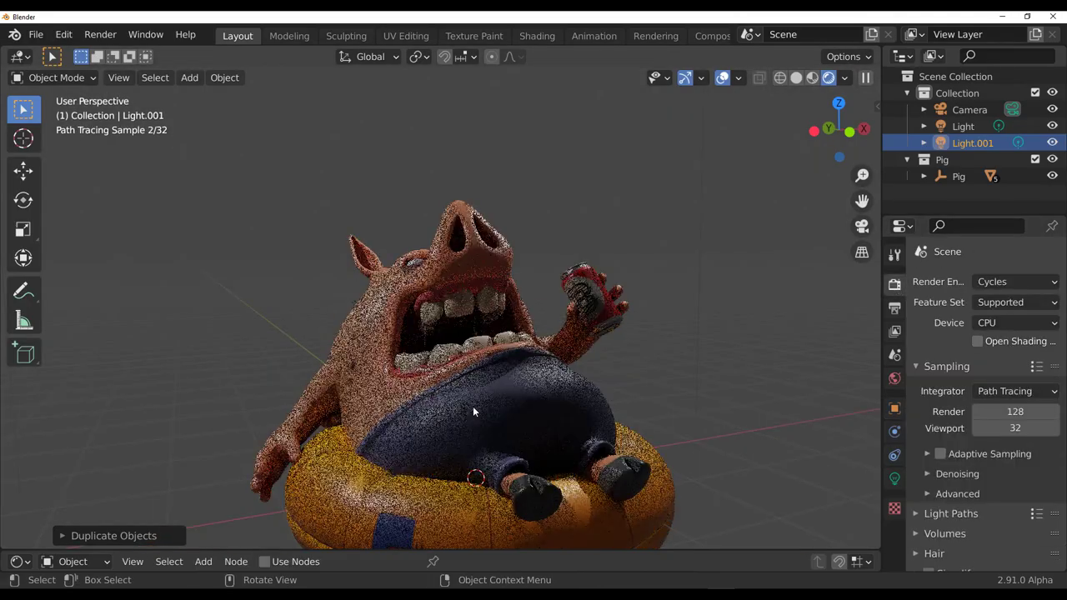
Step: Add a new object to the scene with the pig character and scale it
middle_click_drag(474, 407, 606, 449)
scroll(606, 449, "down", 5)
key("shift+a")
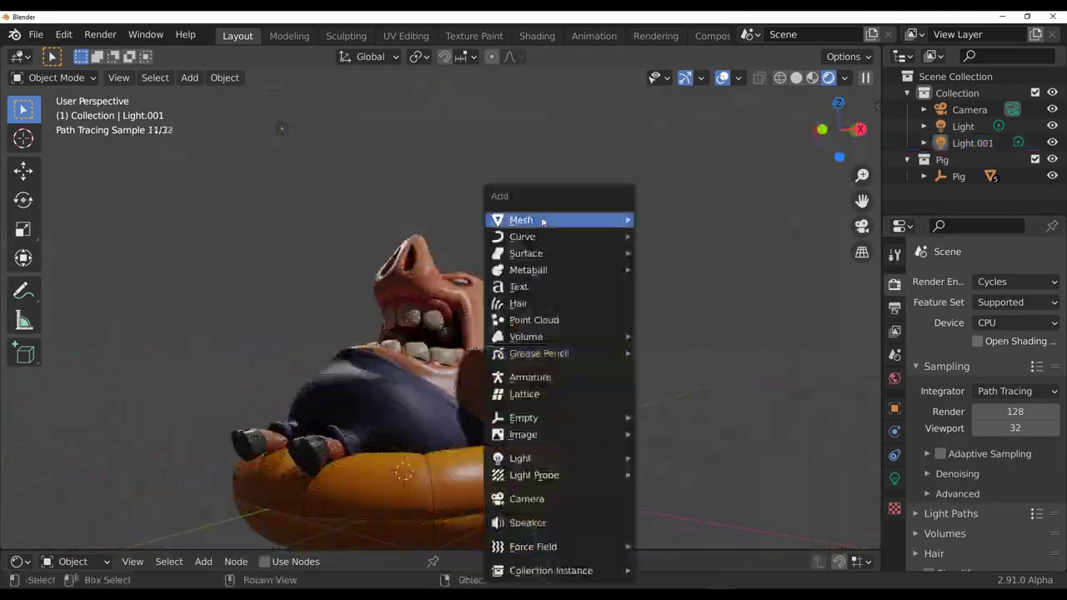
left_click(679, 356)
key("s")
left_click(442, 189)
scroll(500, 227, "up", 4)
middle_click_drag(500, 227, 689, 189)
scroll(689, 189, "down", 3)
left_click(689, 191)
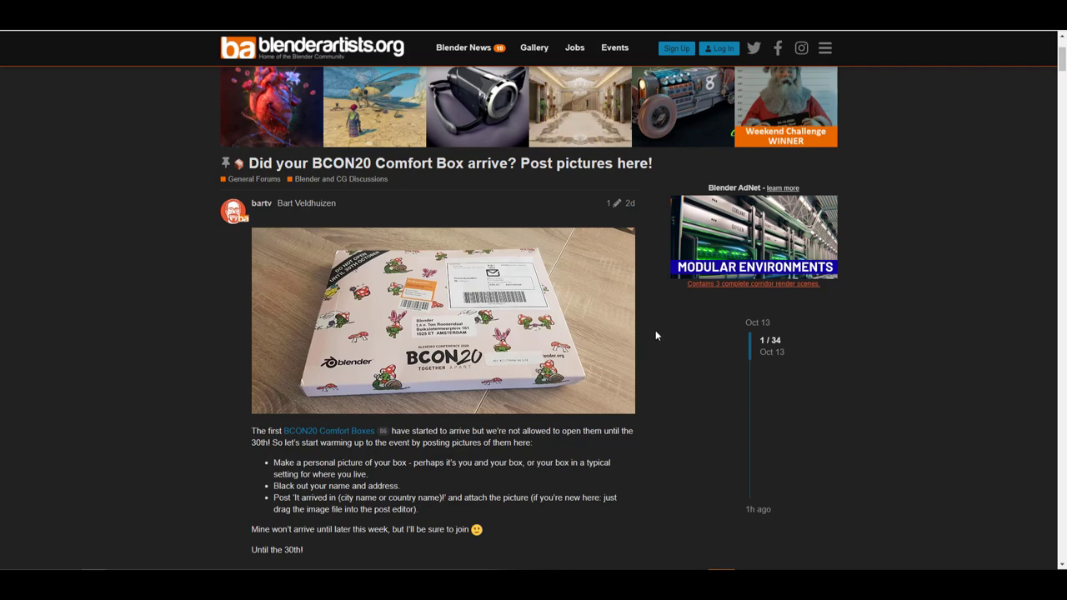
Step: Read through the forum thread of BCON20 Comfort Box arrivals and look at the posted pictures
scroll(655, 335, "down", 10)
scroll(658, 323, "down", 10)
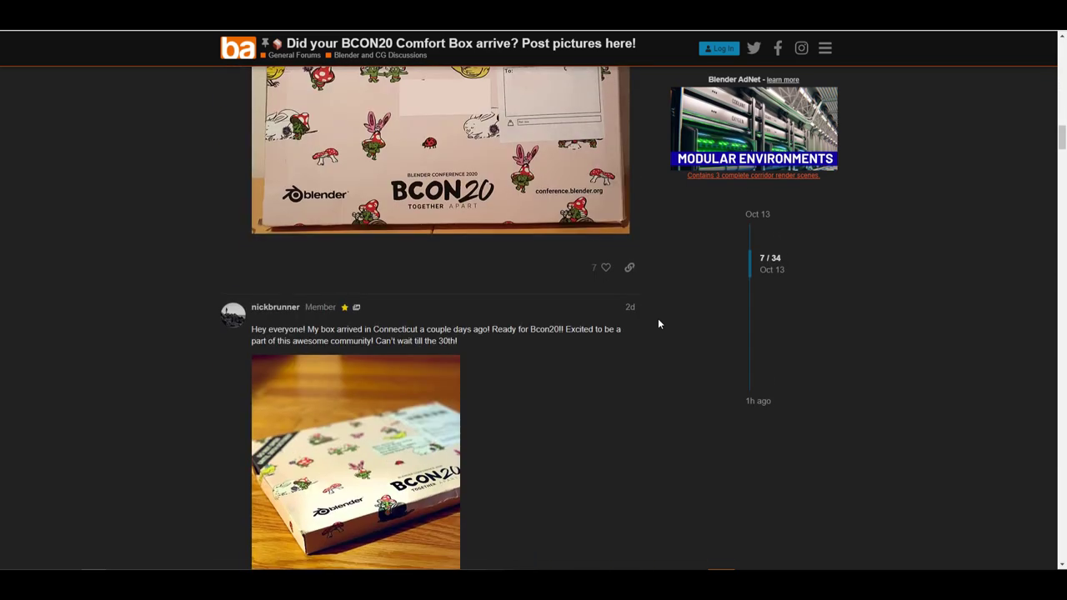
scroll(657, 323, "down", 10)
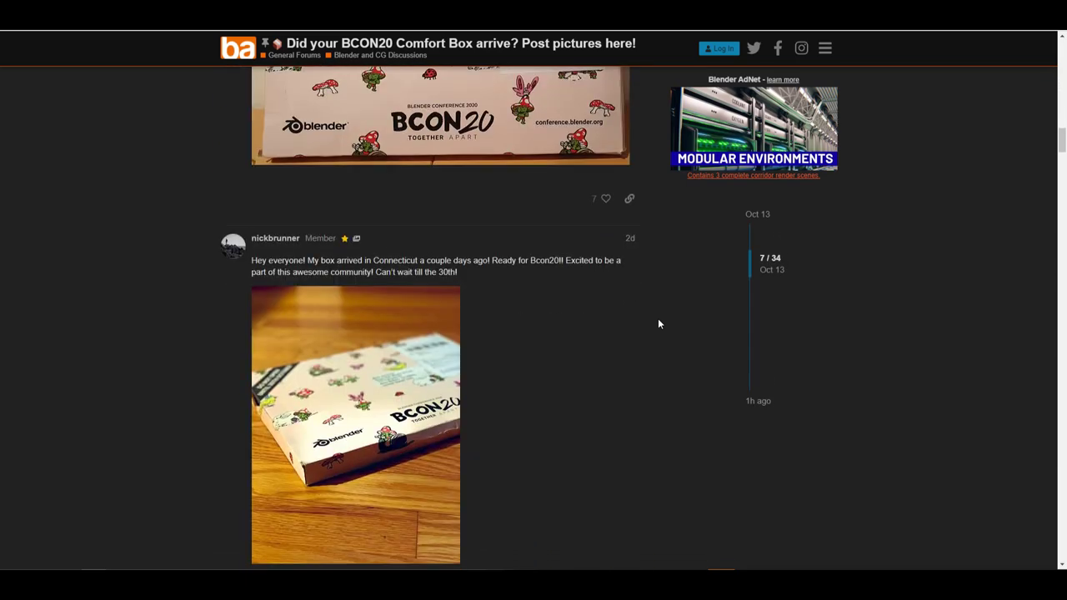
scroll(658, 323, "down", 15)
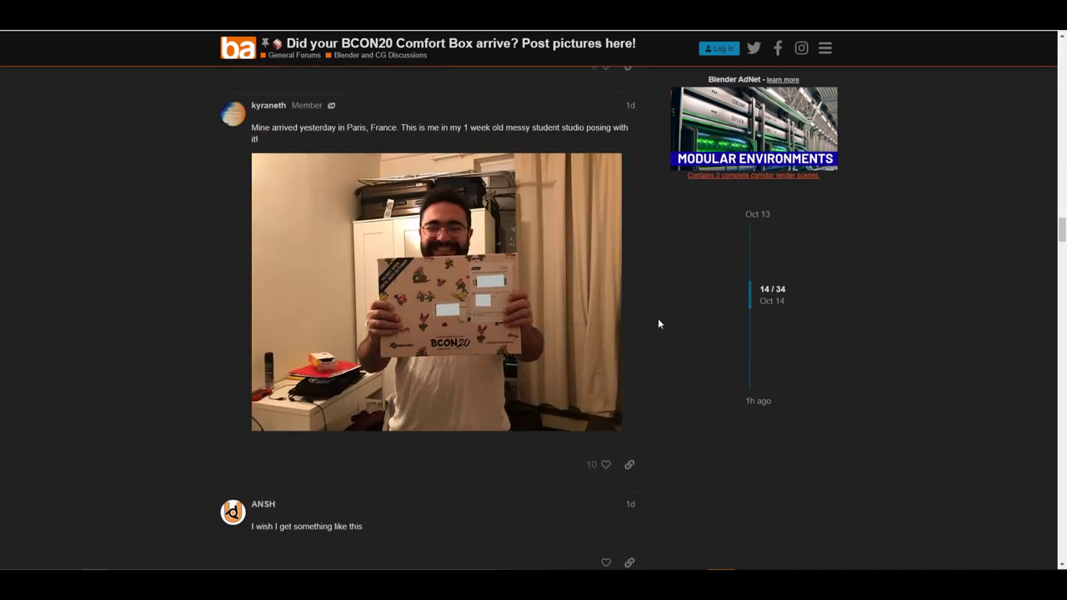
scroll(658, 324, "down", 8)
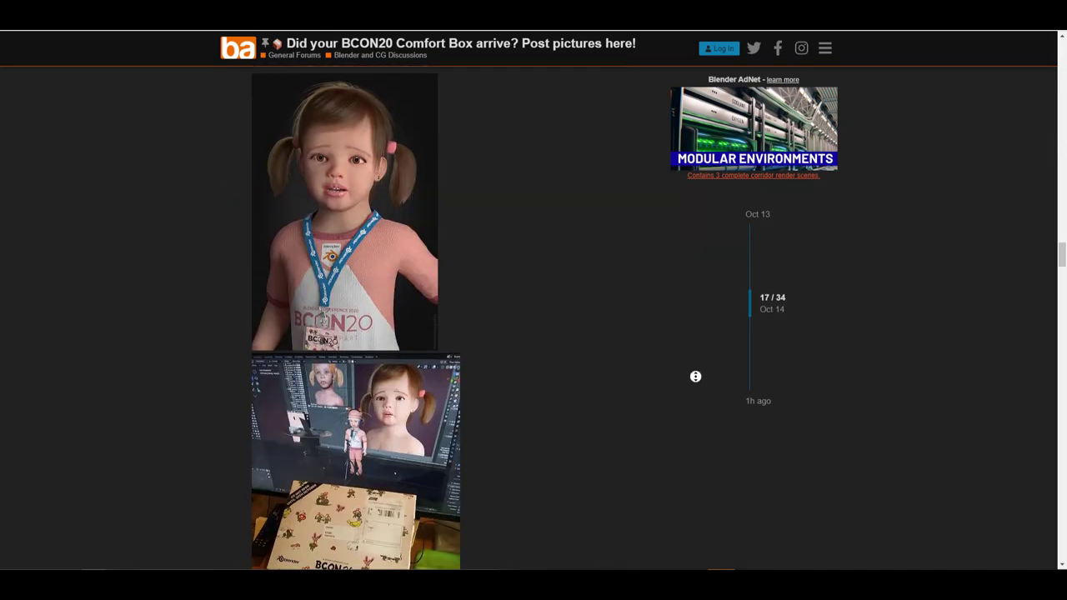
scroll(692, 374, "up", 15)
scroll(690, 275, "up", 6)
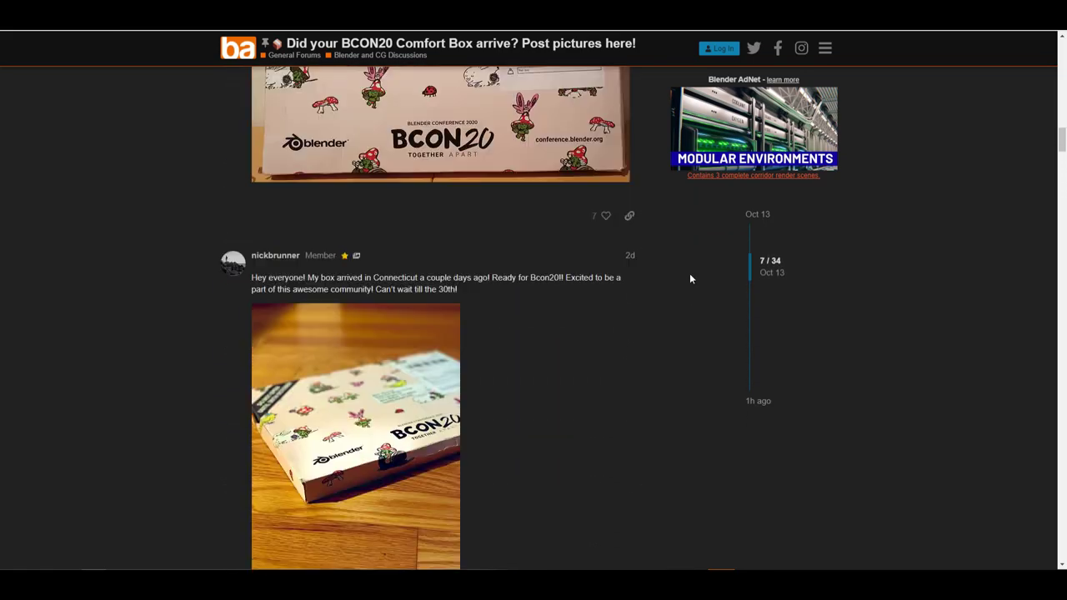
scroll(690, 278, "up", 12)
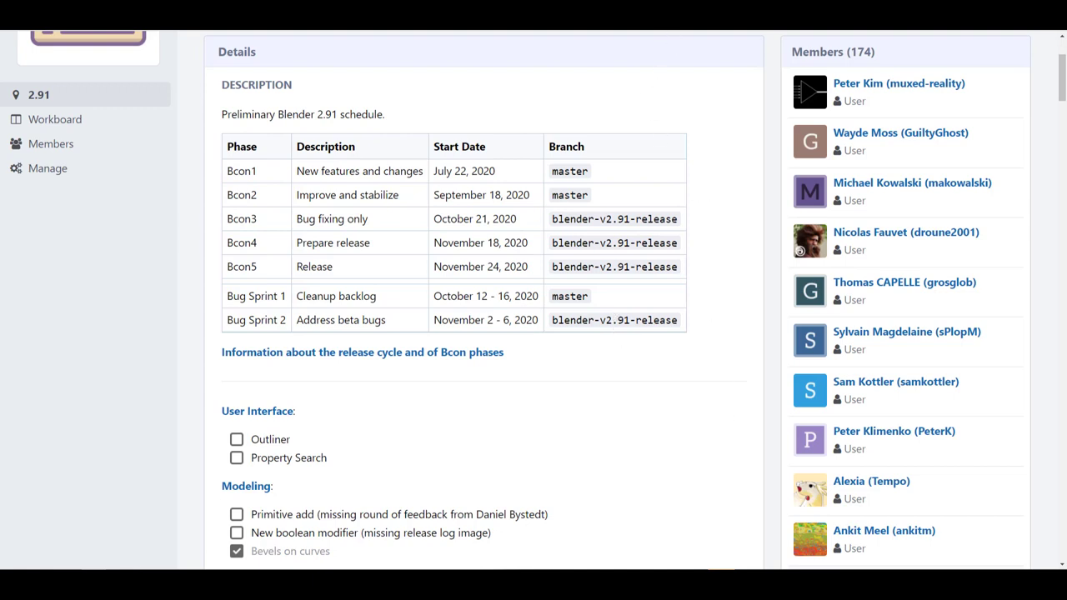
Step: Switch to the 2.91 Fall Bug Sprint message and review its per-module bug breakdown
key("ctrl+Tab")
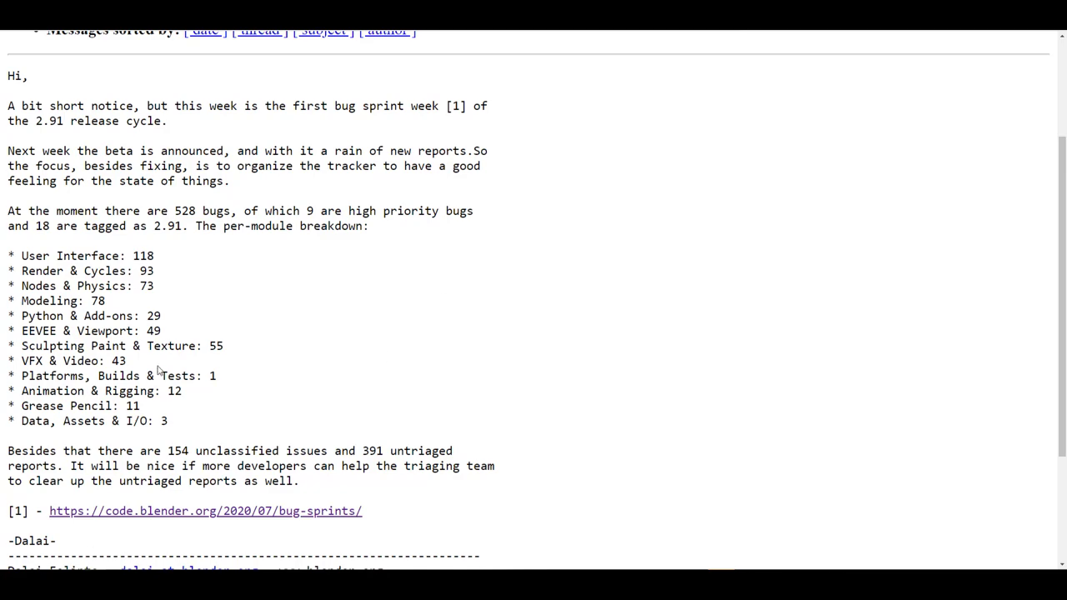
scroll(125, 290, "down", 3)
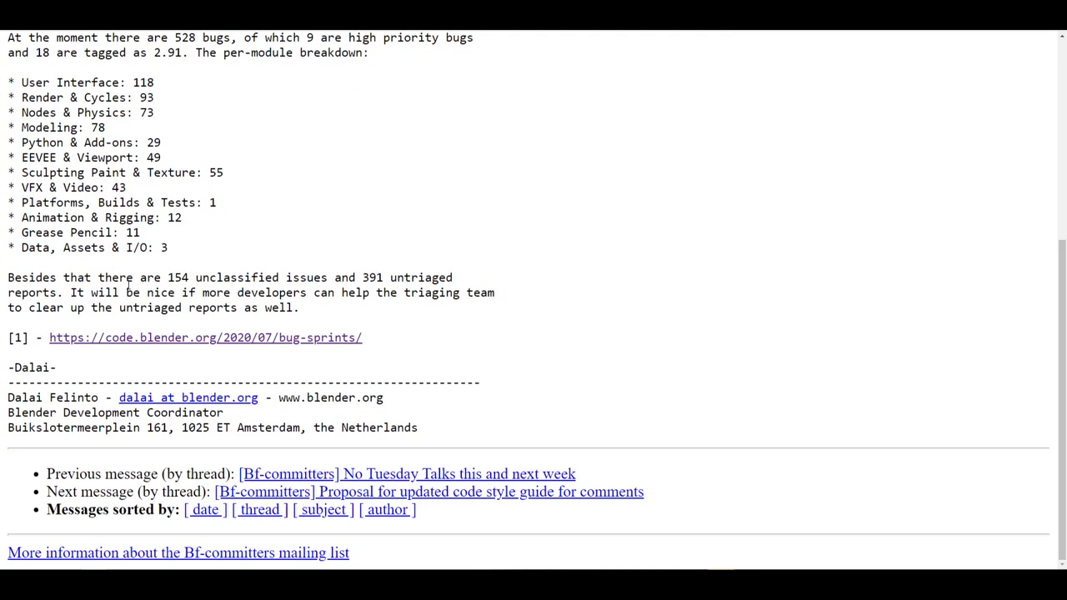
scroll(128, 291, "up", 5)
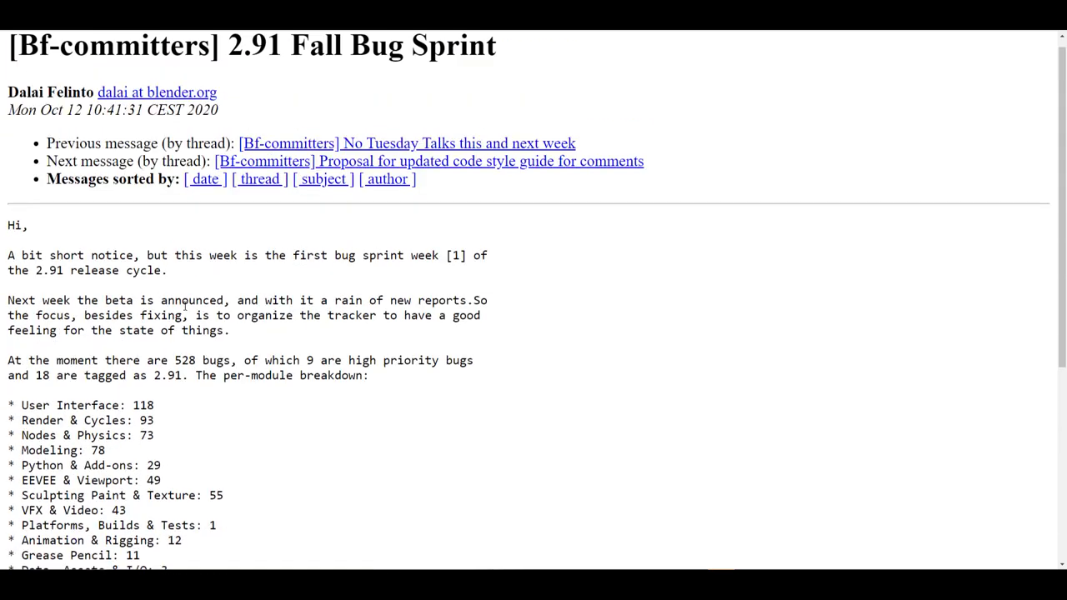
Step: Open the 2020-10-07 UI Team meeting notes and examine the 2.91 Release Targets, 2.9x Roadmap and Other Topics sections
left_click(733, 32)
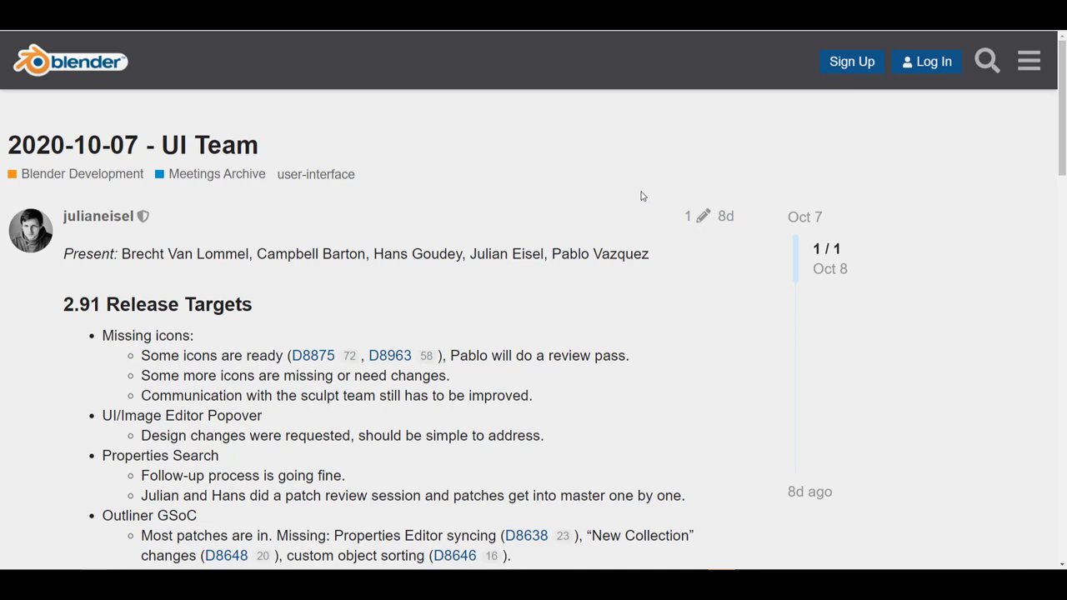
scroll(680, 238, "down", 1)
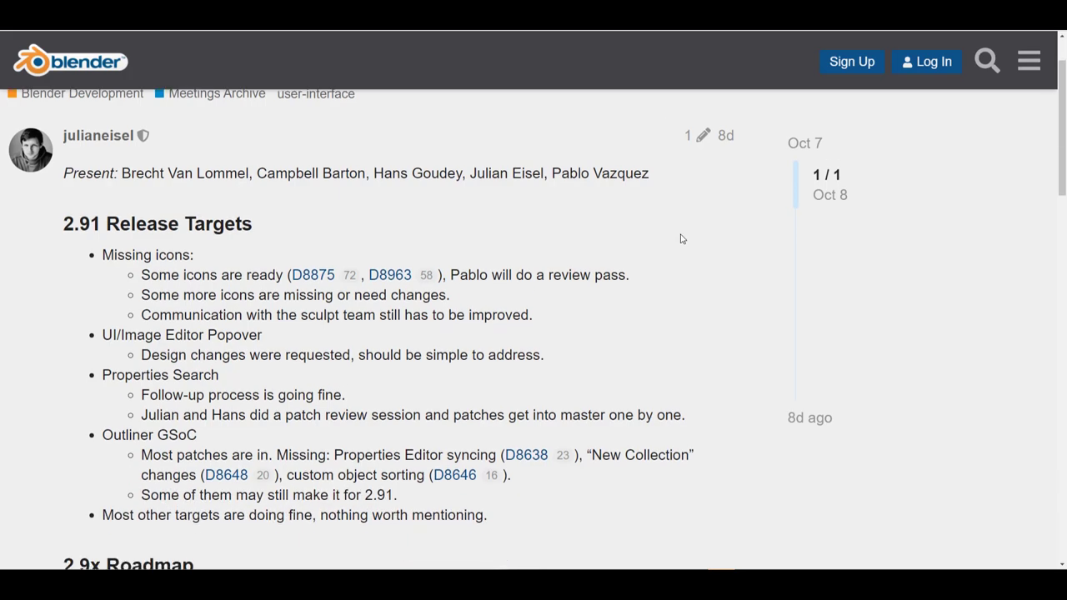
scroll(680, 238, "down", 2)
scroll(680, 239, "down", 4)
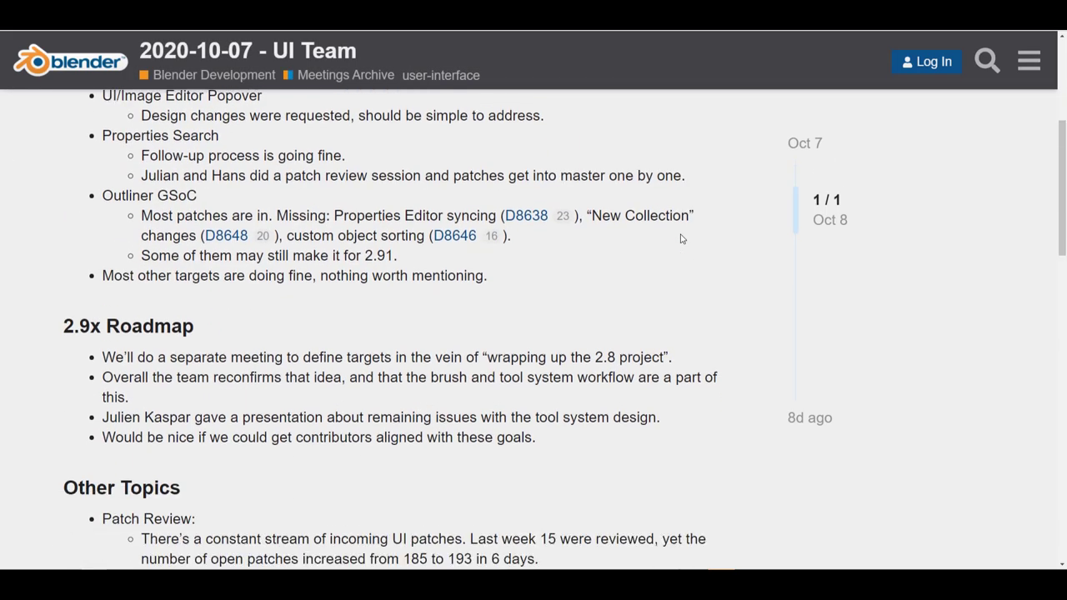
scroll(680, 238, "down", 5)
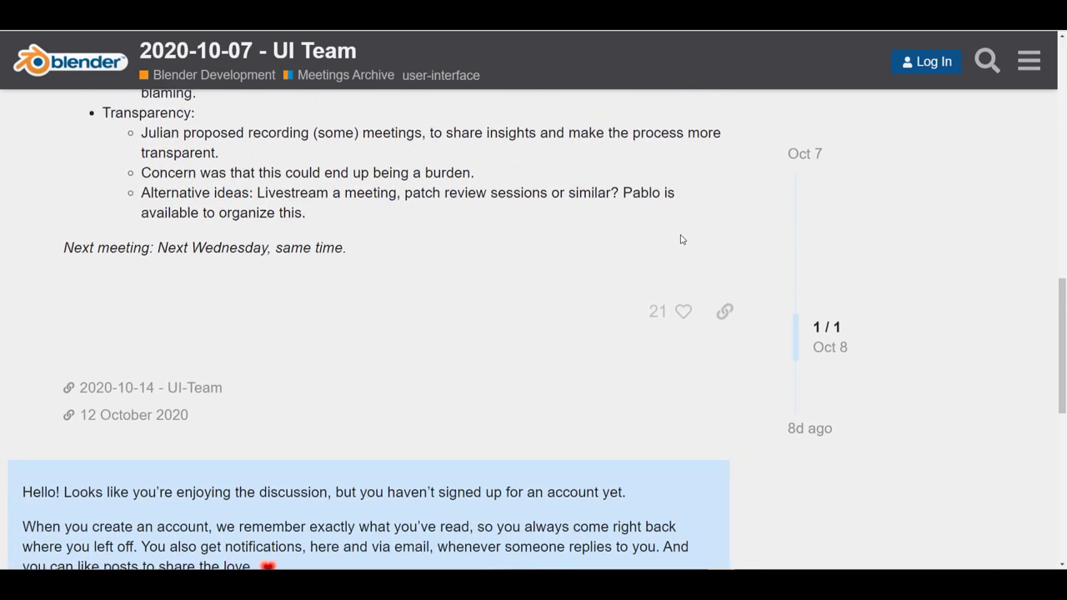
scroll(680, 238, "up", 4)
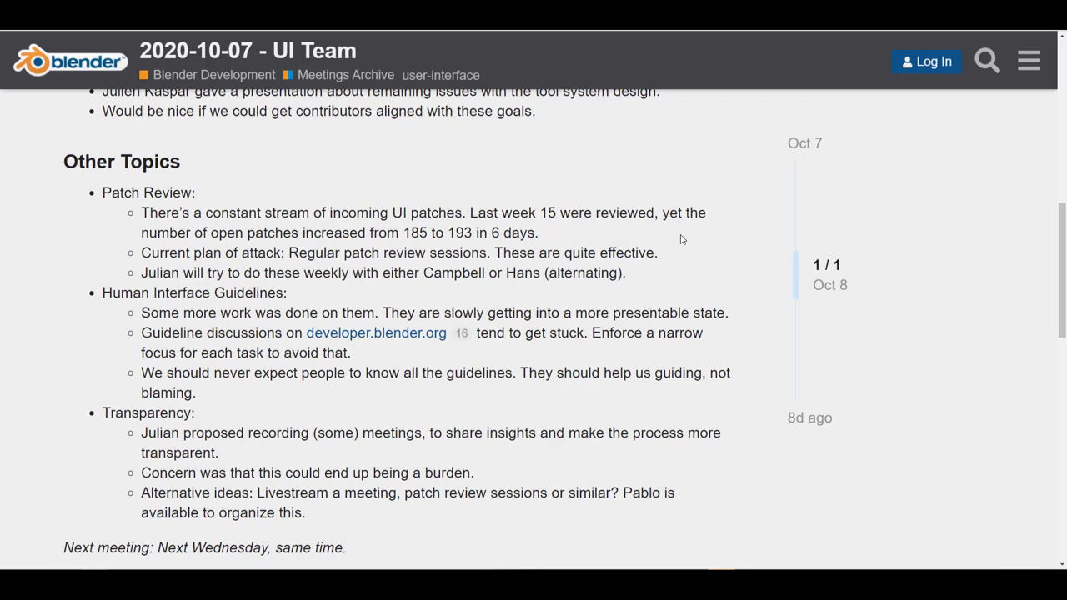
scroll(680, 239, "up", 4)
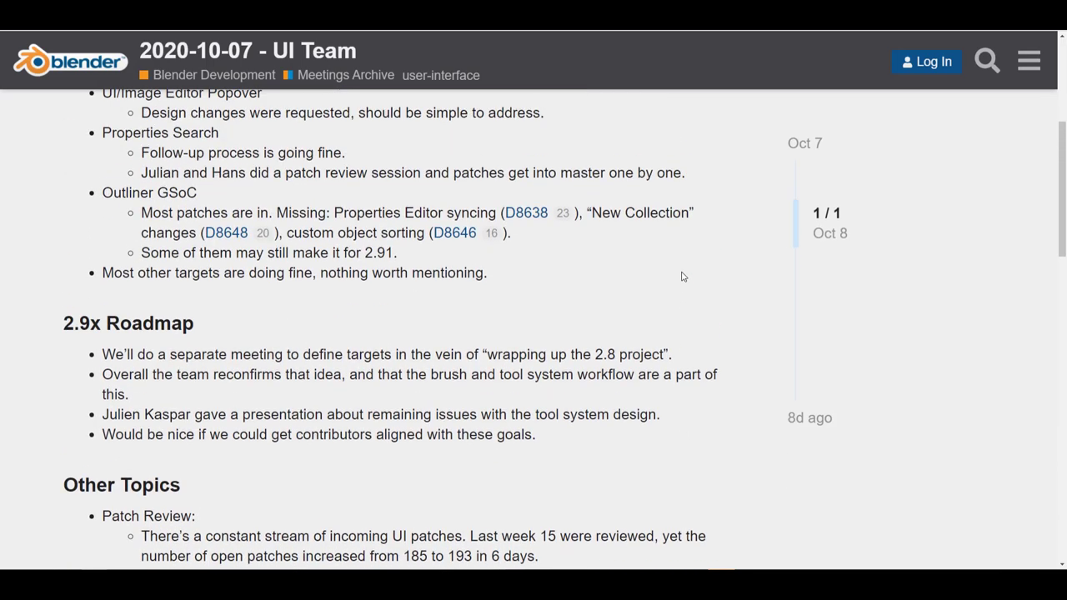
scroll(682, 276, "up", 3)
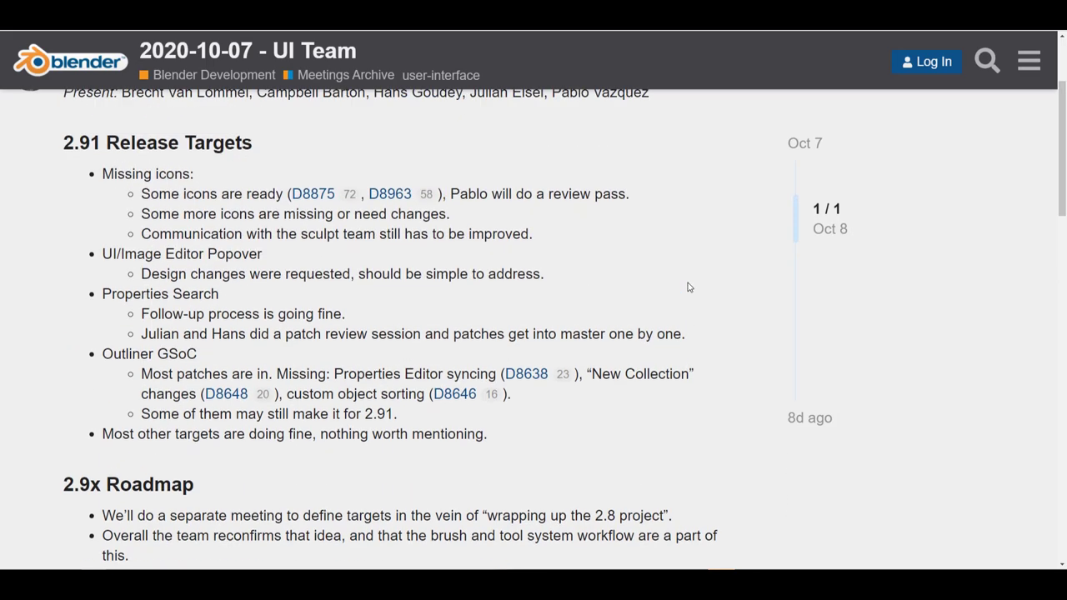
scroll(599, 304, "up", 1)
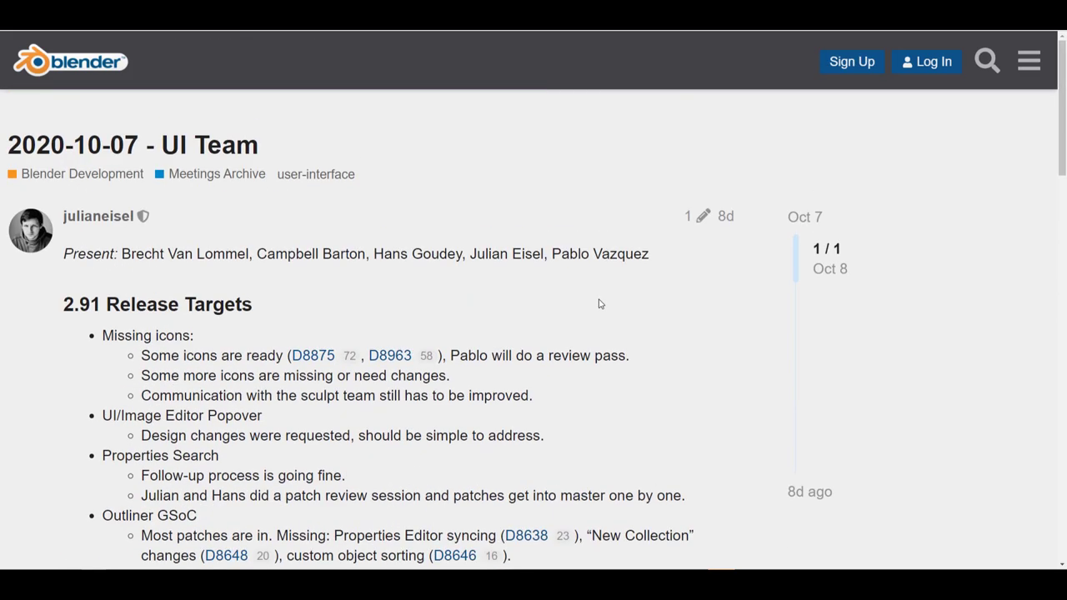
scroll(599, 304, "down", 2)
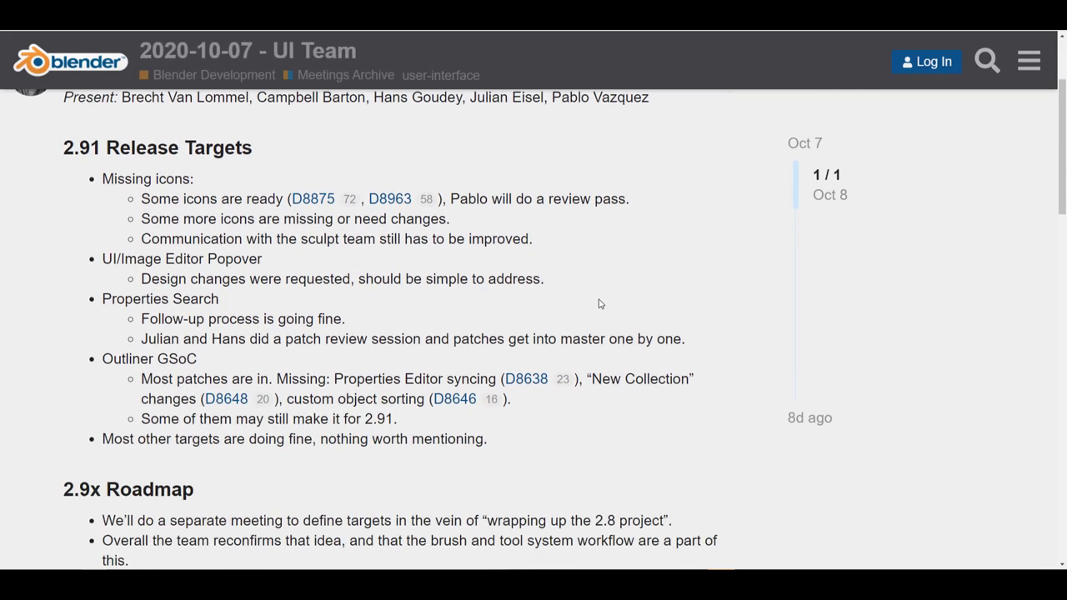
scroll(599, 304, "up", 2)
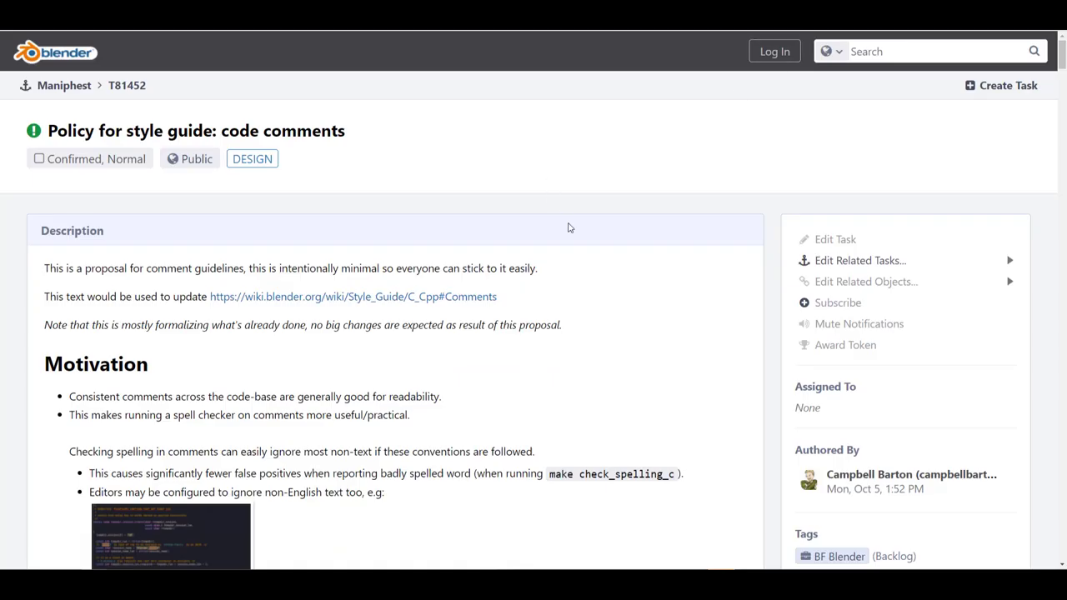
Step: Examine the code comments style guide proposal, from its motivation through the proposed guidelines to the C/C++ comments section
scroll(566, 228, "down", 2)
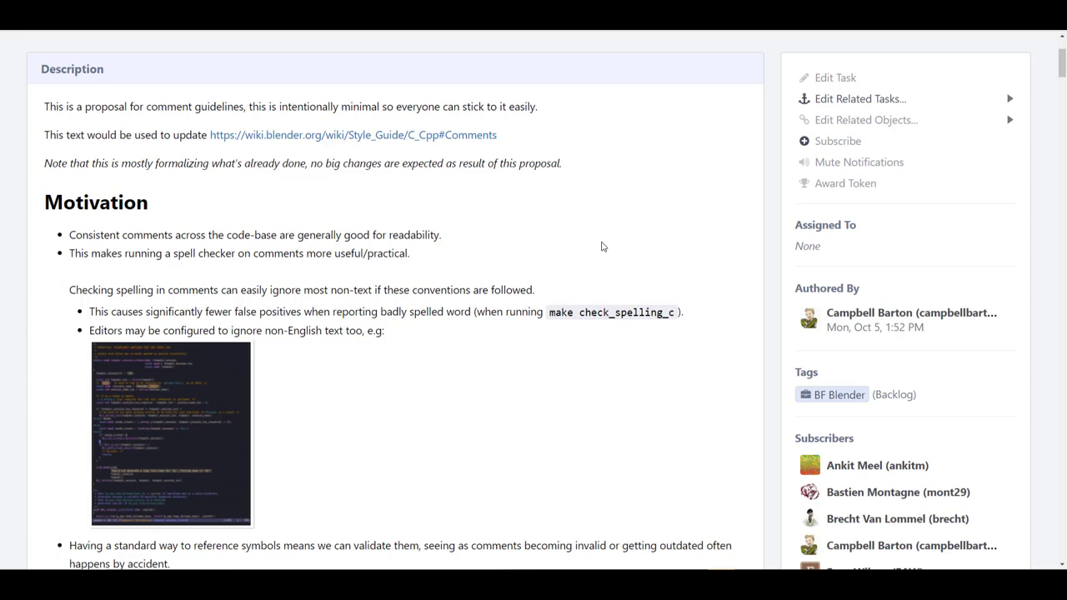
scroll(638, 276, "down", 5)
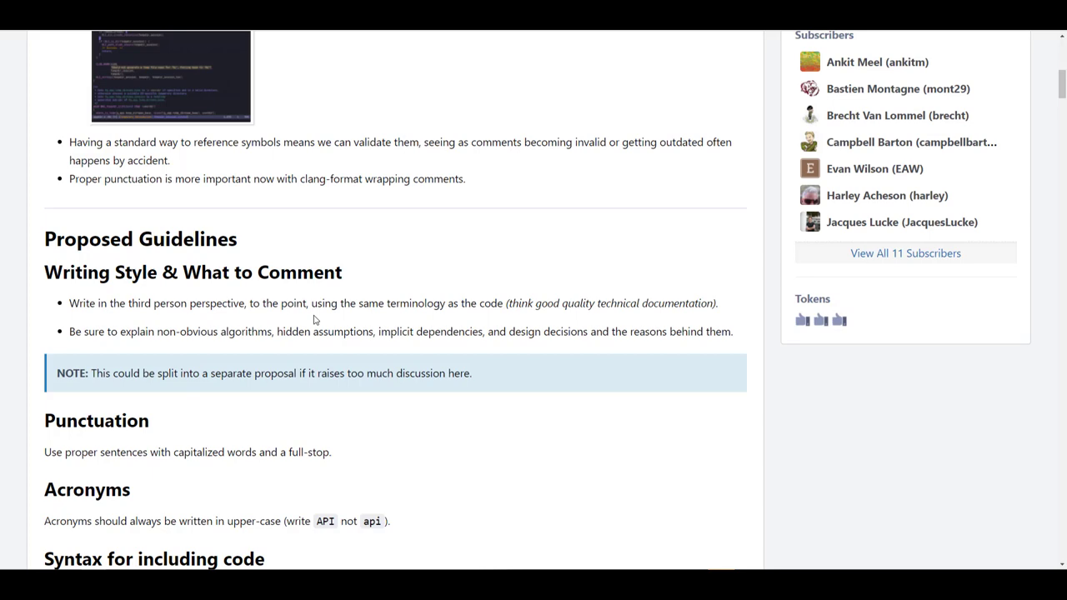
scroll(313, 320, "down", 3)
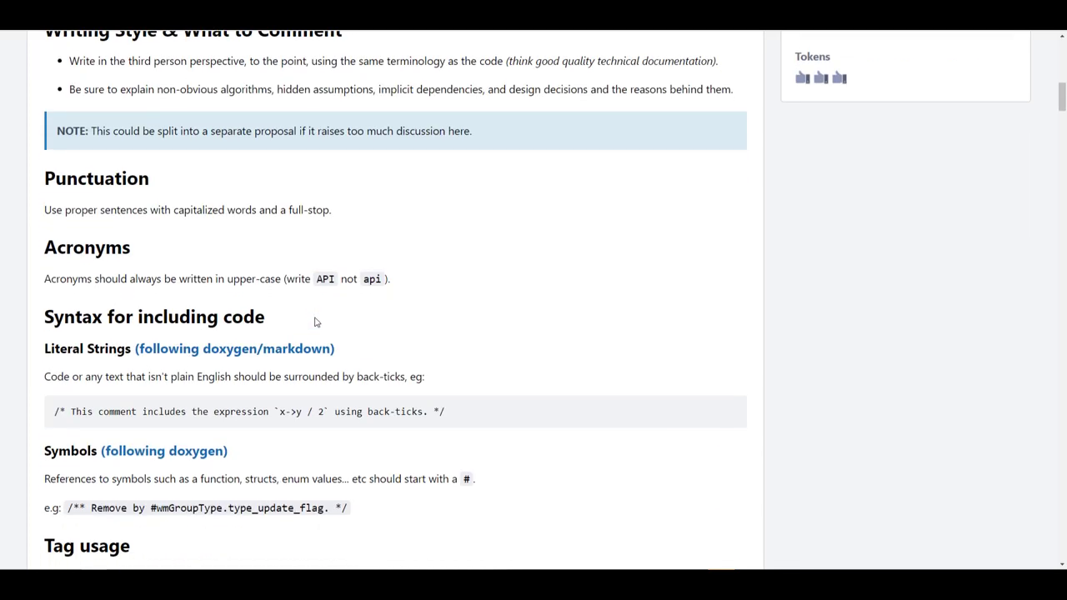
scroll(315, 322, "down", 4)
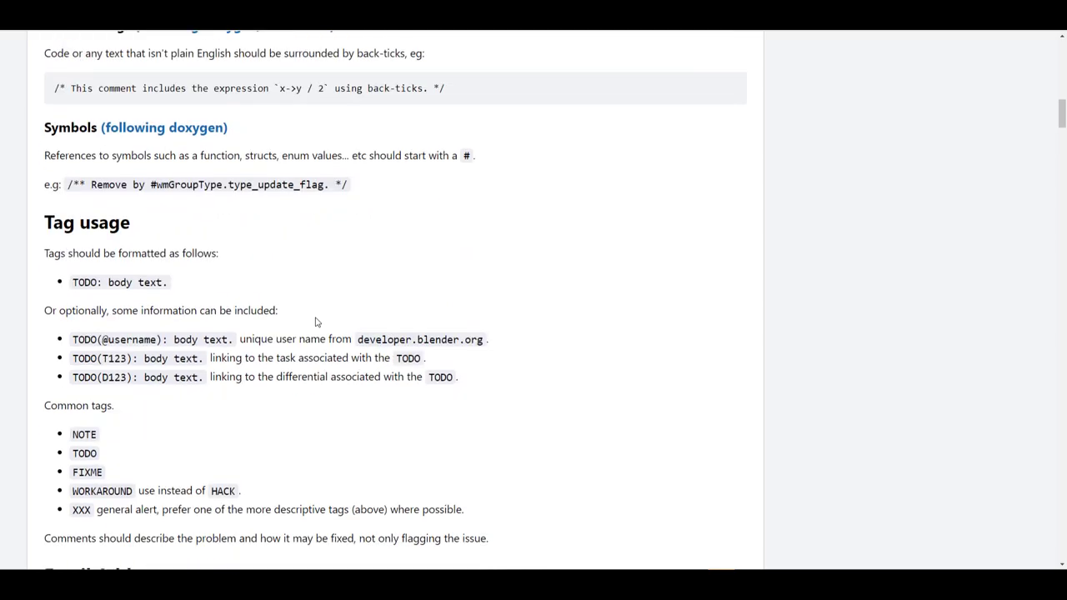
scroll(315, 322, "down", 3)
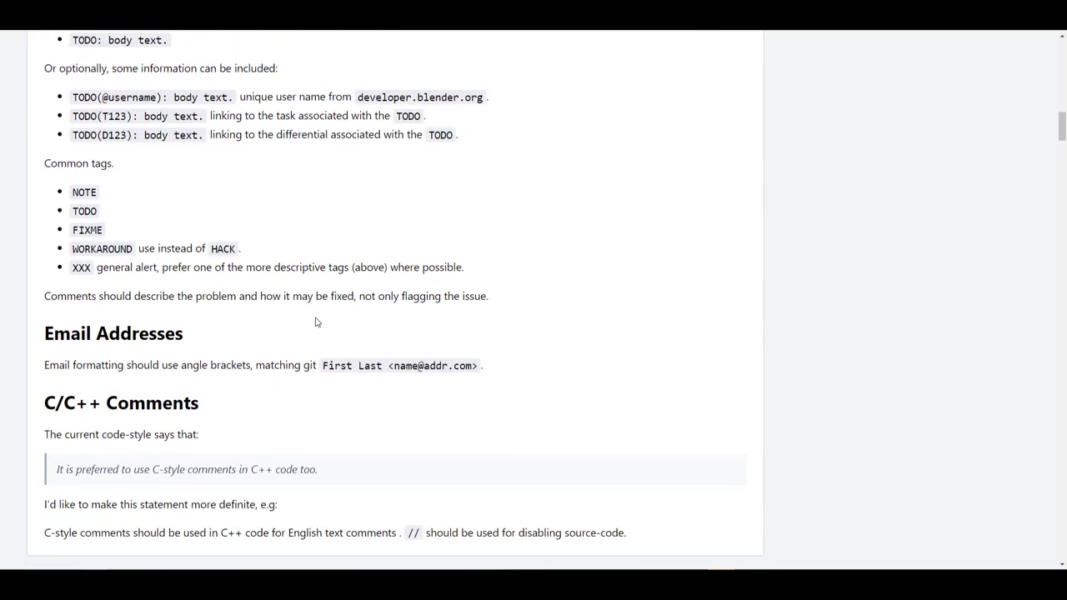
scroll(315, 322, "up", 3)
scroll(315, 322, "down", 4)
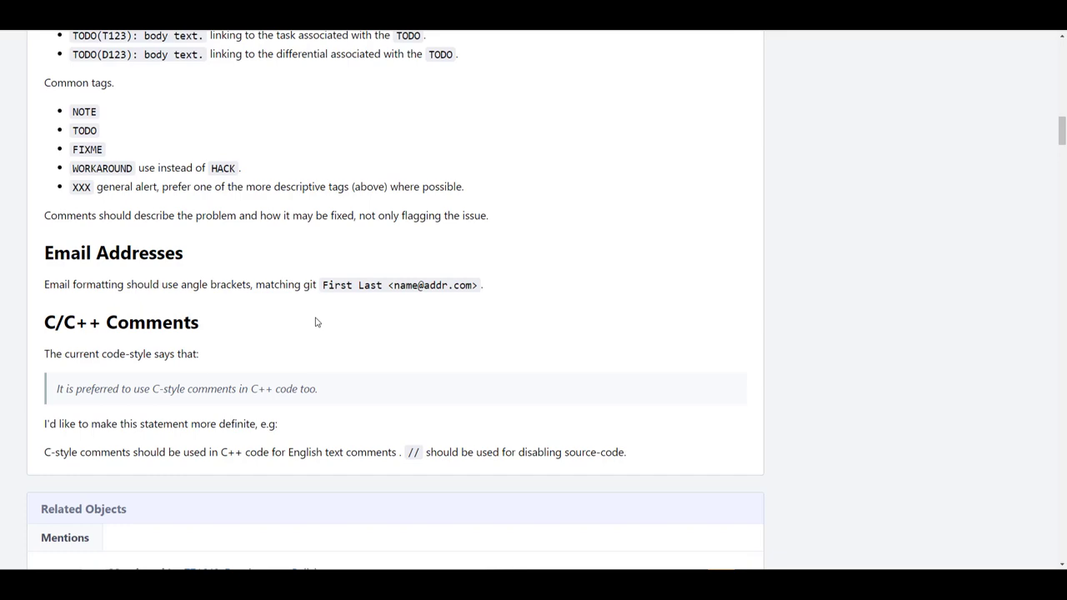
scroll(315, 322, "up", 20)
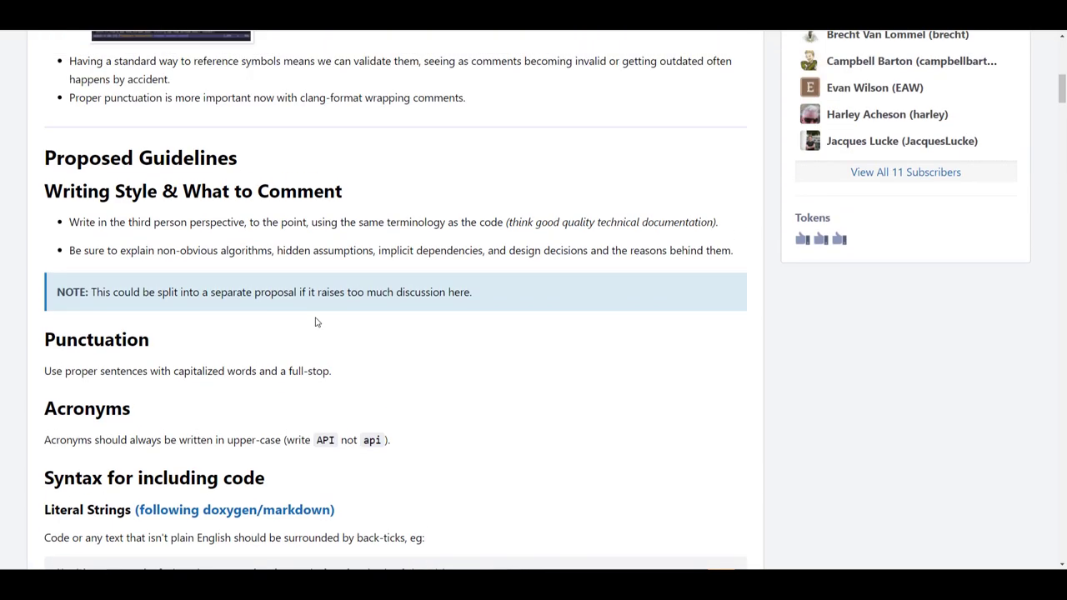
scroll(315, 322, "up", 1)
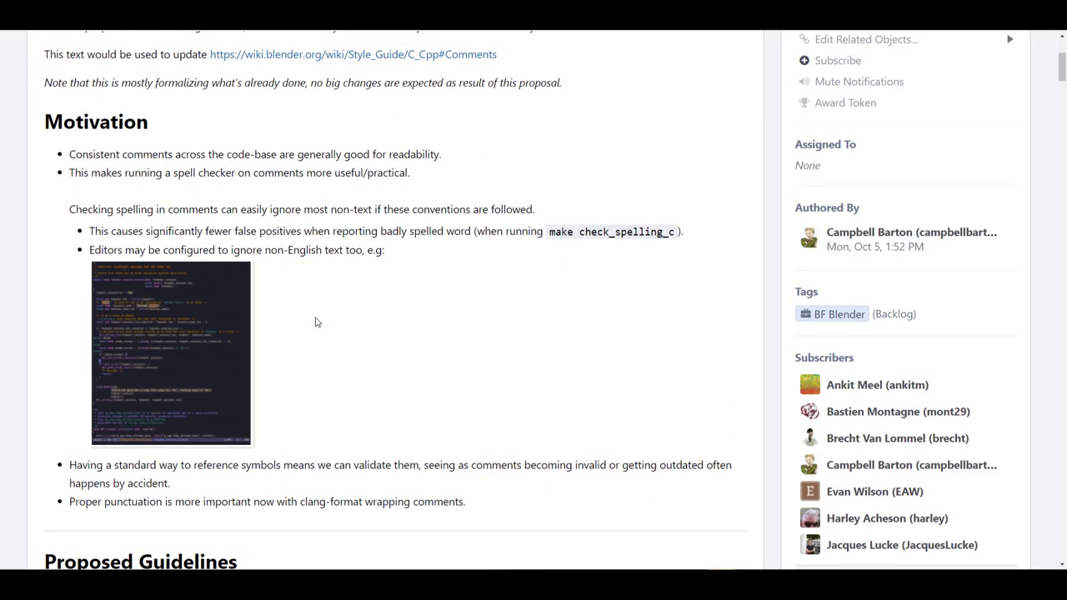
scroll(315, 321, "up", 3)
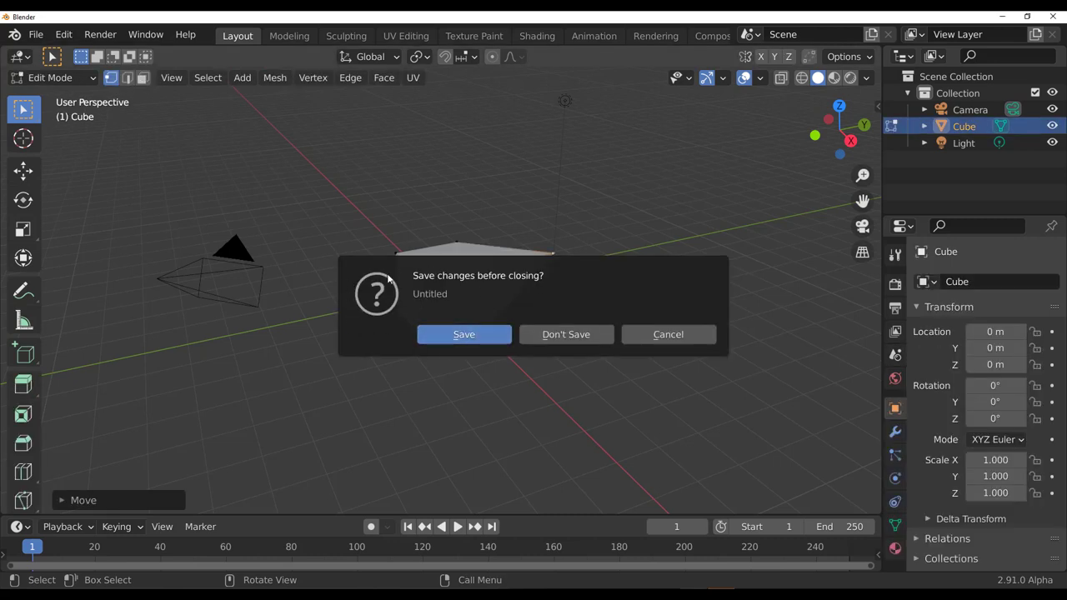
Step: Discard the unsaved changes to the edited cube scene in Blender 2.91
left_click(557, 334)
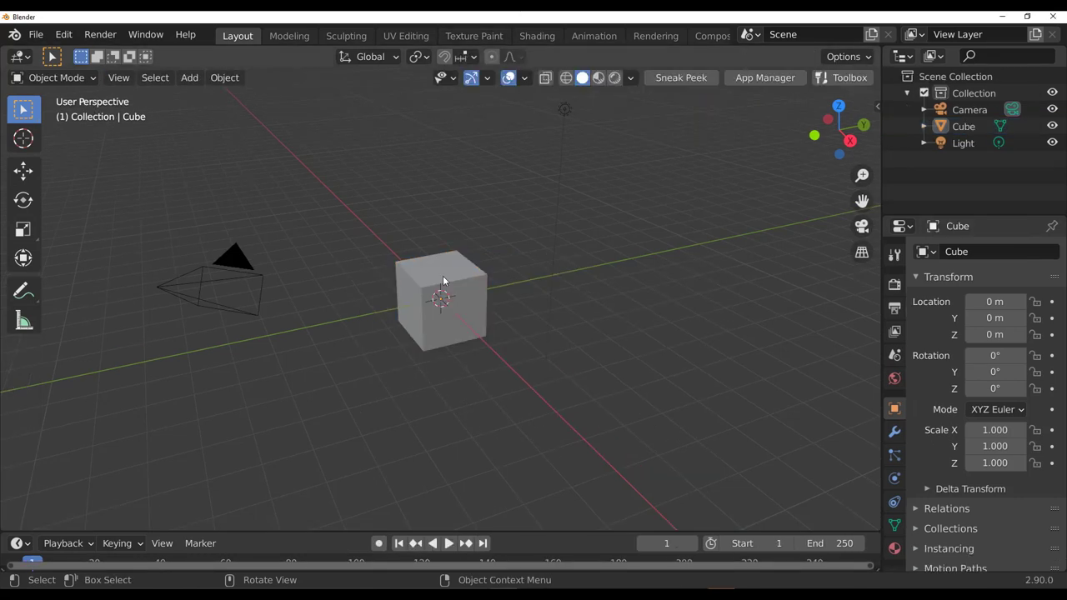
Step: In Blender 2.90, move one of the cube's upper corner vertices outward and start a new General file
key("Tab")
left_click(490, 274)
key("g")
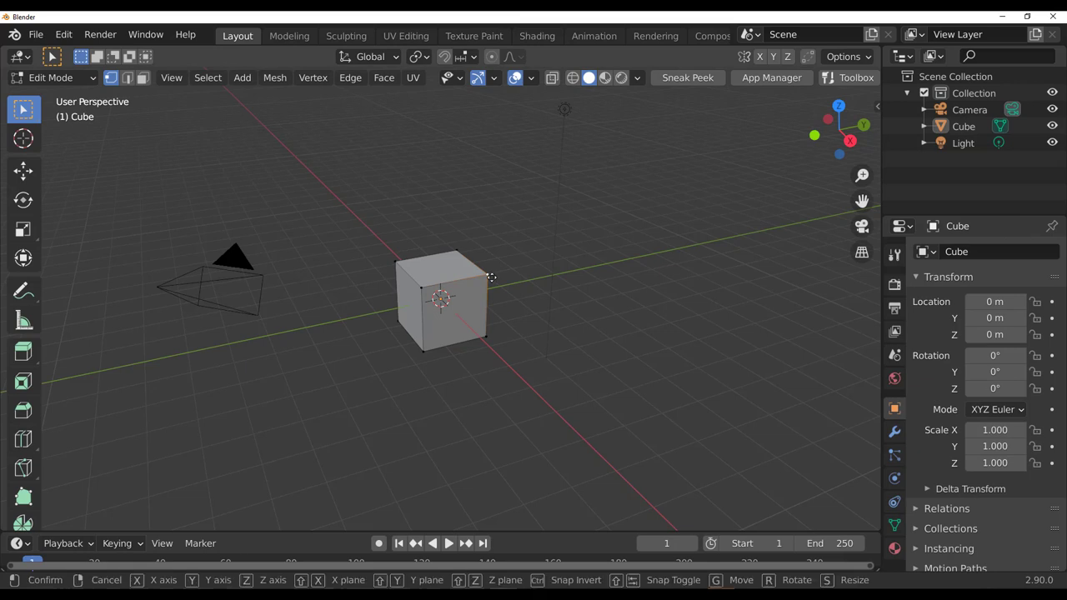
left_click(535, 267)
key("ctrl+n")
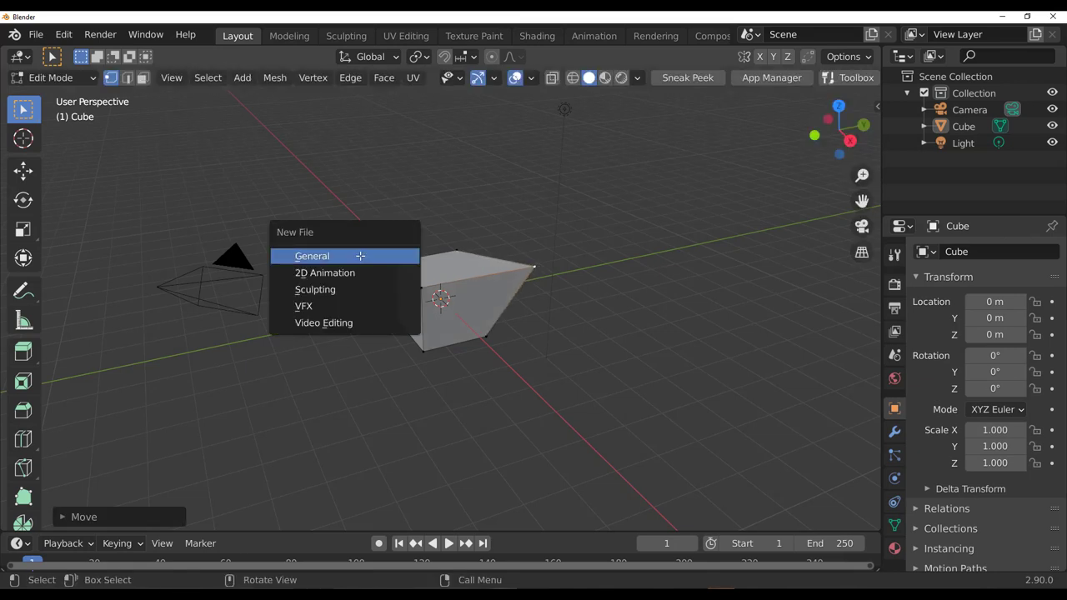
left_click(357, 256)
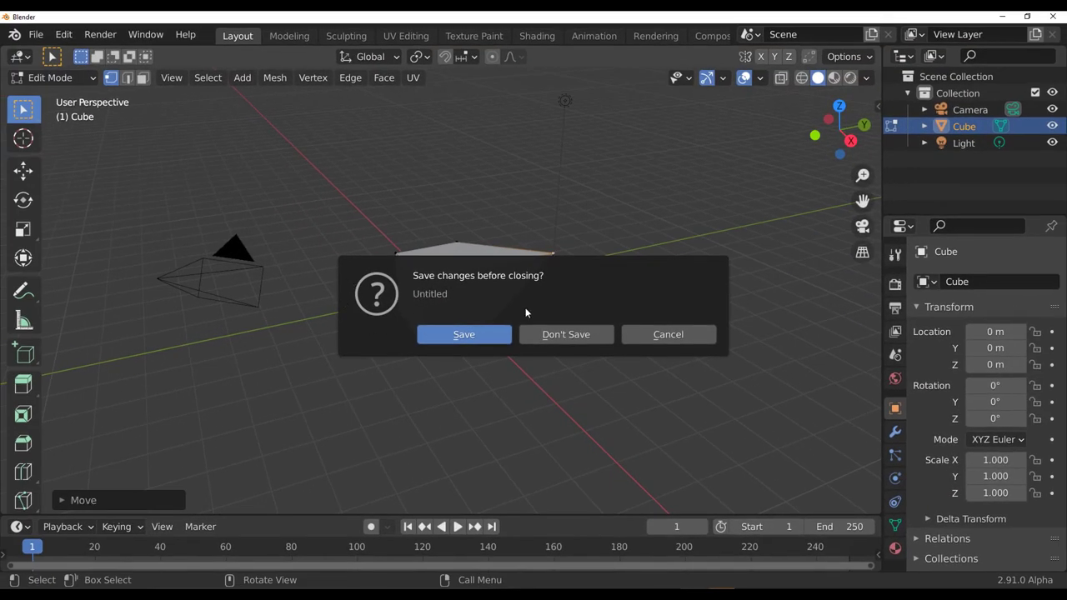
Step: Back in Blender 2.91, start the new file without saving the deformed cube scene
left_click(560, 334)
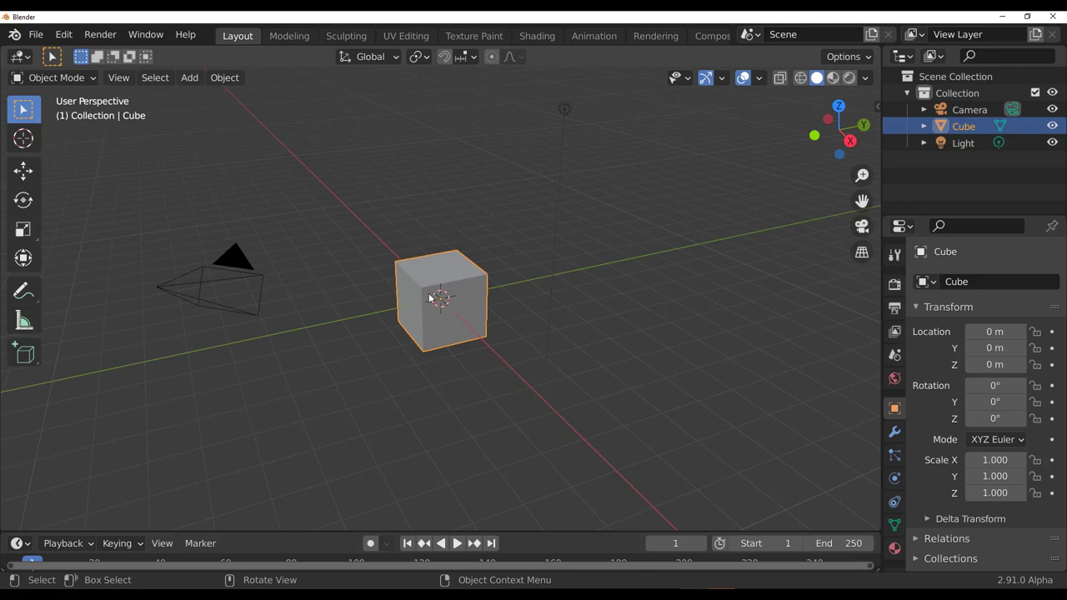
Step: Display the cube's UVs from Edit Mode in a widened UV editor of the UV Editing workspace and open the overlay options
scroll(430, 297, "up", 4)
key("Tab")
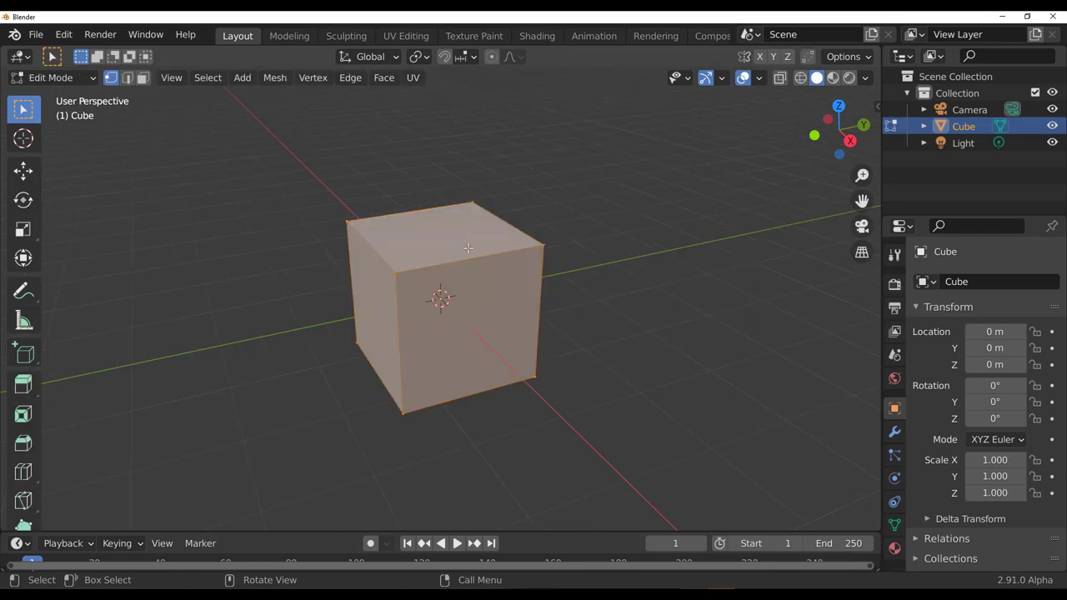
left_click(409, 36)
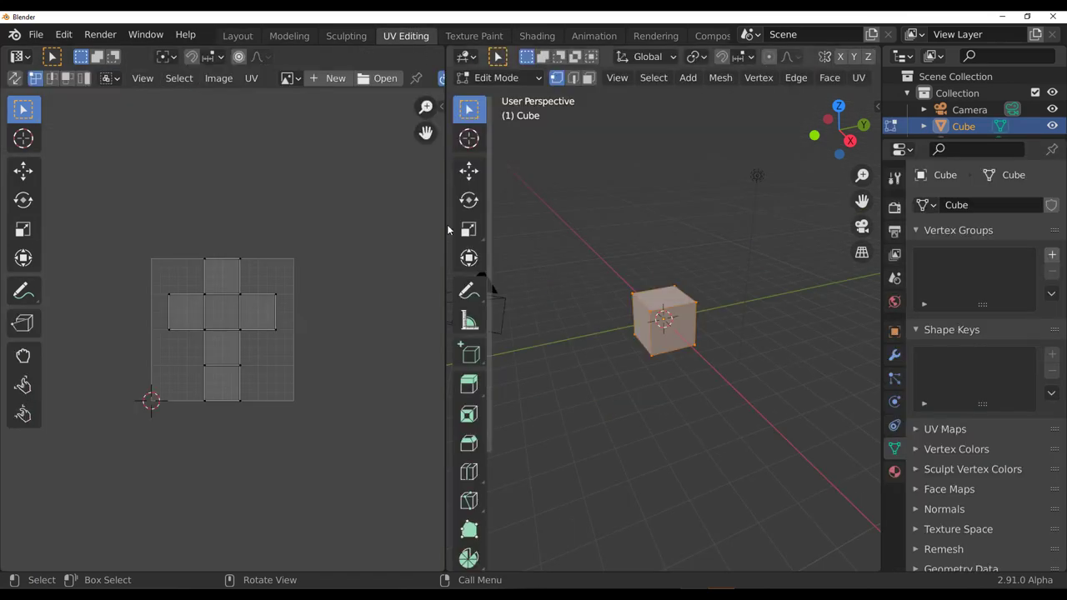
left_click_drag(445, 232, 621, 232)
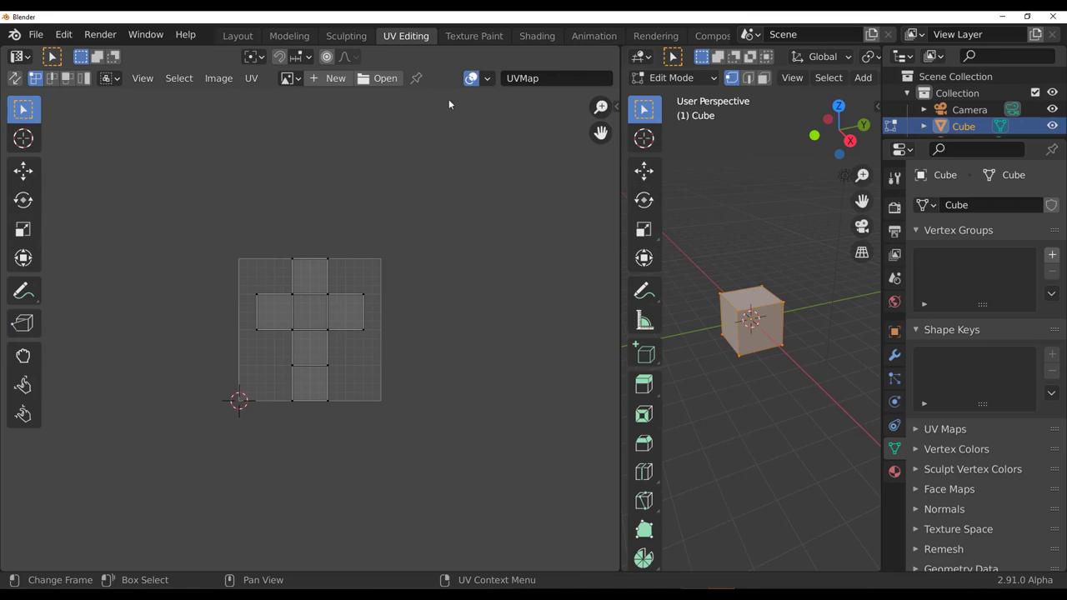
scroll(364, 336, "up", 2)
left_click(488, 78)
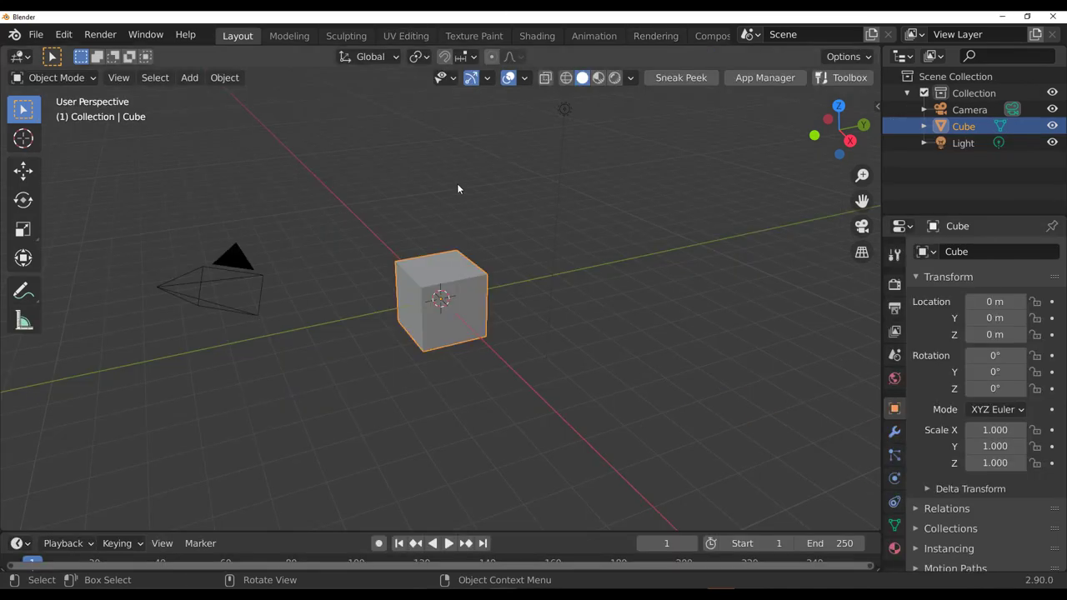
Step: In Blender 2.90, put the cube in Edit Mode and display its UVs in a widened editor of the UV Editing workspace
key("Tab")
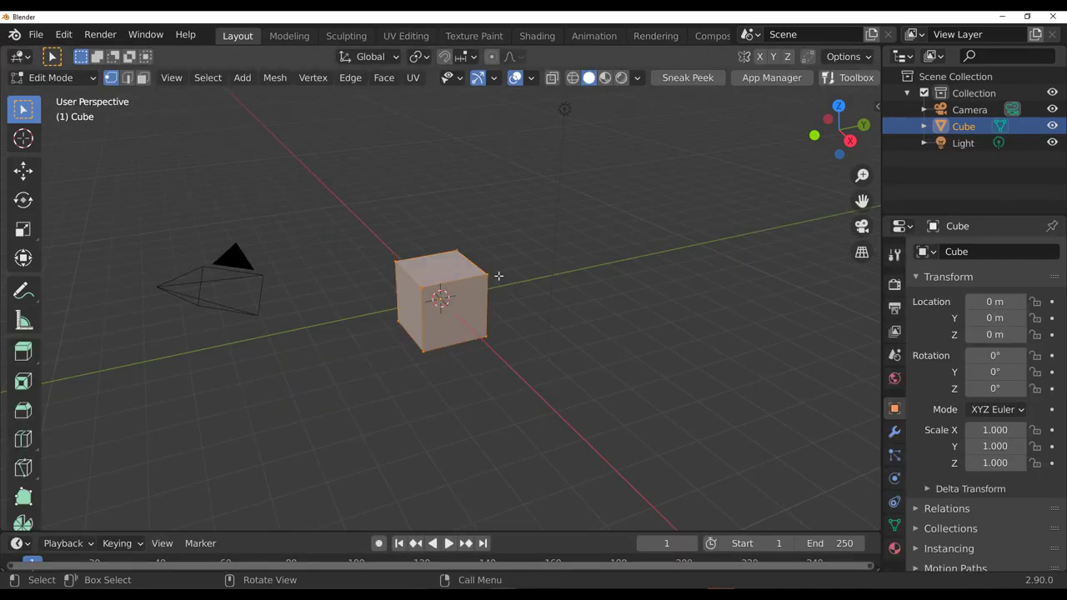
left_click(416, 37)
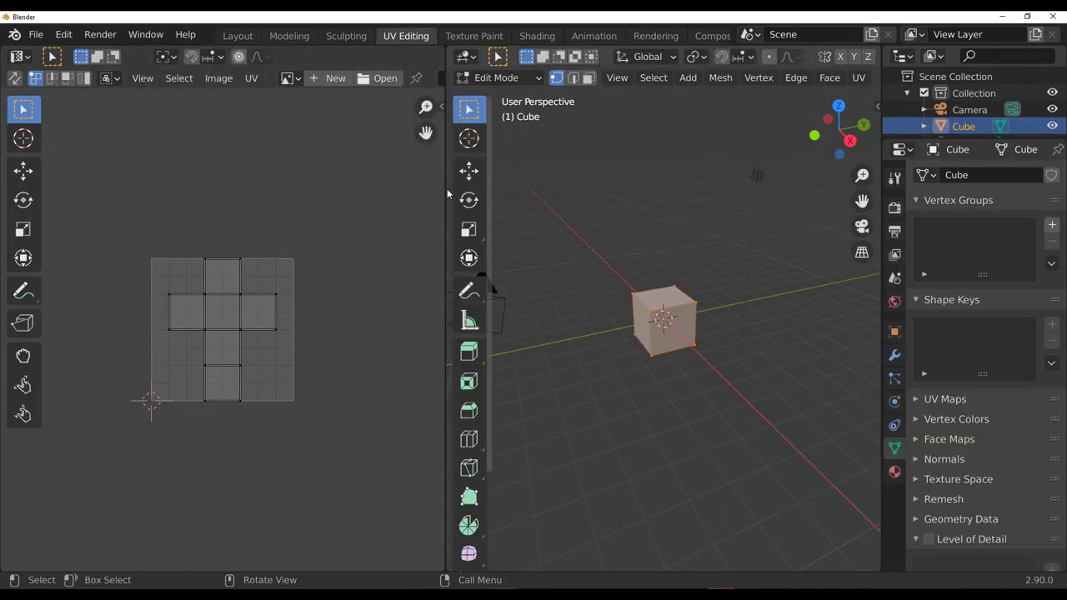
left_click_drag(448, 194, 565, 197)
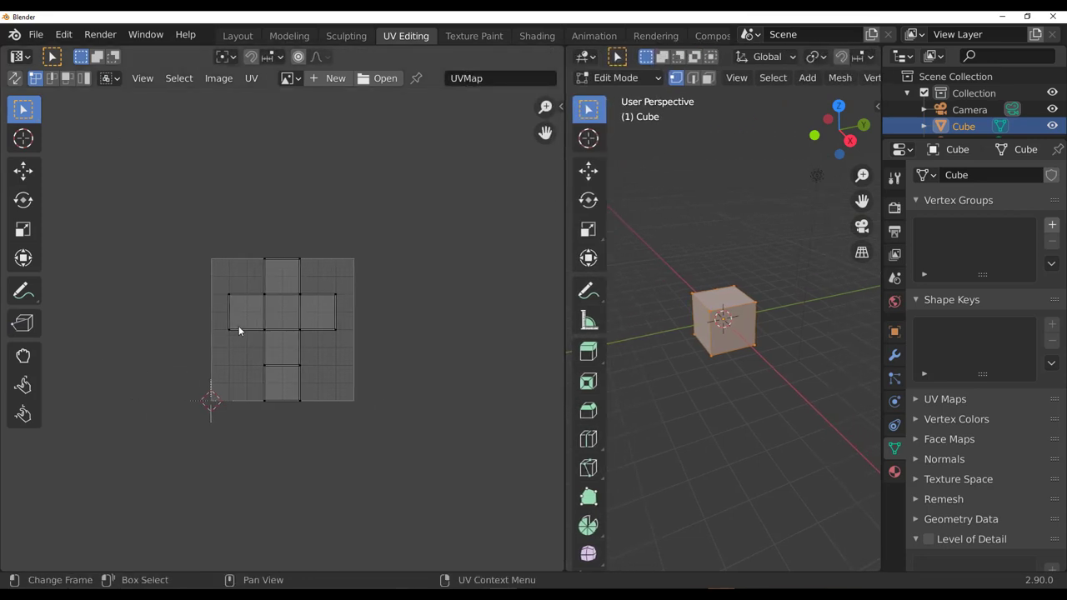
Step: Select the UV vertices along the right side of the cube's layout and look at the UV context options
scroll(265, 318, "up", 3)
scroll(265, 319, "down", 2)
left_click_drag(380, 181, 284, 502)
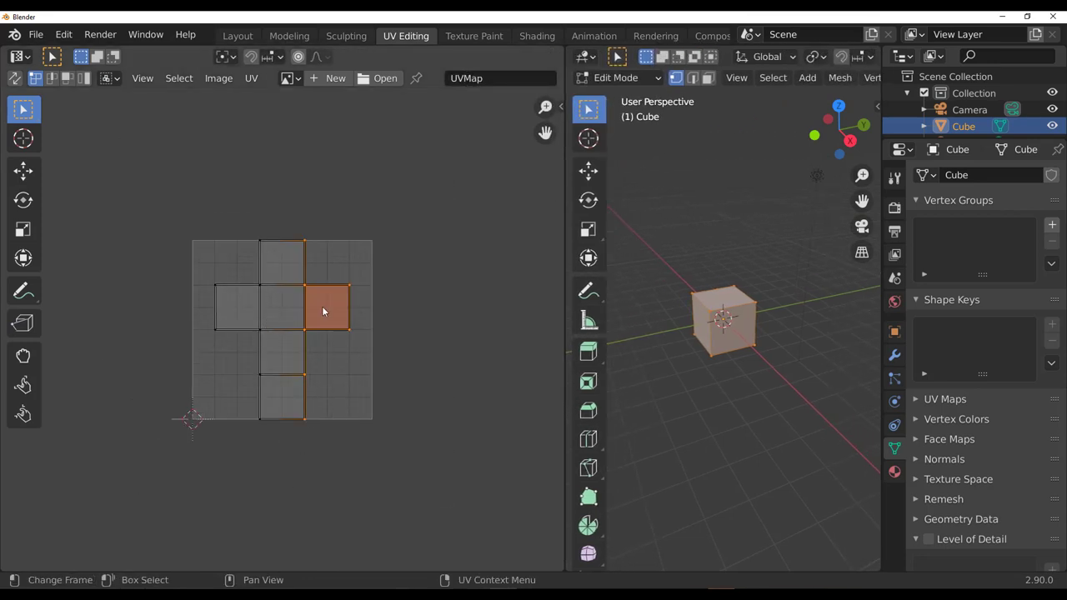
right_click(329, 269)
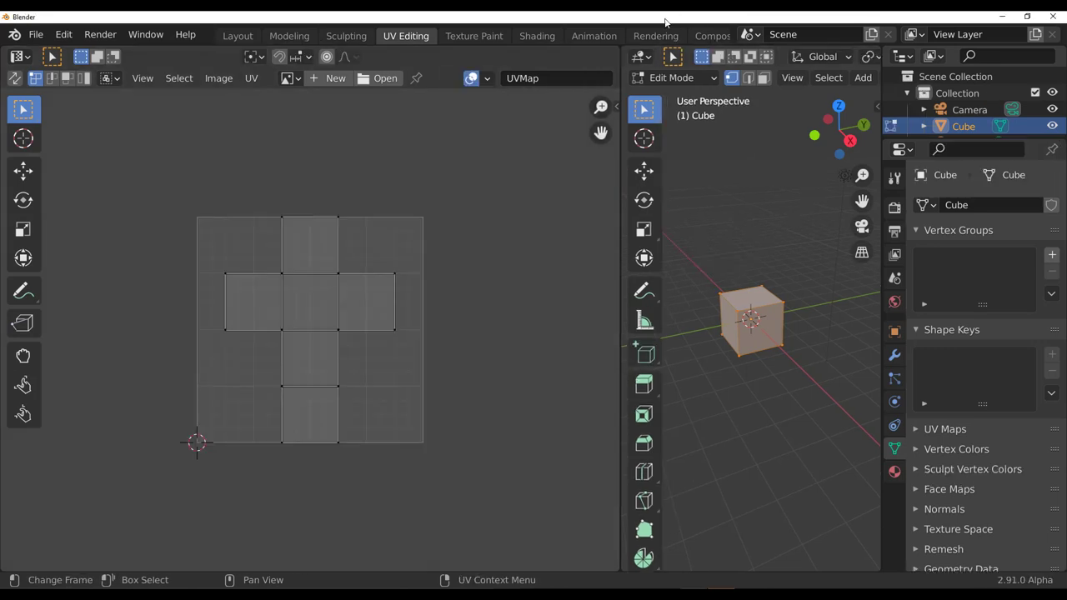
Step: Back in Blender 2.91, select the UV vertices on the right side of the cube's layout and merge them by distance
left_click_drag(440, 159, 313, 485)
right_click(331, 298)
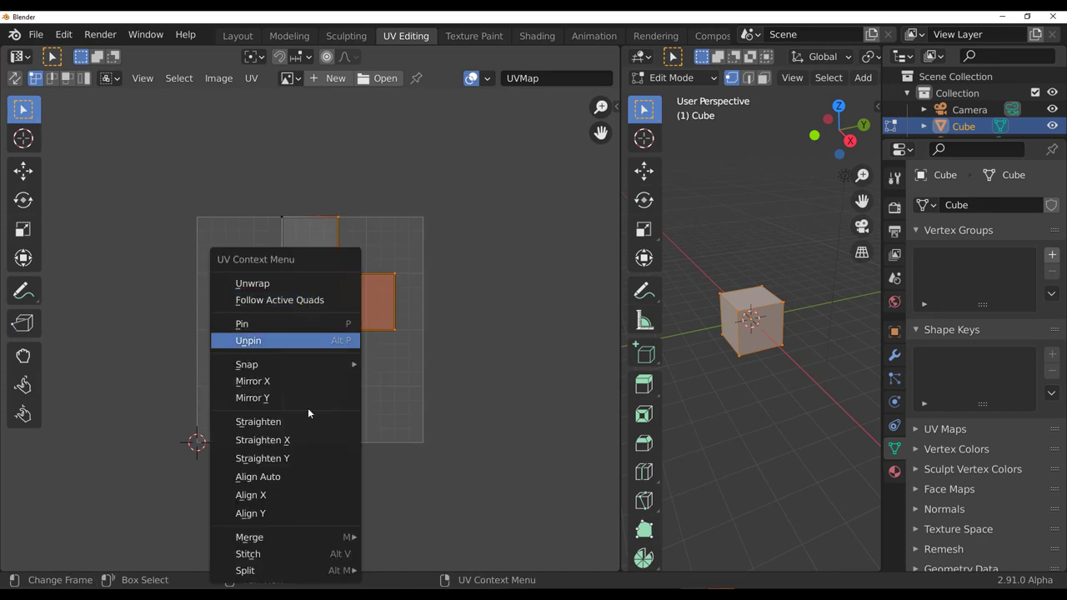
mouse_move(269, 575)
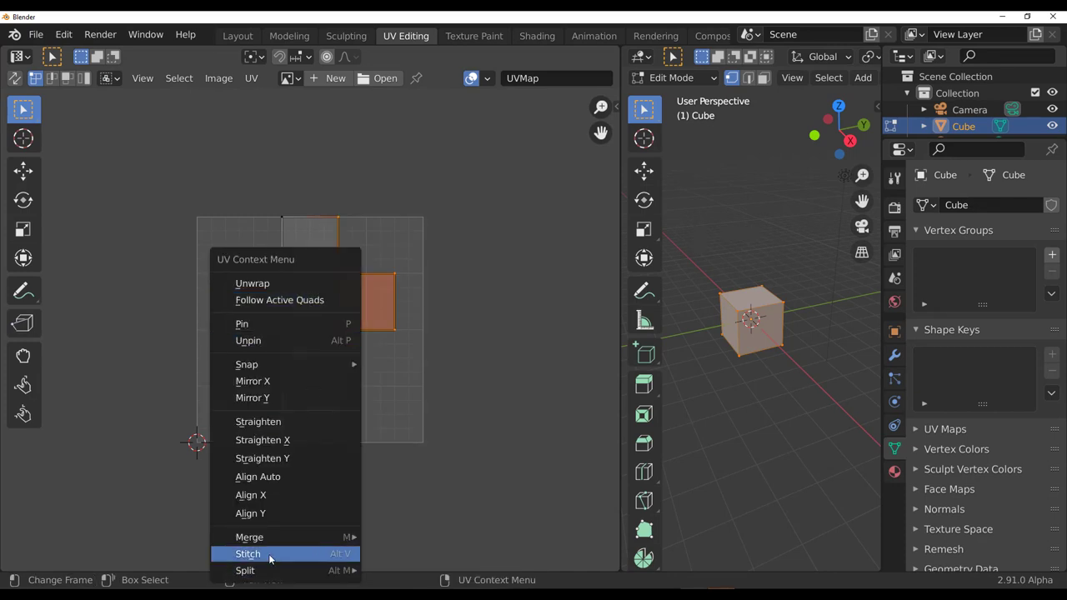
mouse_move(282, 539)
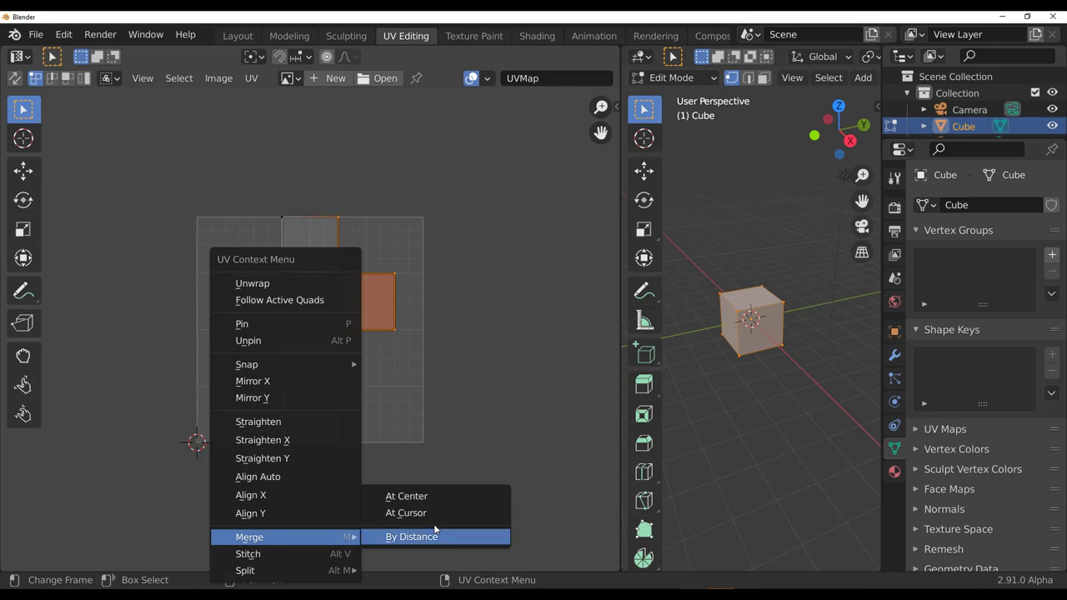
left_click(437, 536)
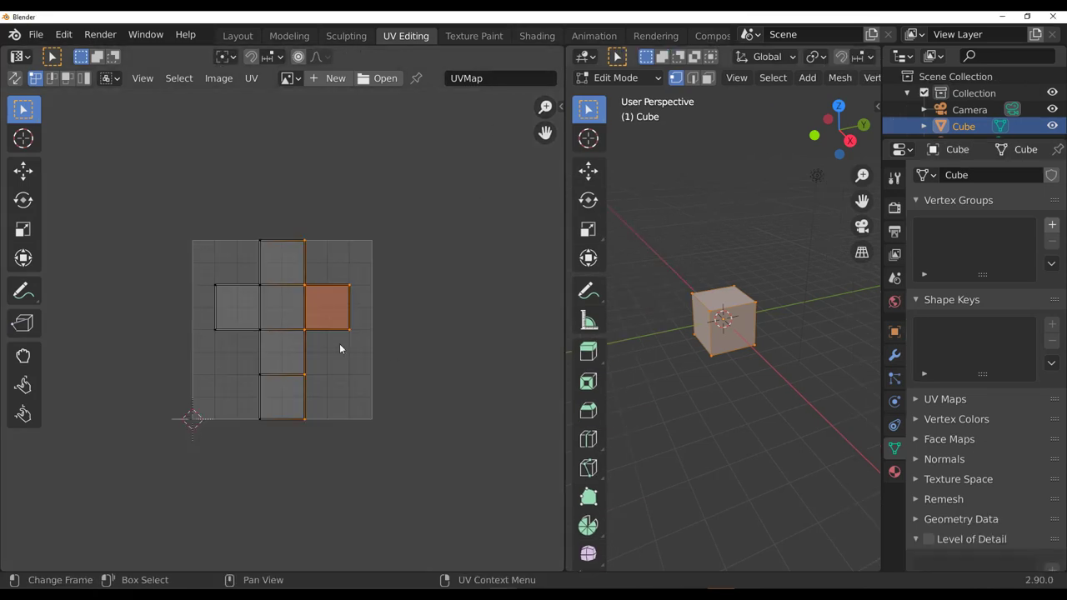
Step: Recheck the UV context options in Blender 2.90, and try the UV Opacity overlay setting in Blender 2.91
right_click(343, 301)
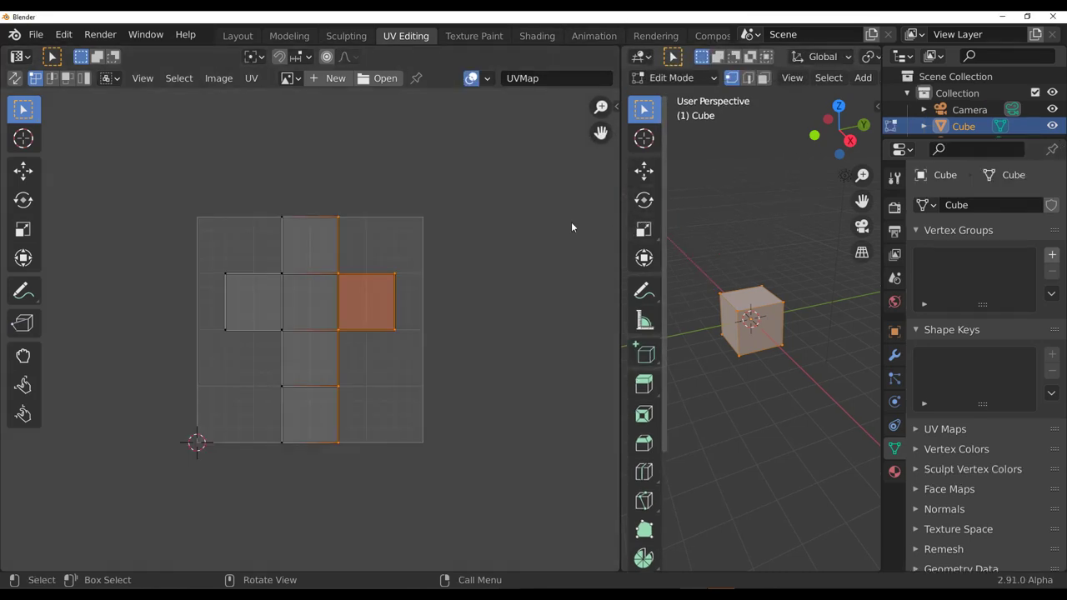
left_click(489, 79)
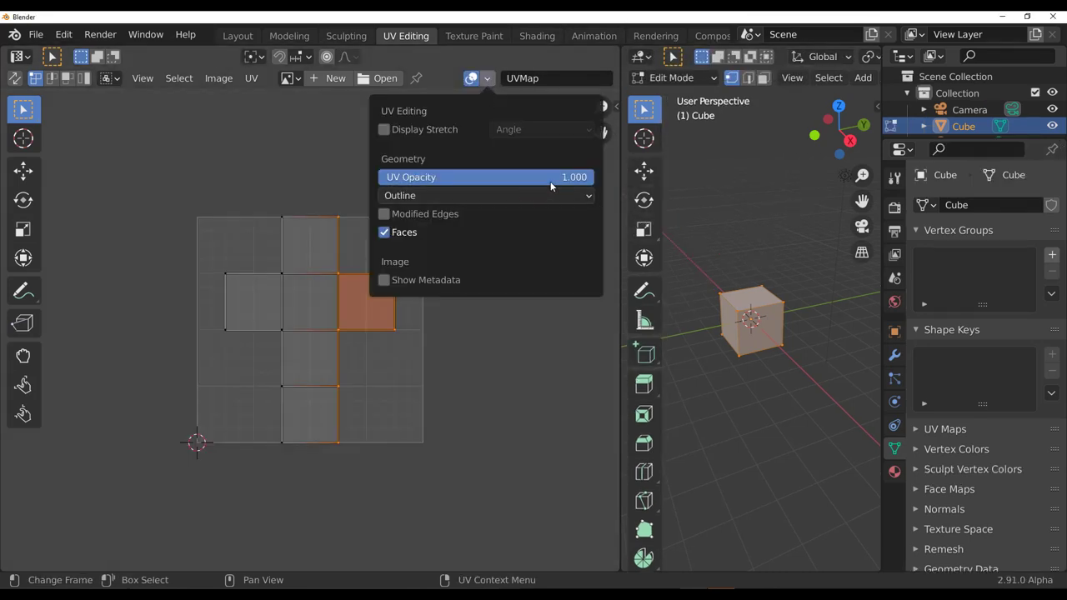
mouse_move(575, 177)
left_mouse_down()
mouse_move(415, 177)
mouse_move(587, 177)
mouse_move(397, 177)
mouse_move(593, 177)
left_mouse_up()
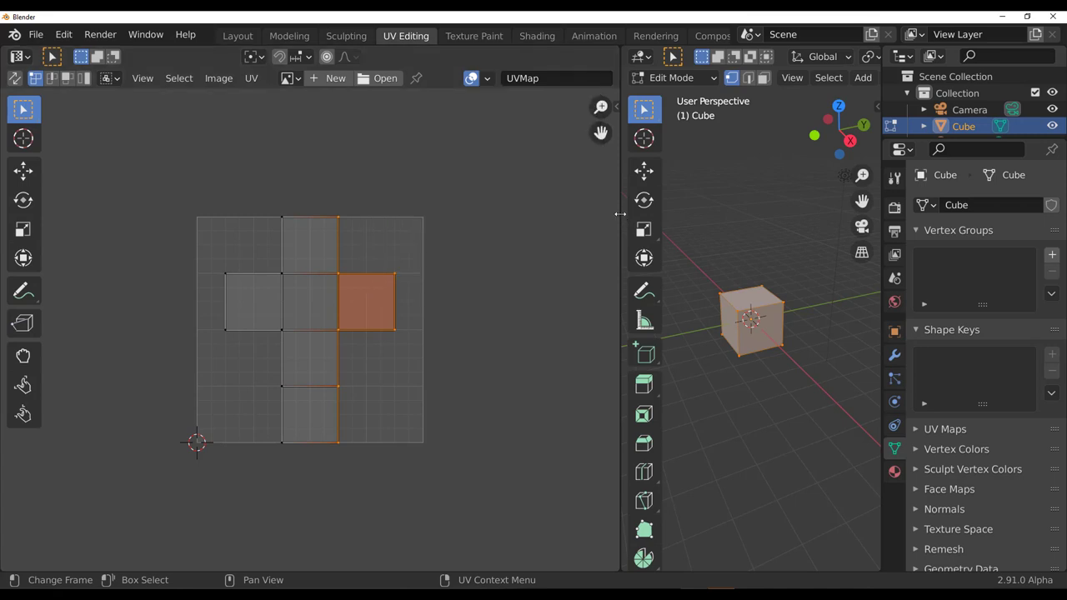
Step: Narrow the UV editor and return to the Layout workspace with the cube in Object Mode, seen from the top
left_click_drag(621, 214, 288, 209)
left_click(251, 36)
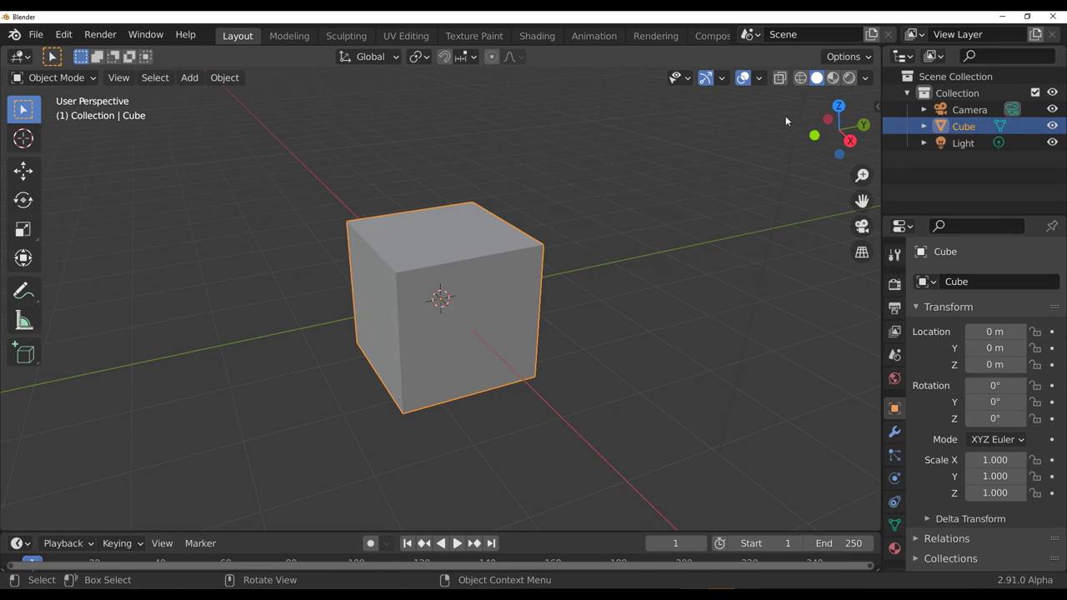
left_click(838, 106)
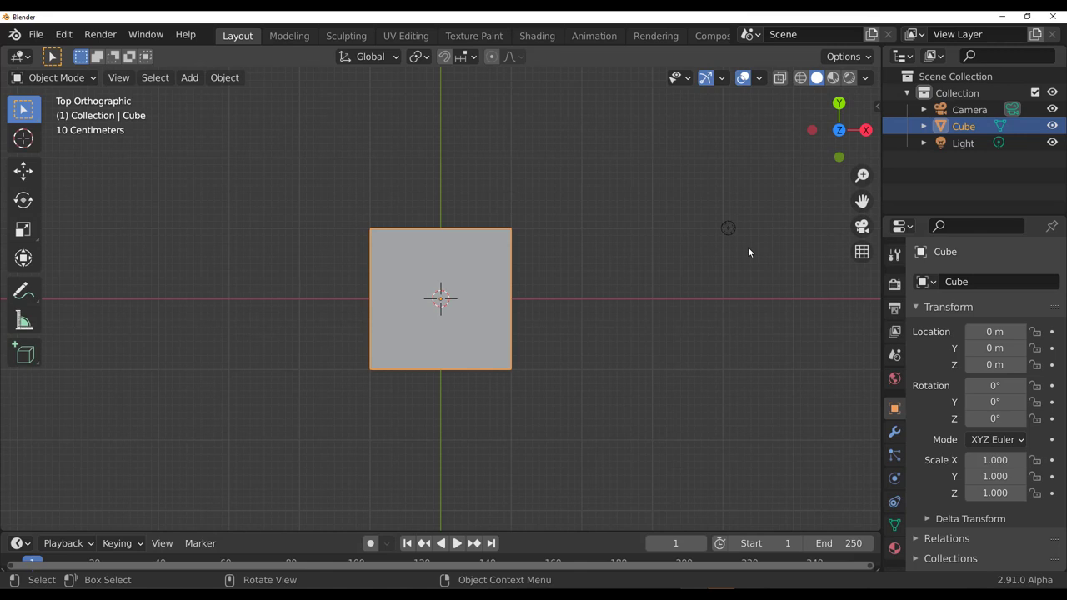
Step: Search the add-ons in the preferences for "gre" to check the Grease Pencil Tools add-on
left_click(68, 39)
left_click(117, 288)
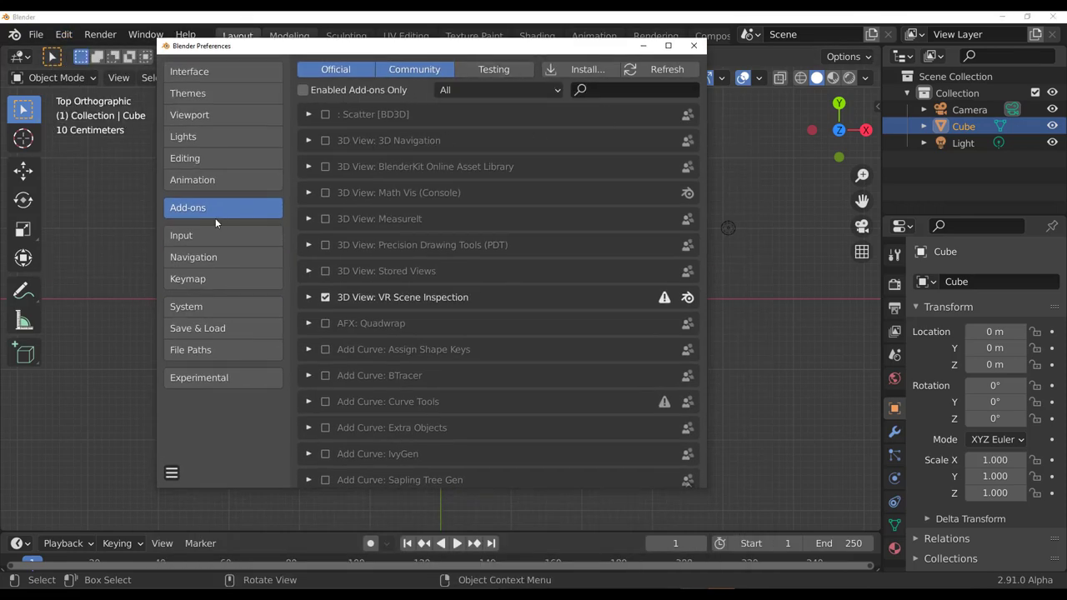
left_click(603, 93)
type("gre")
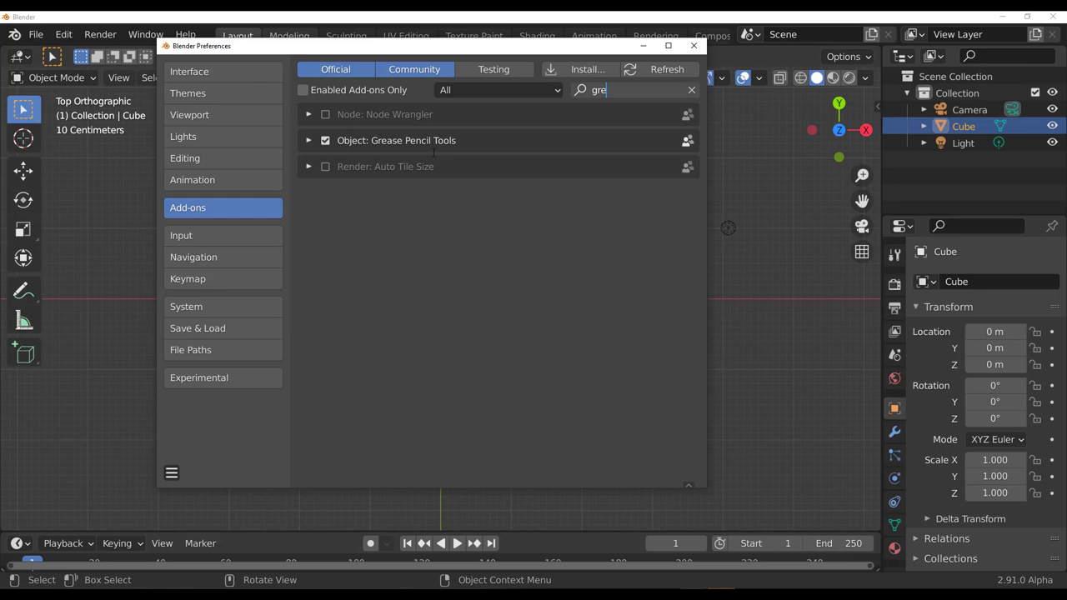
left_click(696, 47)
Step: Hide the cube and handwrite the word "Blender" with the Pencil brush on a new Grease Pencil object
left_click(266, 175)
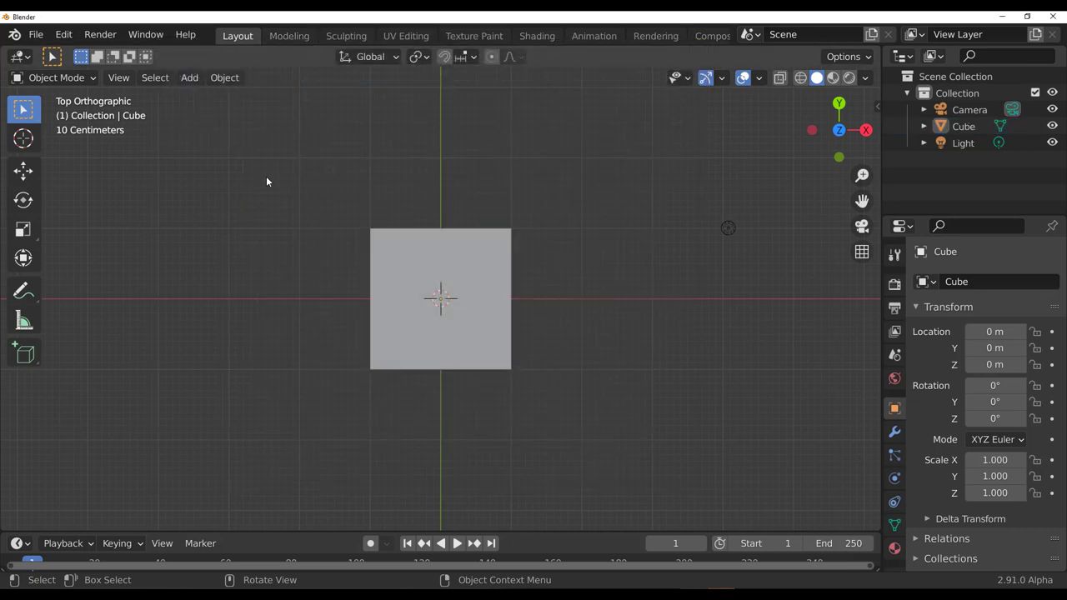
key("shift+a")
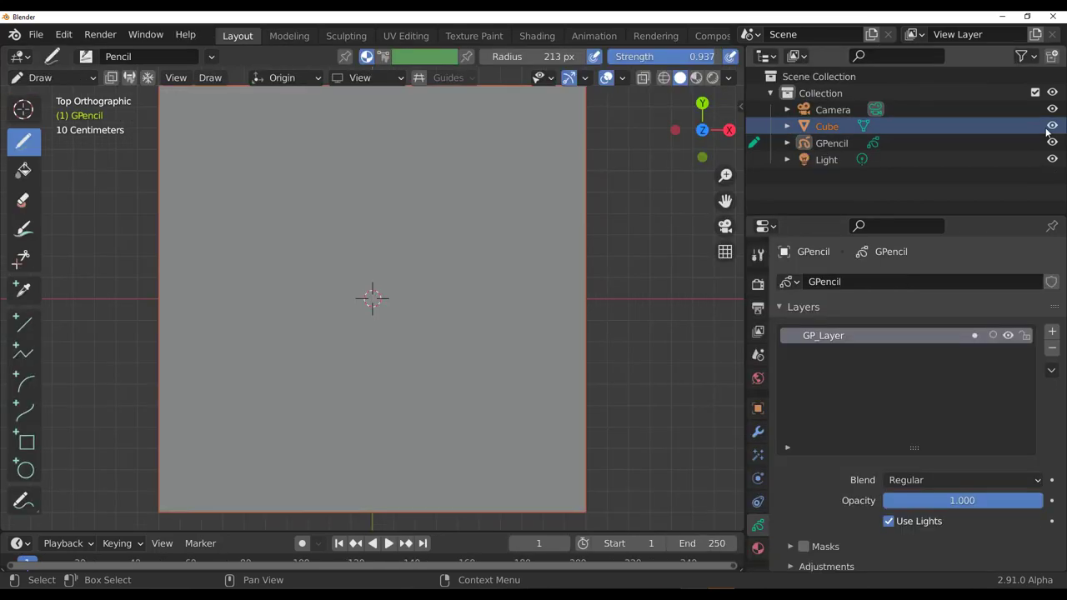
left_click(1053, 126)
mouse_move(153, 287)
left_mouse_down()
mouse_move(158, 197)
mouse_move(232, 243)
mouse_move(143, 292)
left_mouse_up()
mouse_move(248, 140)
left_mouse_down()
mouse_move(265, 280)
mouse_move(310, 263)
mouse_move(385, 265)
mouse_move(458, 219)
mouse_move(504, 209)
mouse_move(551, 242)
left_mouse_up()
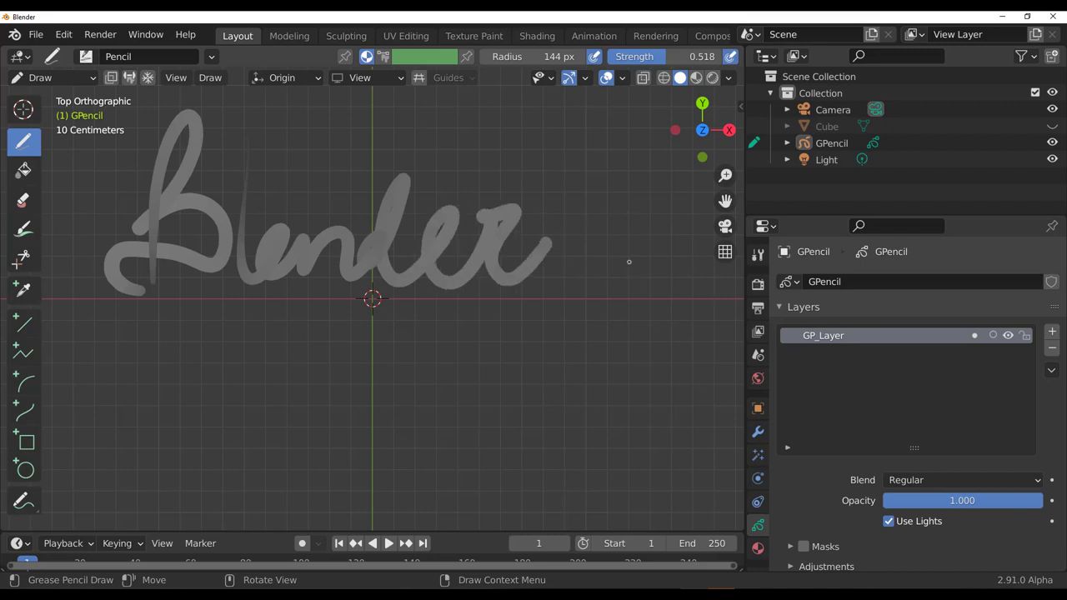
Step: Start a Box Deform on the last handwritten stroke and move the cage's upper-left corner upward
key("n")
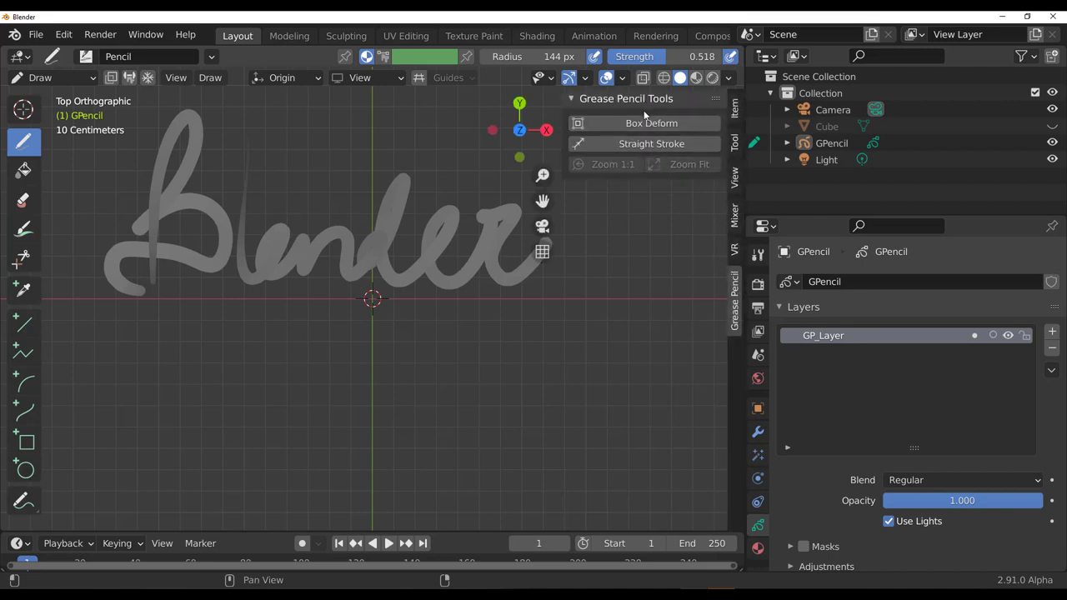
left_click(631, 125)
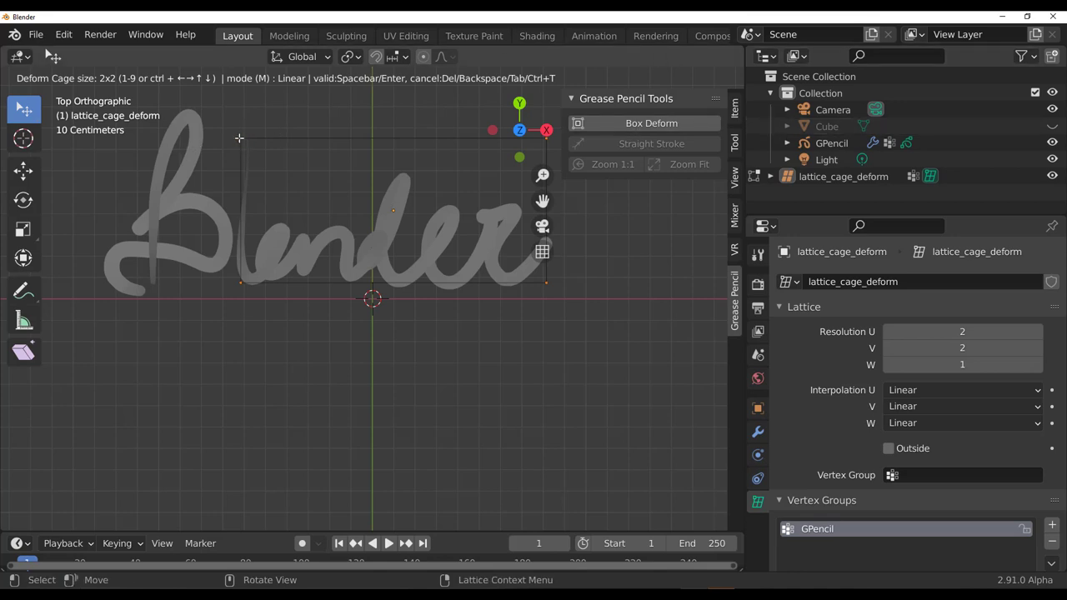
left_click(23, 170)
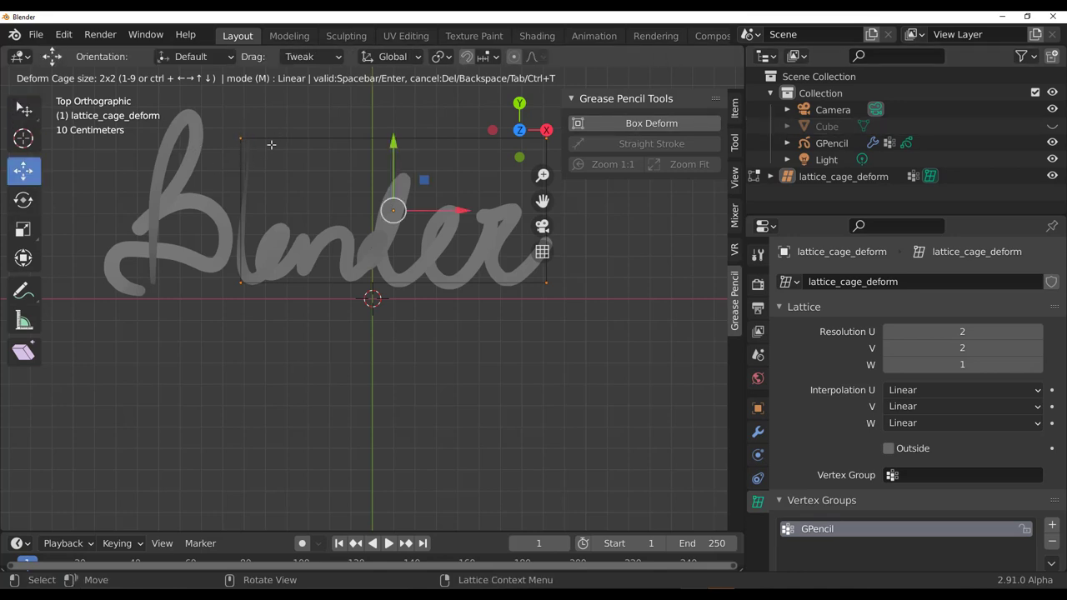
left_click(242, 139)
mouse_move(249, 145)
left_mouse_down()
mouse_move(300, 208)
mouse_move(334, 117)
mouse_move(356, 277)
mouse_move(279, 96)
mouse_move(315, 186)
mouse_move(243, 106)
left_mouse_up()
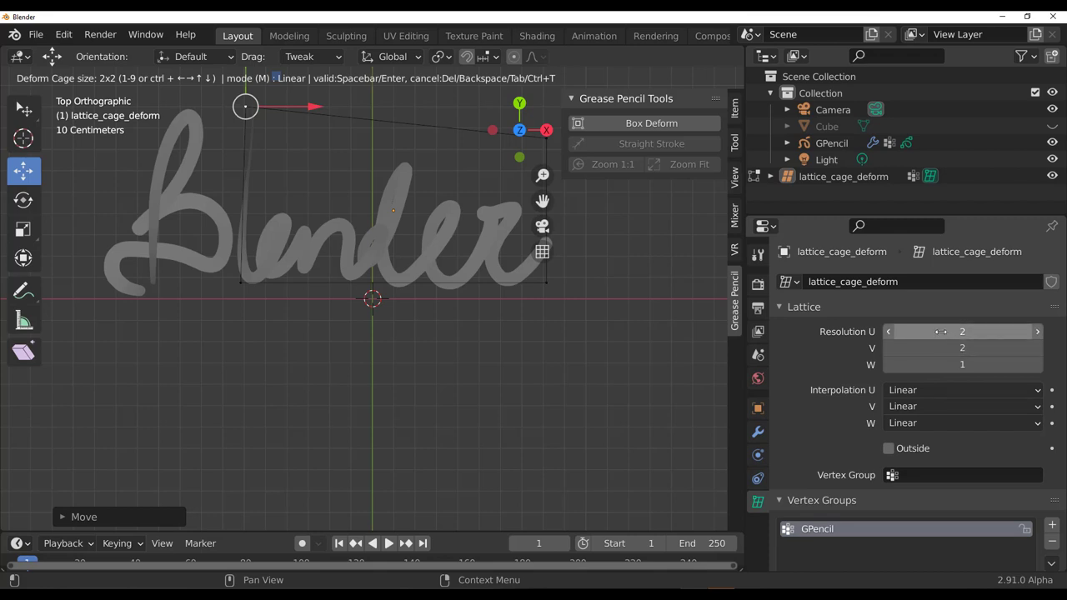
Step: Set the cage's U and V resolution to 6 and move one of its bottom-edge points downward
left_click_drag(945, 332, 983, 349)
key("g")
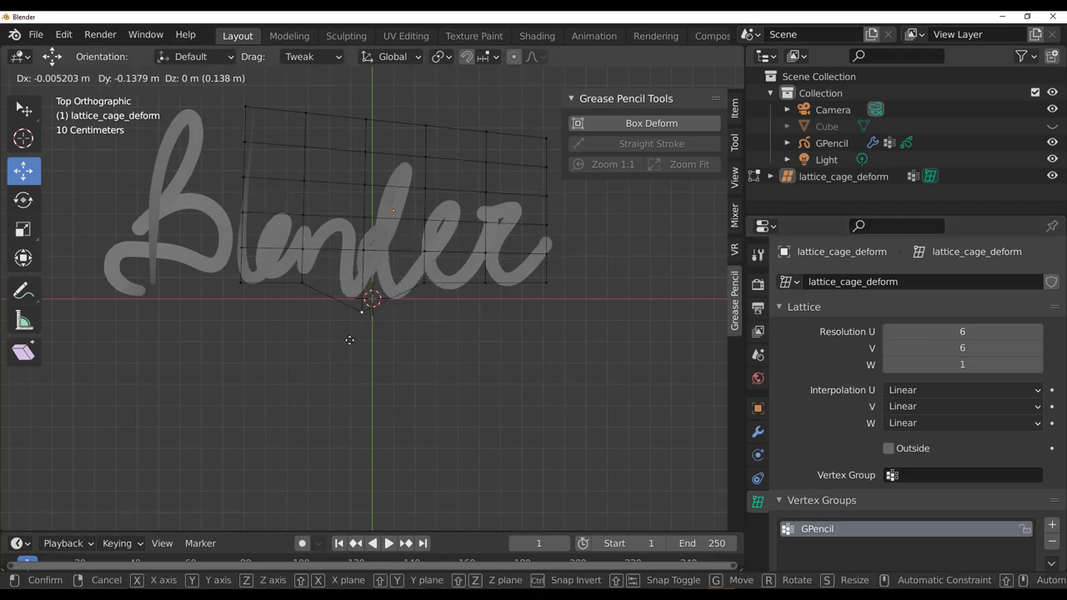
left_click(343, 374)
Step: Lasso-select the middle and right cage points, move them up and to the left, and apply the deformation
mouse_move(23, 109)
left_mouse_down()
mouse_move(103, 162)
mouse_move(107, 214)
left_mouse_up()
mouse_move(298, 375)
left_mouse_down()
mouse_move(411, 320)
mouse_move(505, 154)
mouse_move(374, 143)
mouse_move(332, 258)
left_mouse_up()
left_click(24, 170)
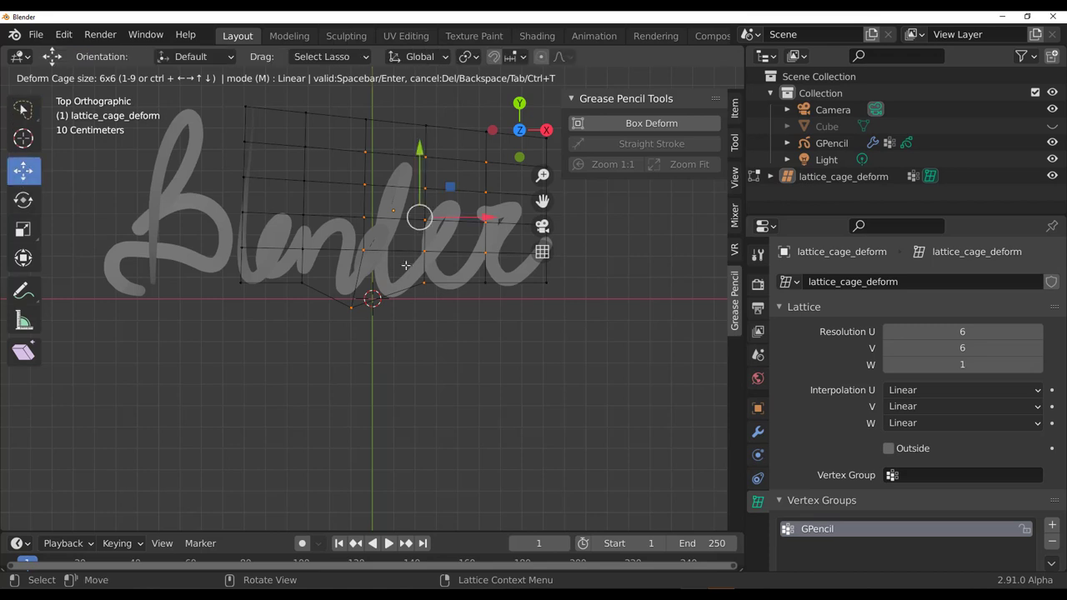
mouse_move(419, 218)
left_mouse_down()
mouse_move(417, 254)
mouse_move(390, 176)
left_mouse_up()
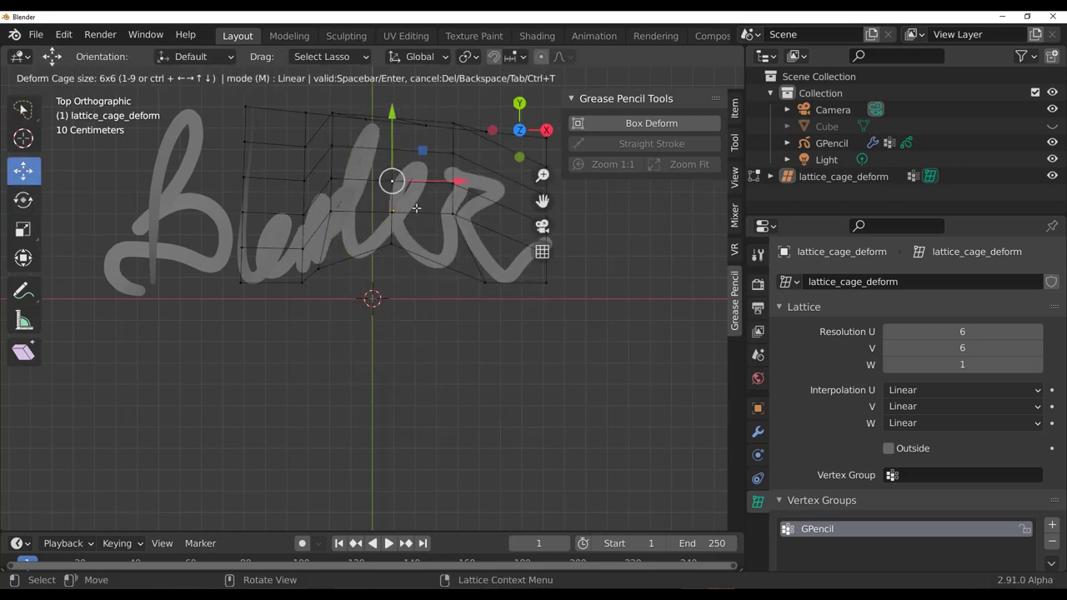
key("Return")
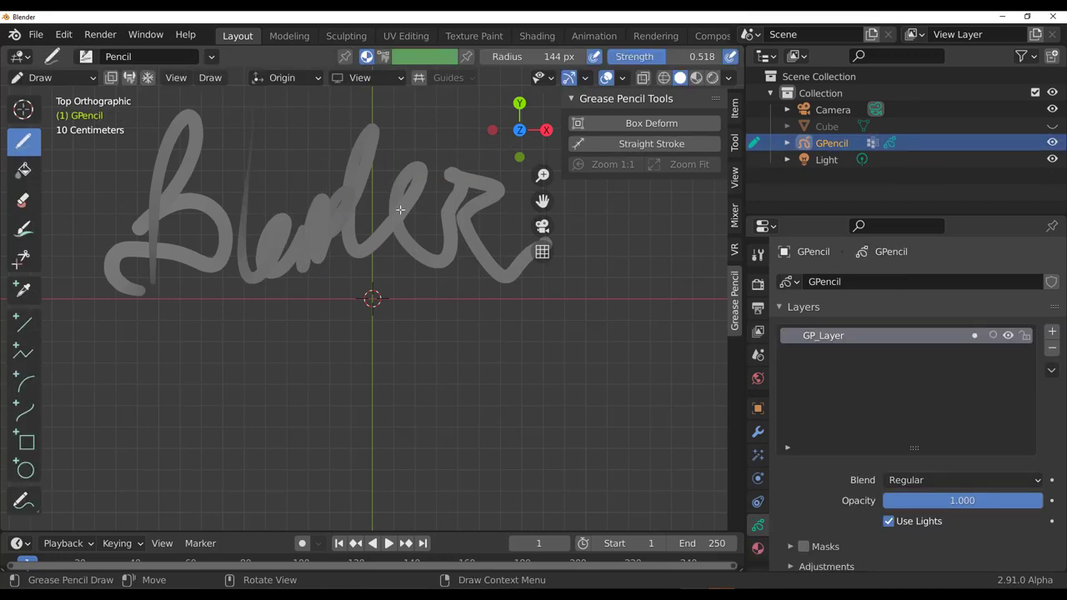
Step: Bring the lettering into Edit Mode and lasso-select the upper loop of the letter B
left_click(66, 78)
left_click(66, 97)
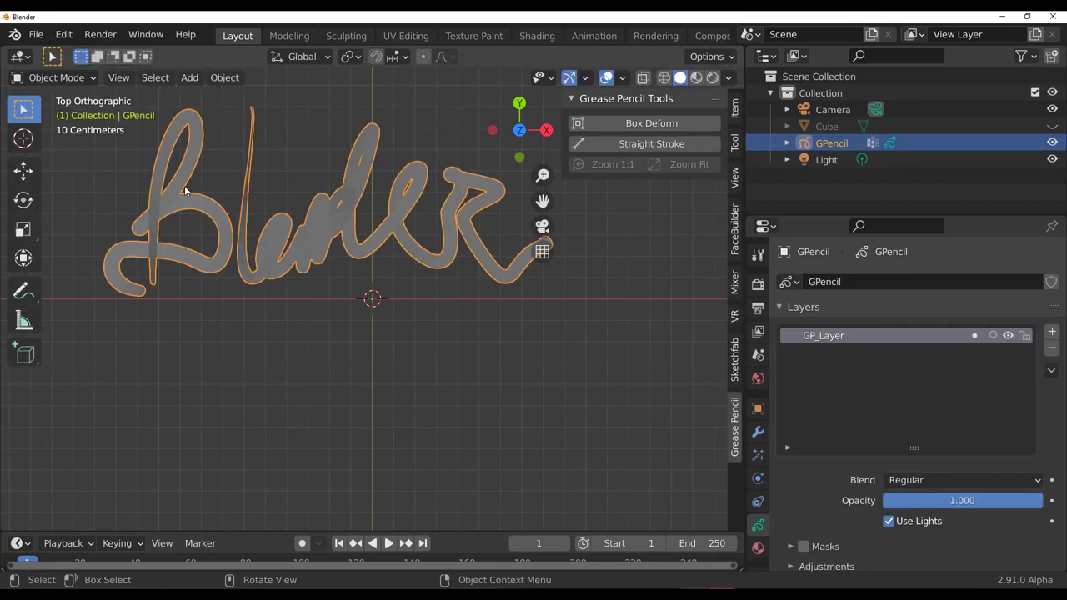
key("Tab")
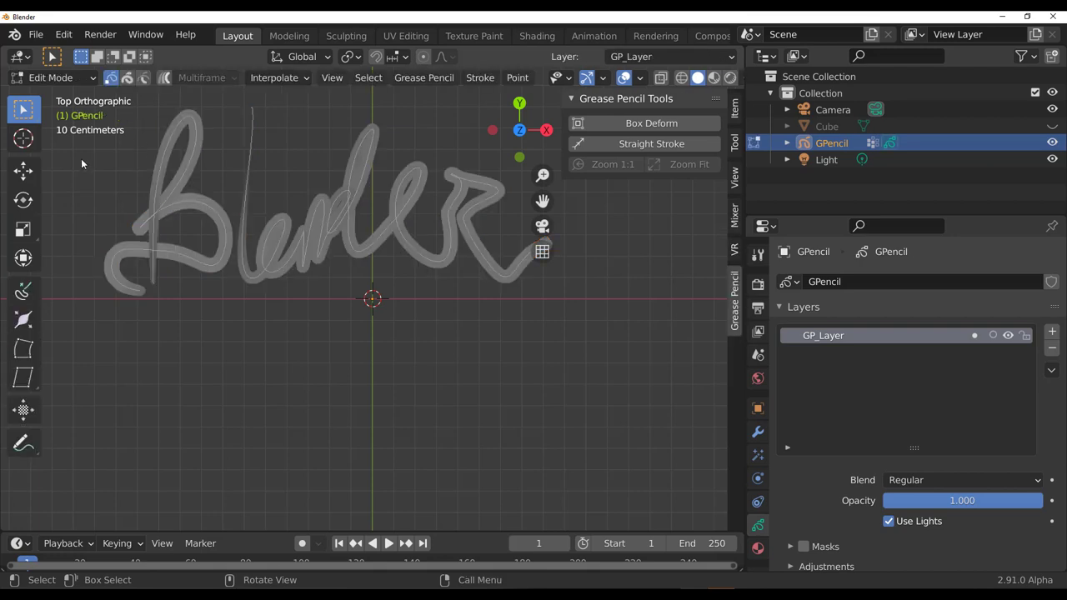
mouse_move(23, 109)
left_mouse_down()
mouse_move(92, 214)
mouse_move(105, 185)
mouse_move(100, 214)
left_mouse_up()
mouse_move(168, 98)
left_mouse_down()
mouse_move(116, 179)
mouse_move(131, 254)
mouse_move(155, 286)
mouse_move(204, 251)
mouse_move(222, 118)
mouse_move(156, 86)
mouse_move(158, 121)
mouse_move(139, 154)
mouse_move(150, 219)
mouse_move(184, 204)
mouse_move(216, 150)
mouse_move(199, 105)
mouse_move(150, 103)
left_mouse_up()
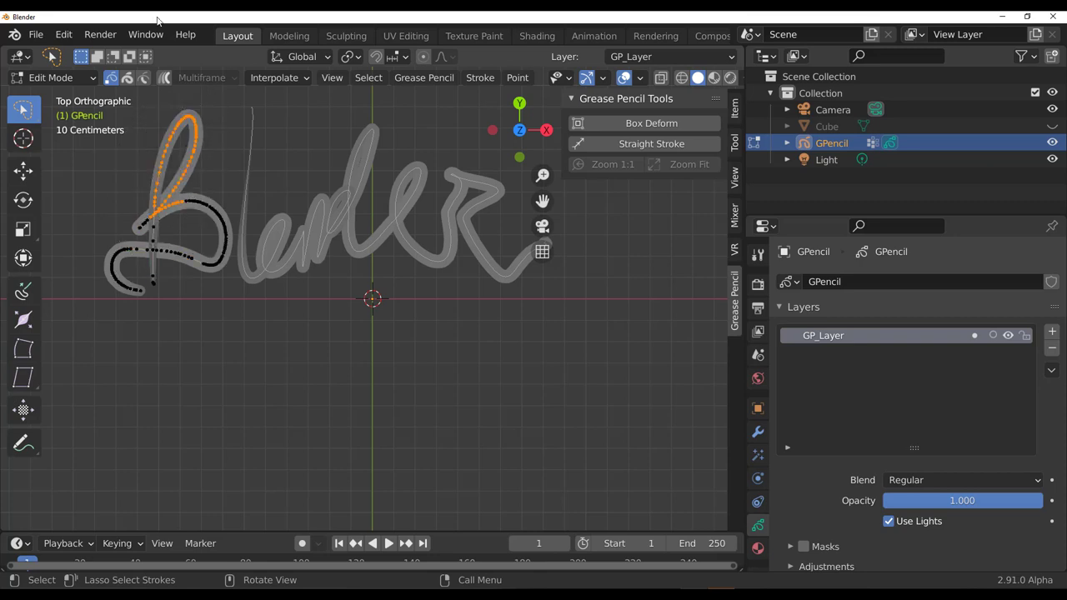
Step: Start a Box Deform on the selected loop and spread the cage's two upper corners outward
left_click(608, 123)
left_click_drag(195, 116, 232, 119)
left_click_drag(151, 116, 89, 115)
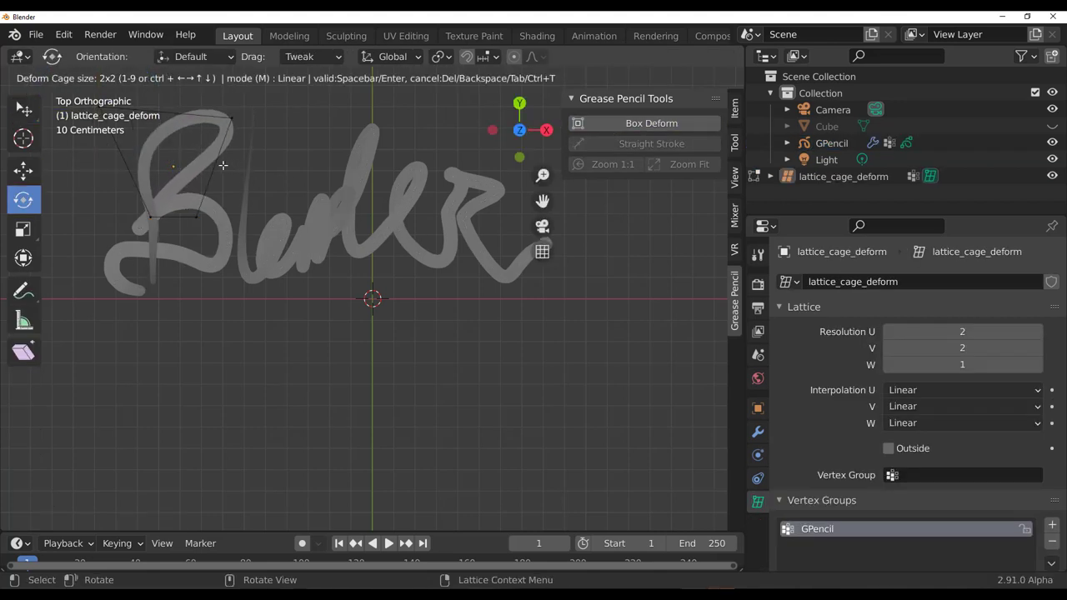
Step: Box-select all four cage points around the B's upper loop, rotate them slightly counterclockwise and scale them
left_click_drag(24, 109, 110, 163)
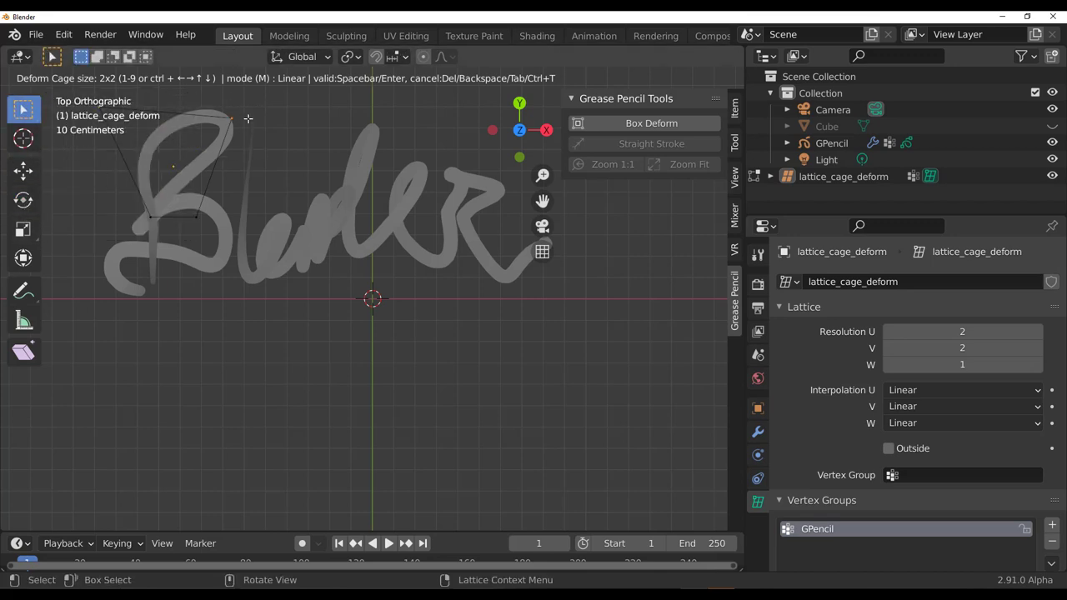
left_click_drag(267, 98, 63, 225)
left_click(23, 200)
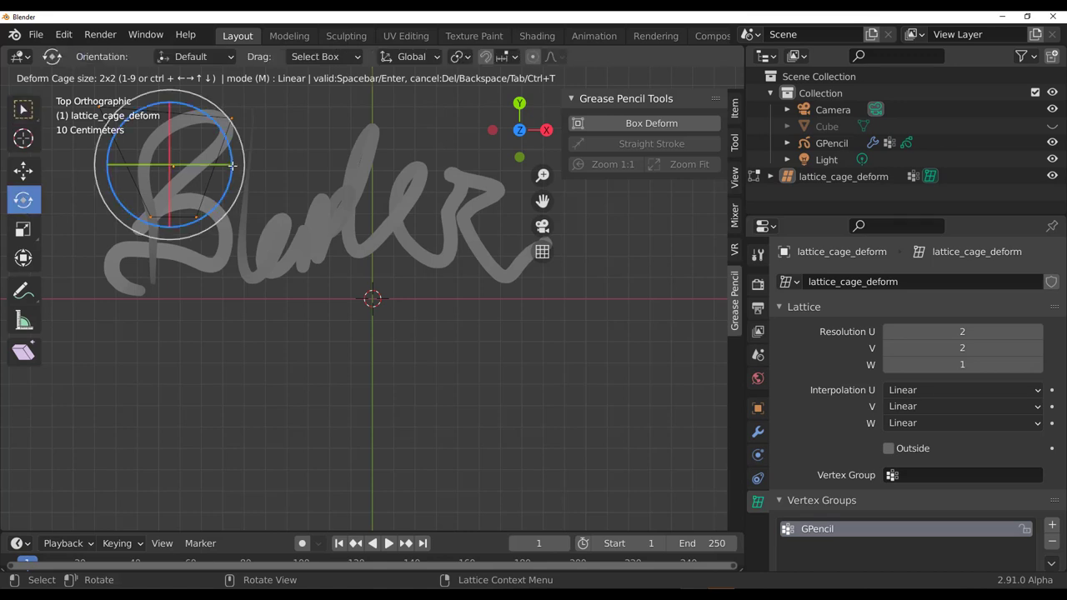
left_click_drag(224, 150, 215, 125)
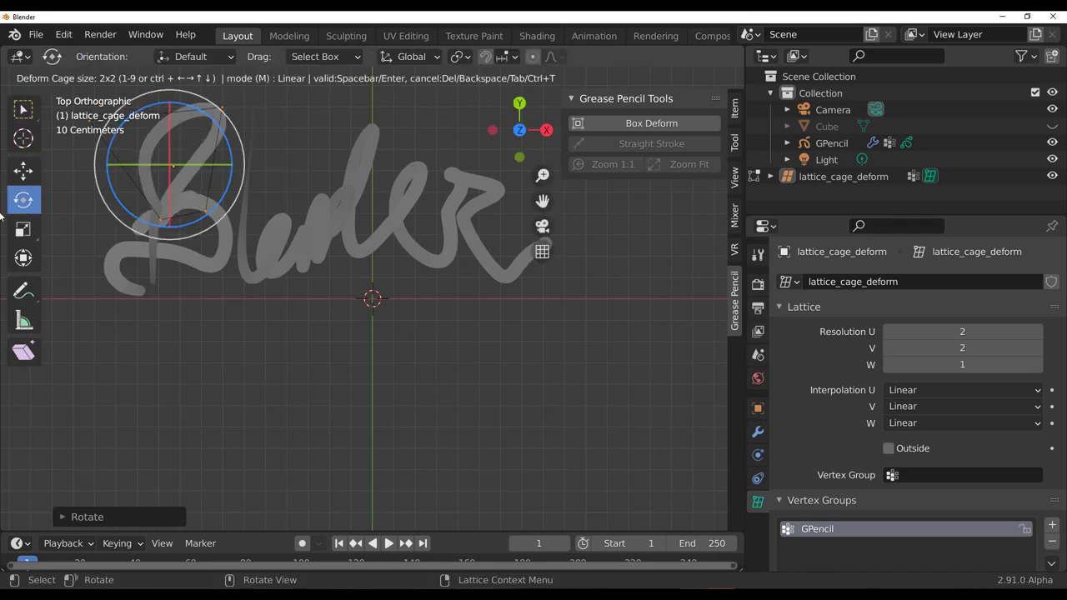
left_click(23, 229)
mouse_move(177, 161)
left_mouse_down()
mouse_move(187, 157)
mouse_move(171, 150)
left_mouse_up()
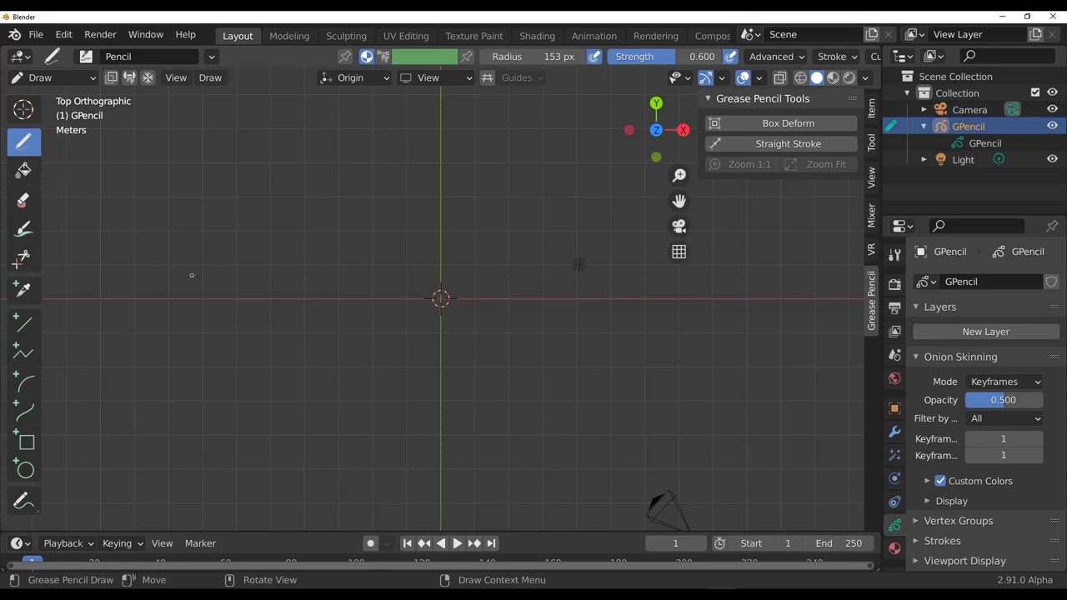
Step: Draw a long, slightly bowed horizontal stroke across the canvas, try Straight Stroke on it, and undo both
left_click_drag(139, 283, 697, 263)
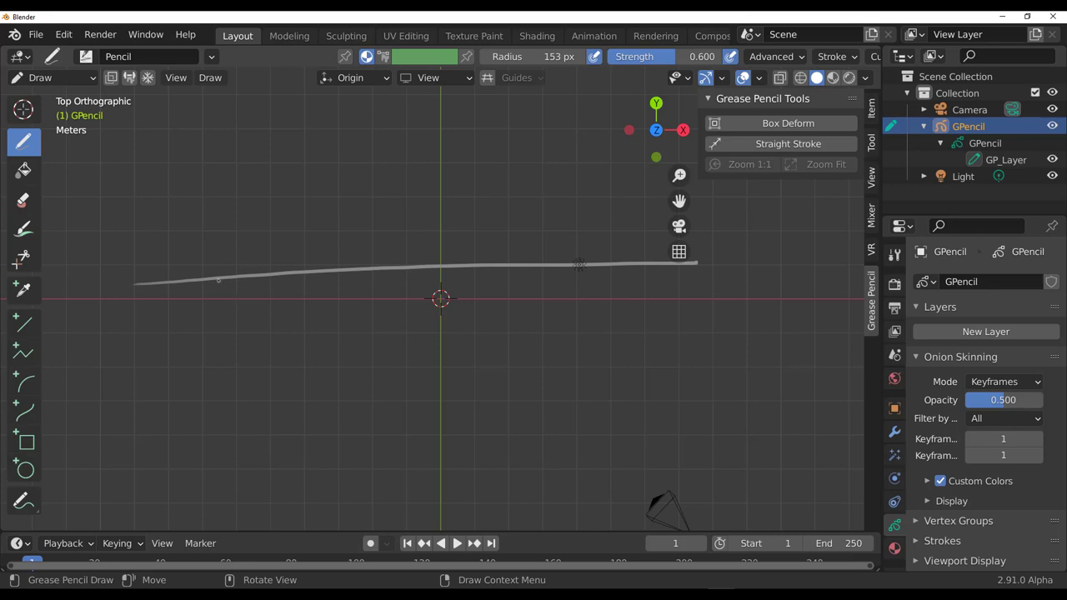
left_click(787, 146)
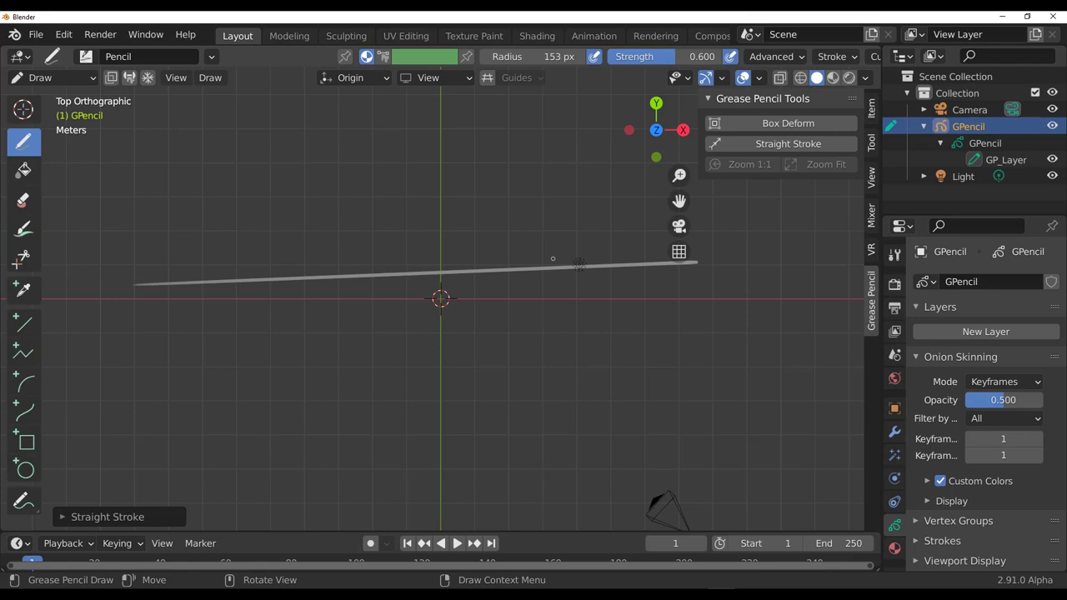
key("ctrl+z")
key("ctrl+z")
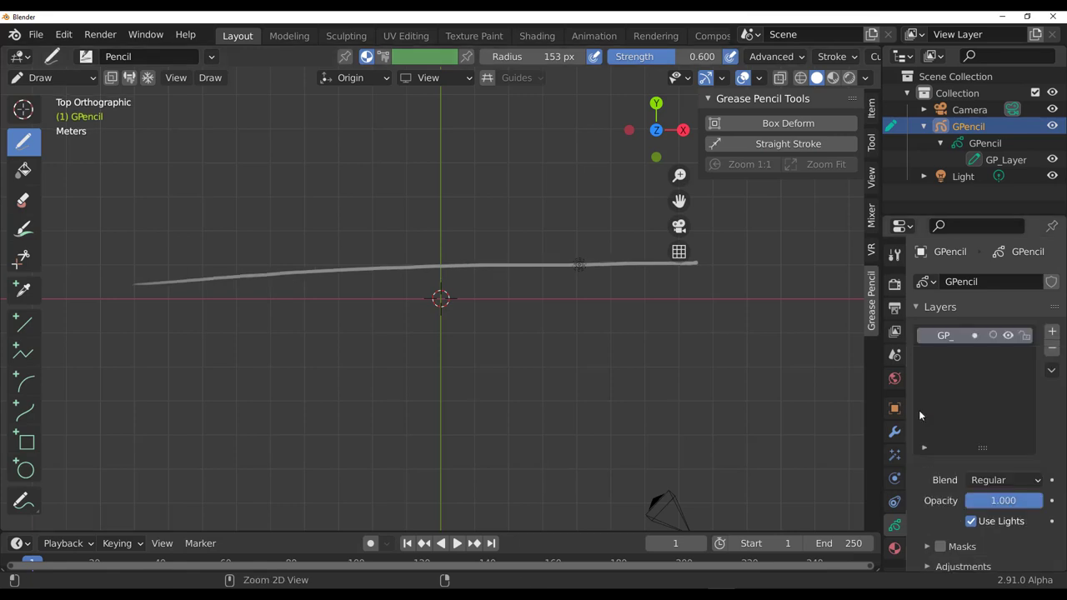
Step: Draw a tall curved stroke crossing the vertical axis, straighten it with Straight Stroke, and undo both
mouse_move(378, 113)
left_mouse_down()
mouse_move(454, 198)
mouse_move(494, 285)
mouse_move(503, 405)
mouse_move(482, 503)
left_mouse_up()
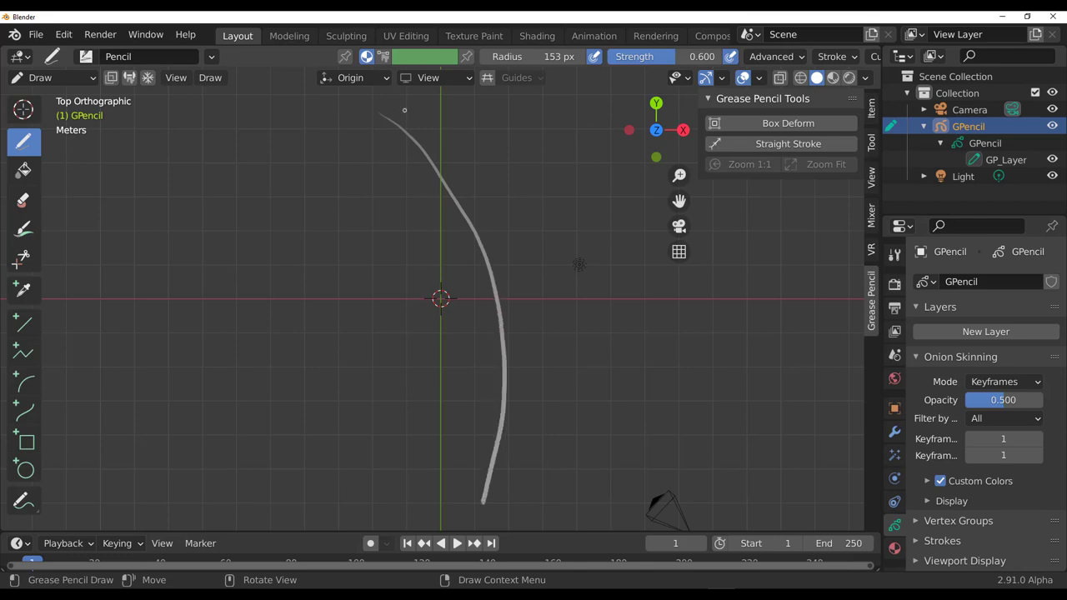
left_click(788, 145)
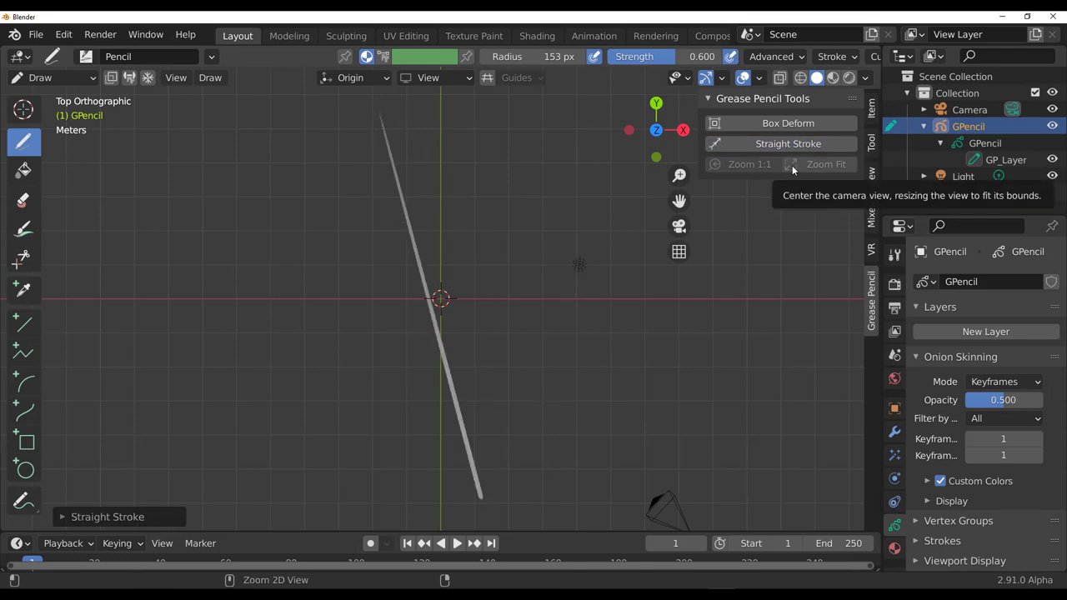
key("ctrl+z")
key("ctrl+z")
Step: Draw a large winding stroke around the origin, try Straight Stroke on it, and undo both
mouse_move(413, 184)
left_mouse_down()
mouse_move(333, 240)
mouse_move(303, 364)
mouse_move(344, 472)
mouse_move(473, 509)
mouse_move(616, 450)
mouse_move(647, 326)
mouse_move(558, 298)
mouse_move(508, 373)
mouse_move(427, 435)
mouse_move(374, 352)
mouse_move(425, 276)
left_mouse_up()
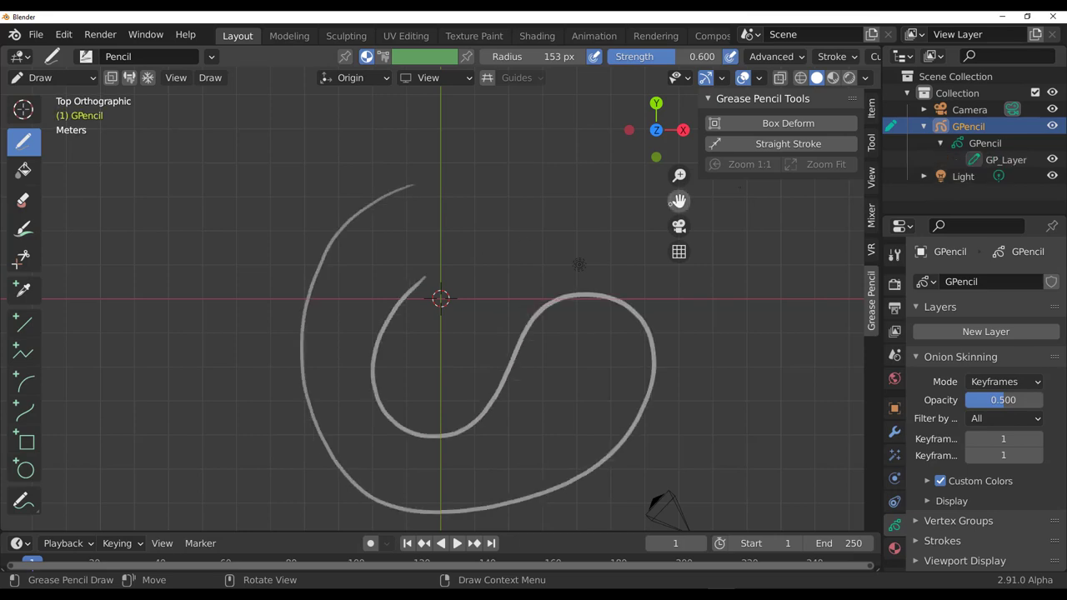
left_click(812, 150)
key("ctrl+z")
key("ctrl+z")
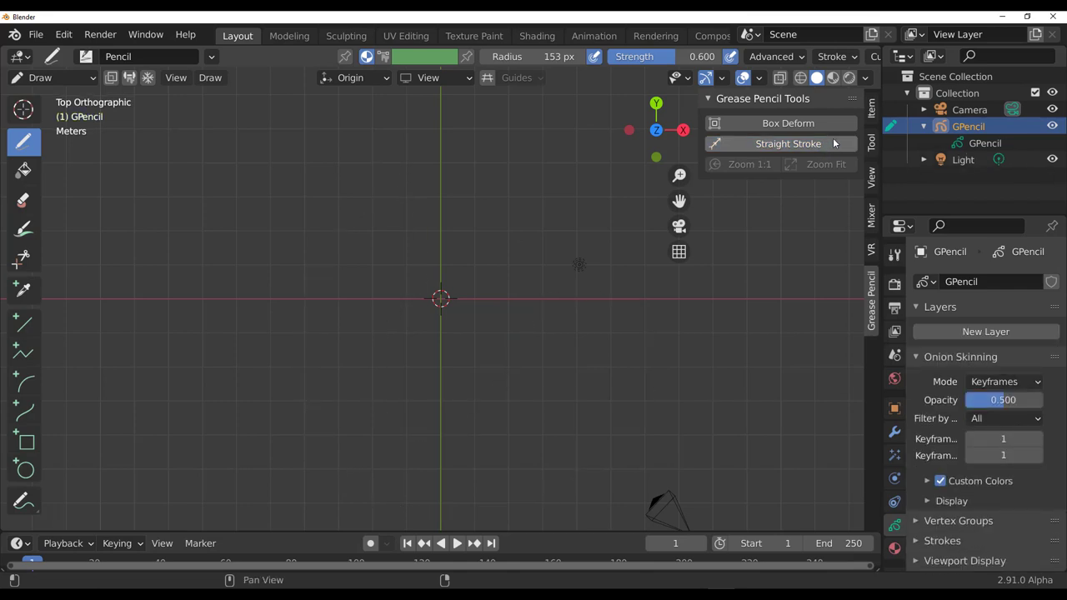
Step: Draw two tall near-vertical strokes on either side of the origin, straightening each with Straight Stroke
left_click_drag(303, 112, 289, 446)
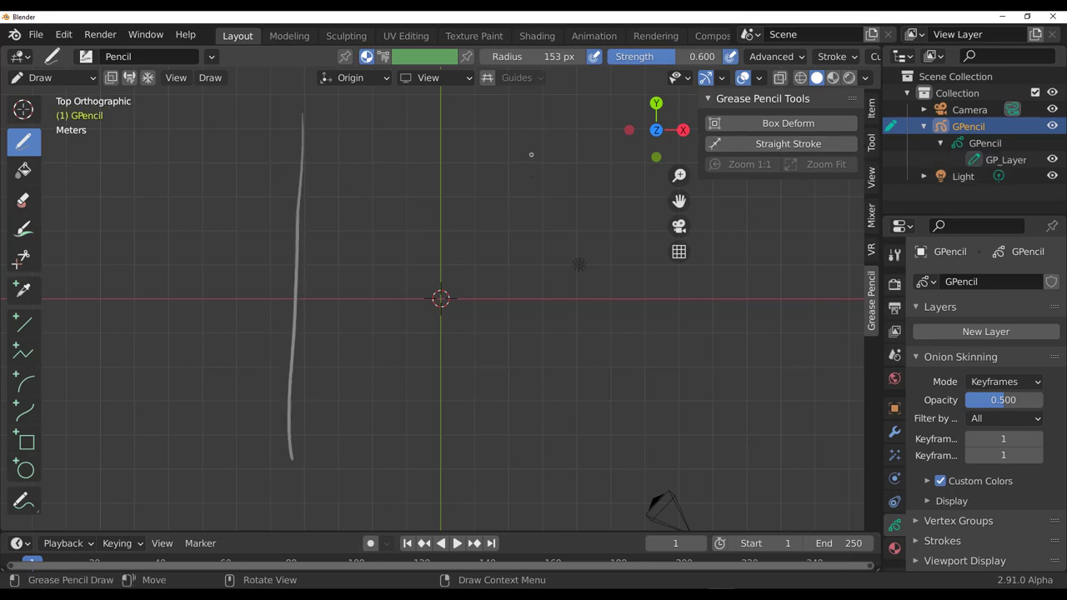
left_click(788, 143)
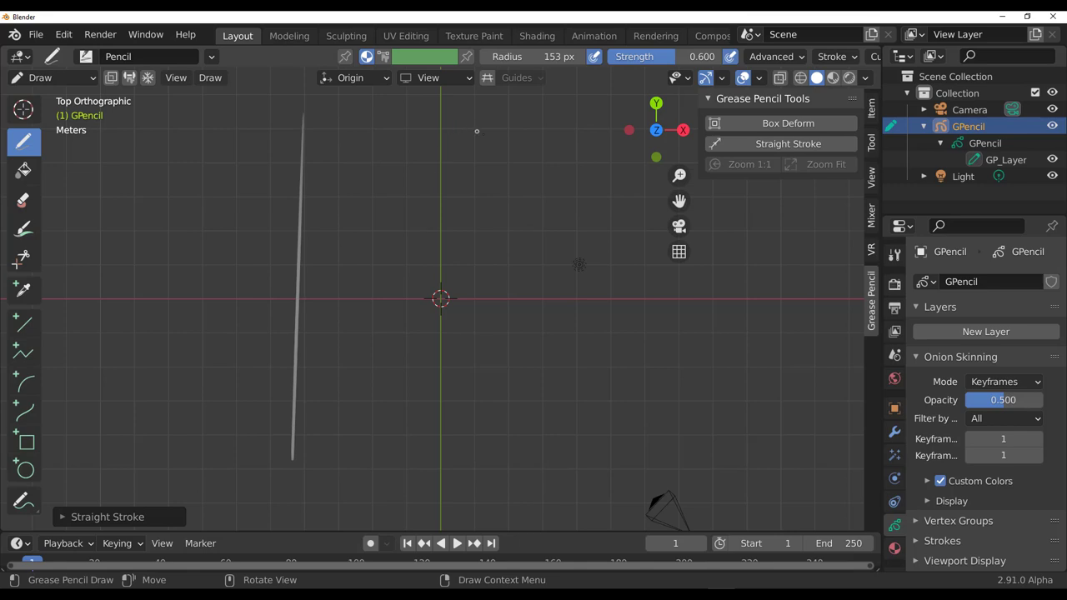
left_click_drag(483, 128, 464, 432)
left_click(788, 144)
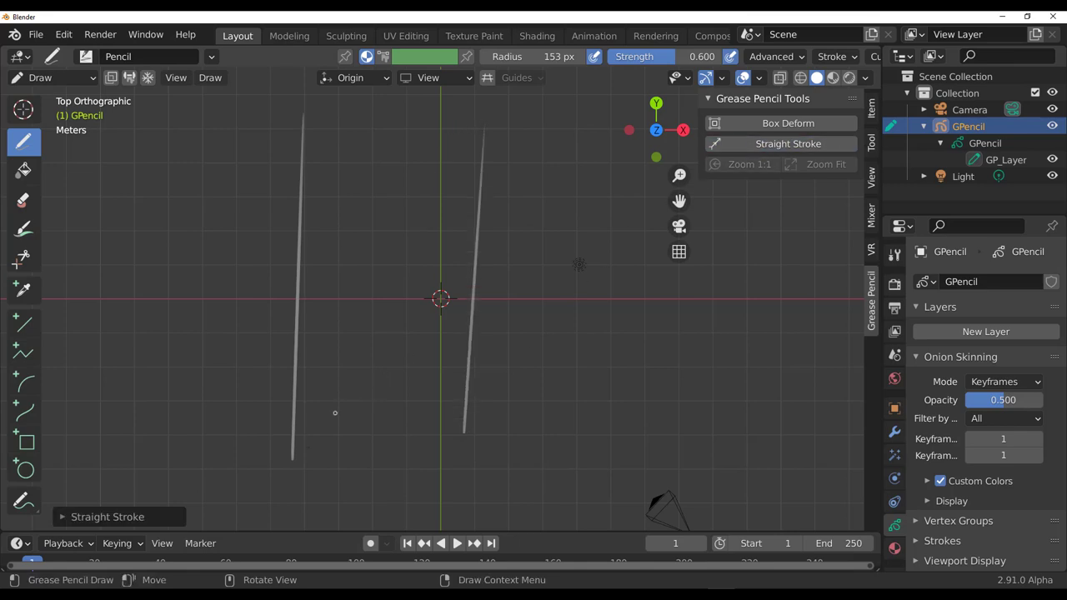
Step: Draw slanted strokes across the lower and upper ends of the two verticals, straightening each with Straight Stroke
left_click_drag(286, 461, 488, 414)
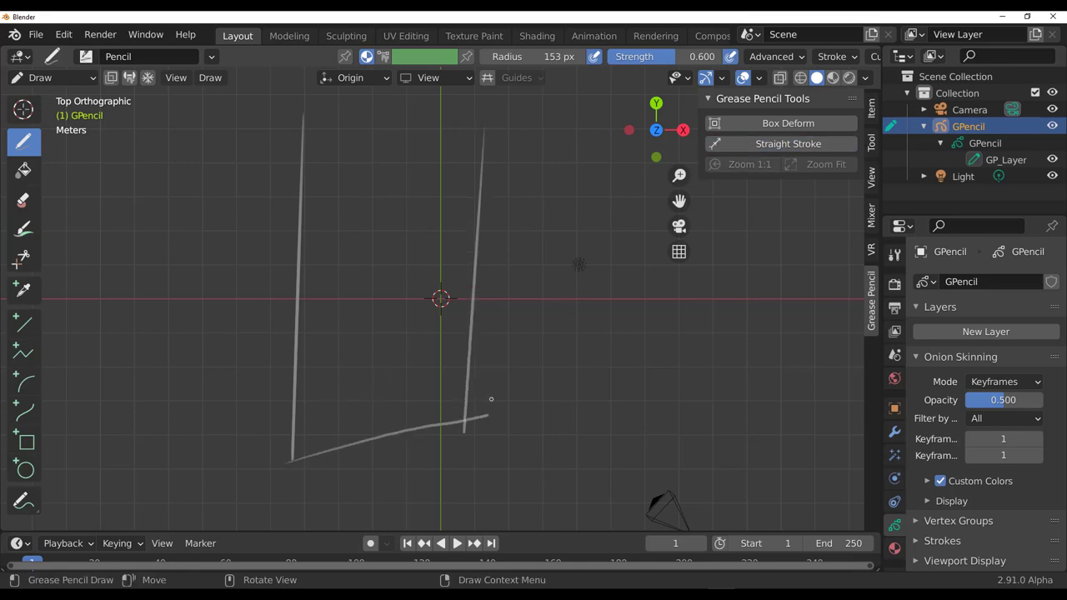
left_click(787, 143)
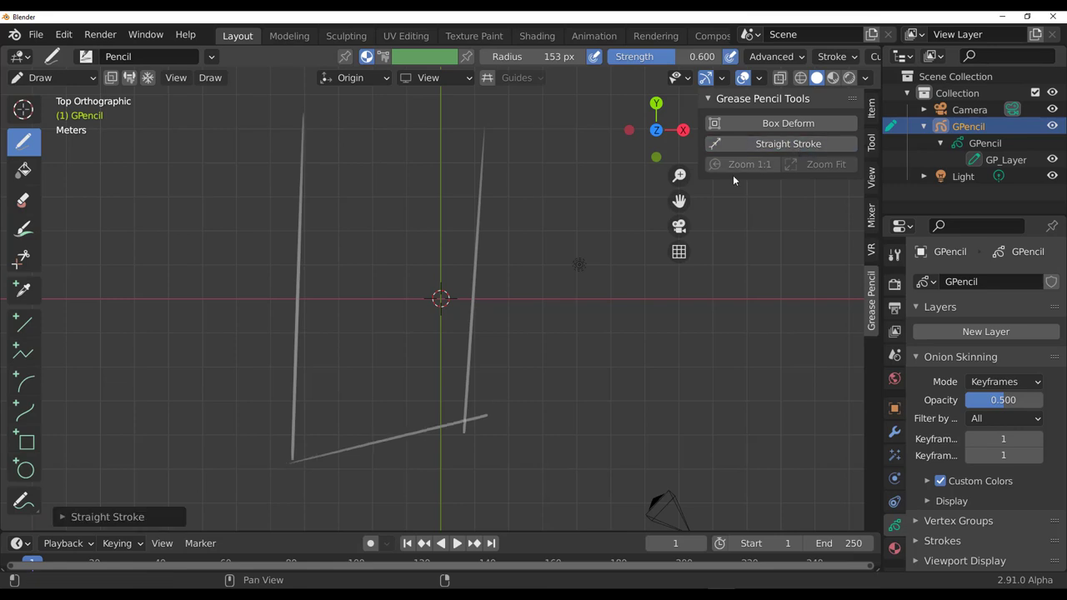
left_click_drag(250, 205, 567, 126)
left_click(787, 143)
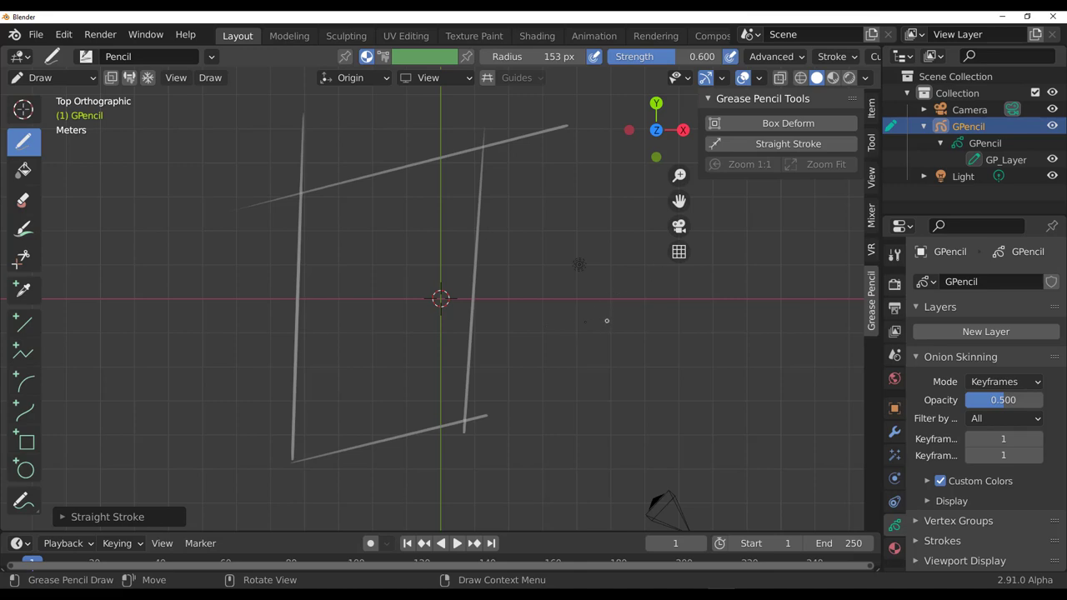
Step: Draw a short vertical stroke, an R-shaped stroke and an A-shaped stroke beside the frame, straightening each with Straight Stroke
mouse_move(610, 311)
left_mouse_down()
mouse_move(635, 433)
mouse_move(597, 390)
left_mouse_up()
left_click(805, 146)
mouse_move(658, 364)
left_mouse_down()
mouse_move(666, 327)
mouse_move(679, 343)
mouse_move(660, 348)
mouse_move(715, 364)
left_mouse_up()
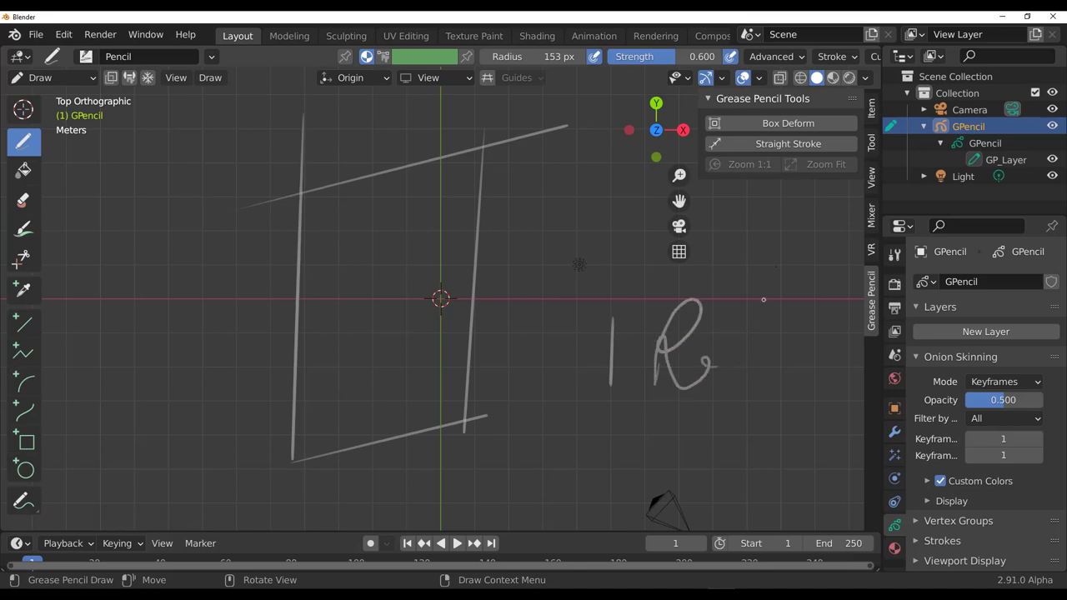
left_click(792, 147)
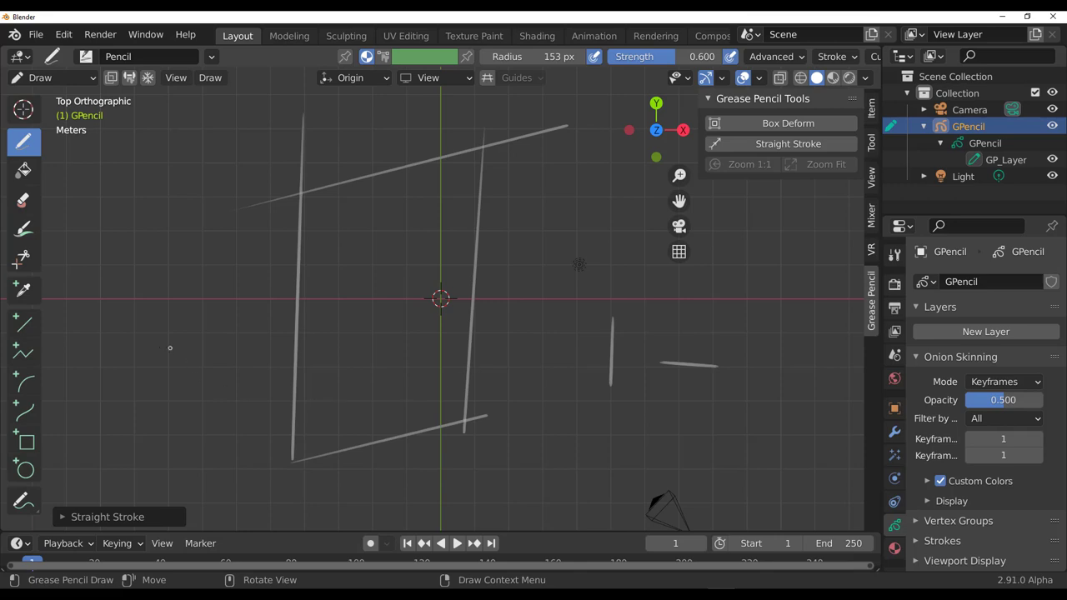
mouse_move(115, 425)
left_mouse_down()
mouse_move(177, 283)
mouse_move(125, 367)
mouse_move(155, 369)
left_mouse_up()
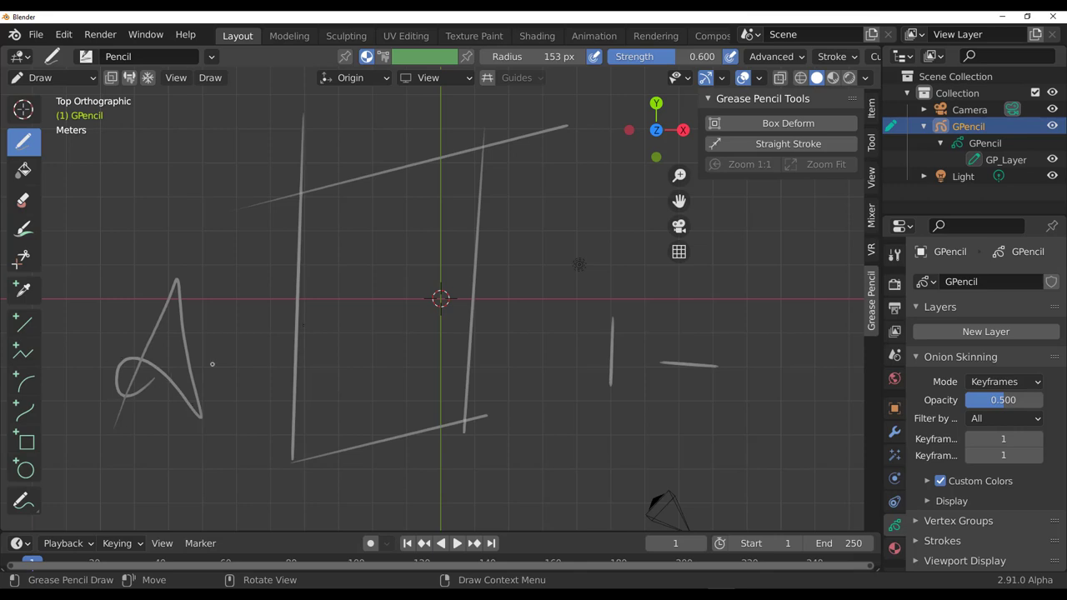
left_click(788, 145)
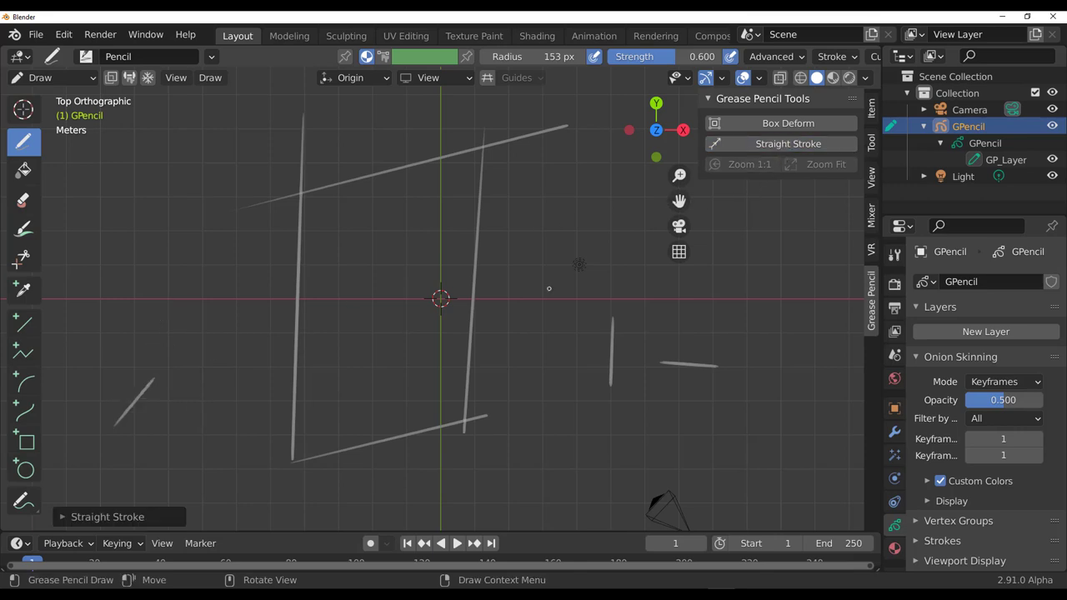
Step: Expand the Straight Stroke settings and vary the Straight force on the A-shaped stroke, starting with 84.3%
left_click(68, 517)
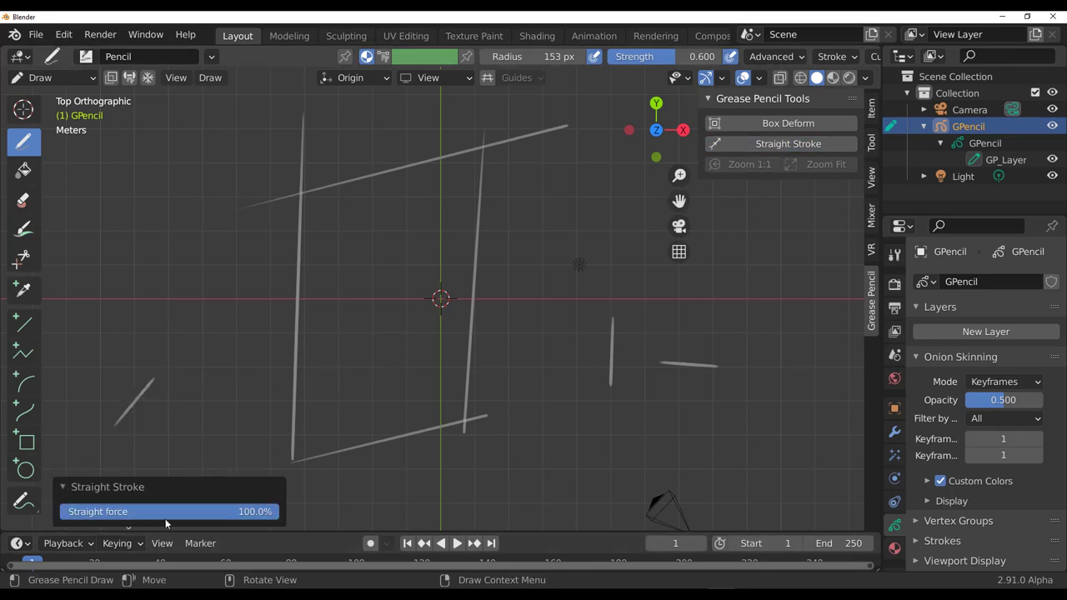
mouse_move(251, 518)
left_mouse_down()
mouse_move(129, 515)
mouse_move(232, 518)
left_mouse_up()
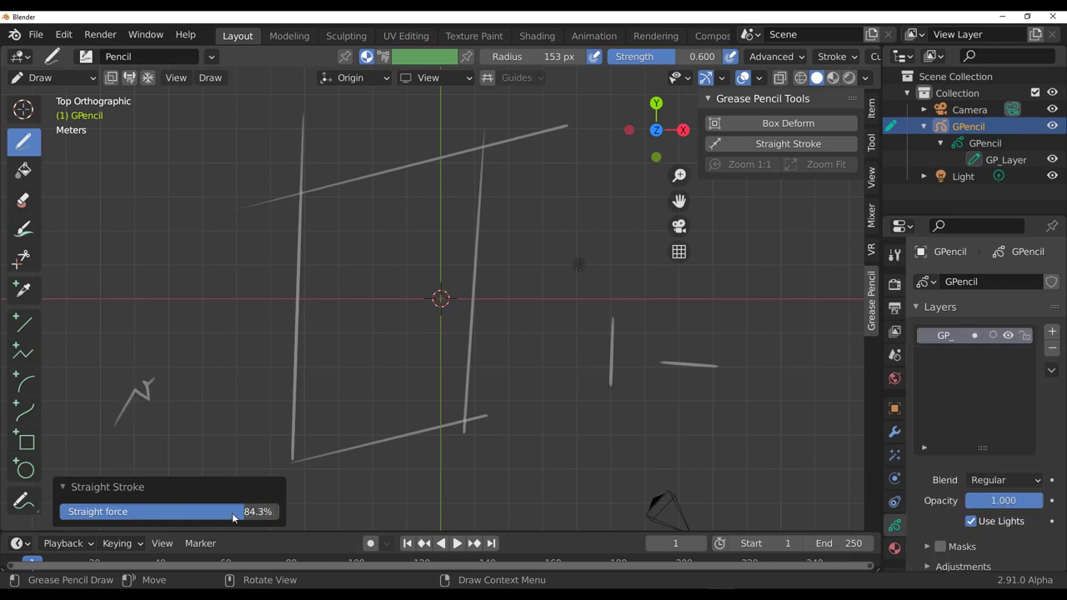
mouse_move(157, 512)
left_mouse_down()
mouse_move(63, 514)
mouse_move(156, 513)
mouse_move(39, 498)
mouse_move(233, 512)
mouse_move(65, 512)
mouse_move(134, 512)
mouse_move(75, 512)
mouse_move(81, 506)
left_mouse_up()
mouse_move(167, 520)
left_mouse_down()
mouse_move(62, 522)
mouse_move(250, 515)
mouse_move(125, 516)
mouse_move(138, 516)
mouse_move(146, 498)
left_mouse_up()
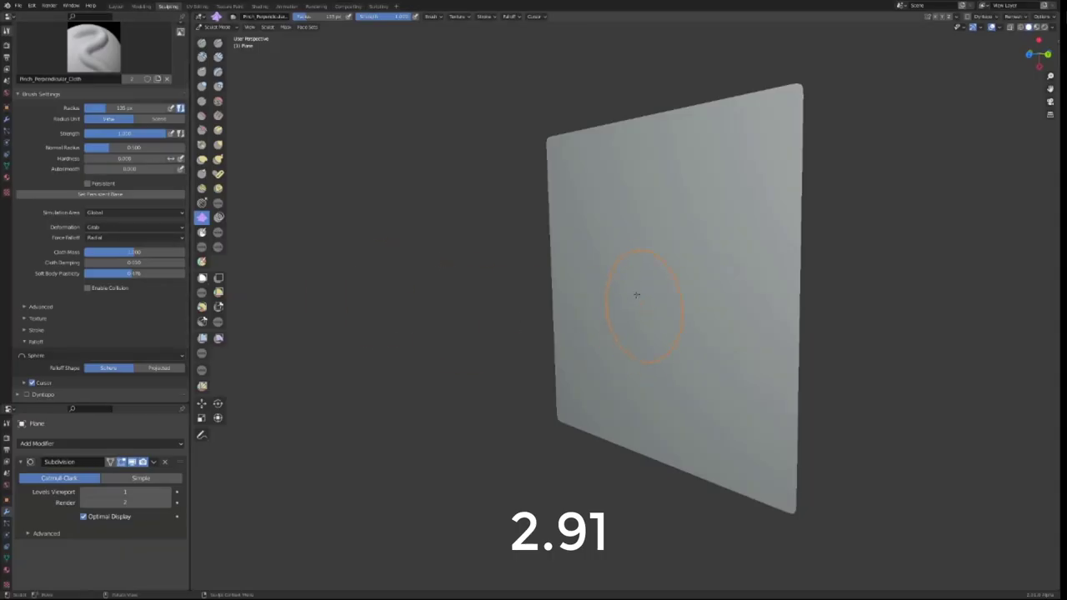
Step: Pull the plane's middle outward using the Cloth brush's Grab deformation, tug the folds around, and undo the pull
mouse_move(648, 282)
left_mouse_down()
mouse_move(621, 300)
mouse_move(563, 293)
mouse_move(380, 337)
mouse_move(381, 322)
left_mouse_up()
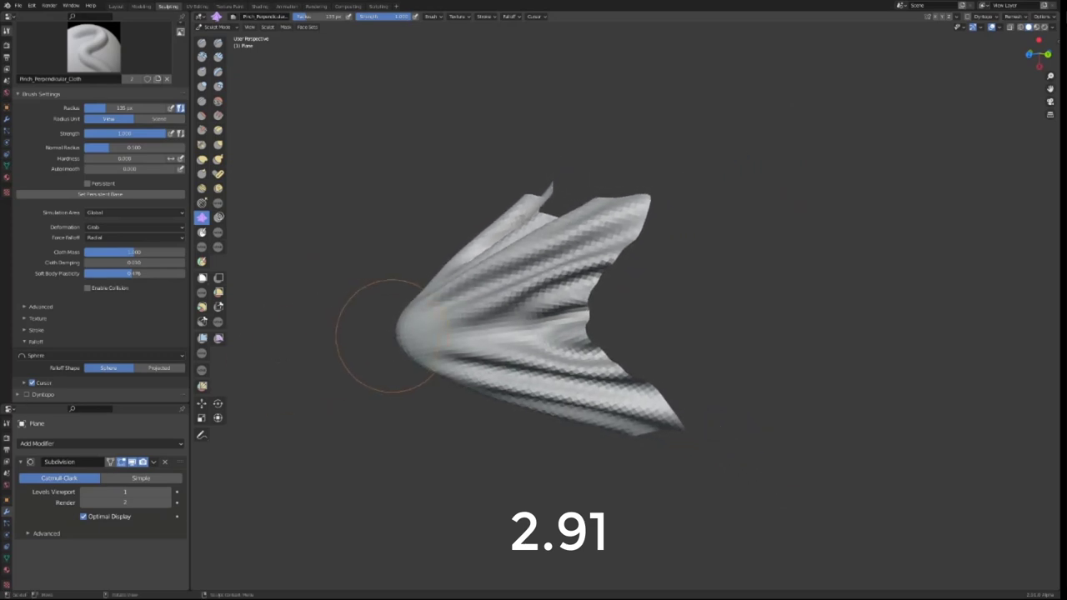
mouse_move(505, 321)
left_mouse_down()
mouse_move(390, 357)
mouse_move(430, 340)
mouse_move(400, 501)
mouse_move(334, 251)
mouse_move(367, 183)
mouse_move(358, 409)
mouse_move(565, 258)
mouse_move(625, 358)
mouse_move(655, 218)
mouse_move(533, 217)
mouse_move(464, 280)
mouse_move(583, 204)
mouse_move(714, 482)
mouse_move(468, 317)
mouse_move(605, 335)
mouse_move(683, 301)
mouse_move(788, 287)
mouse_move(488, 326)
left_mouse_up()
left_click_drag(447, 405, 433, 316)
key("ctrl+z")
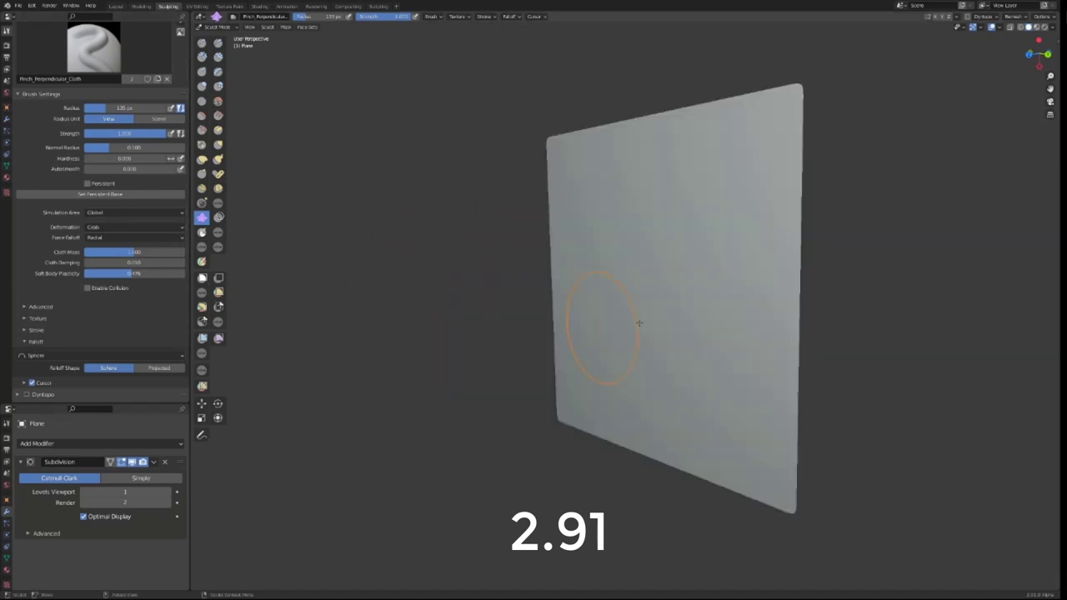
Step: Pull the plane's middle outward again with the cloth Grab brush and crumple its far upper corner into folds
mouse_move(637, 290)
left_mouse_down()
mouse_move(567, 297)
mouse_move(434, 350)
mouse_move(363, 342)
mouse_move(392, 329)
mouse_move(381, 334)
left_mouse_up()
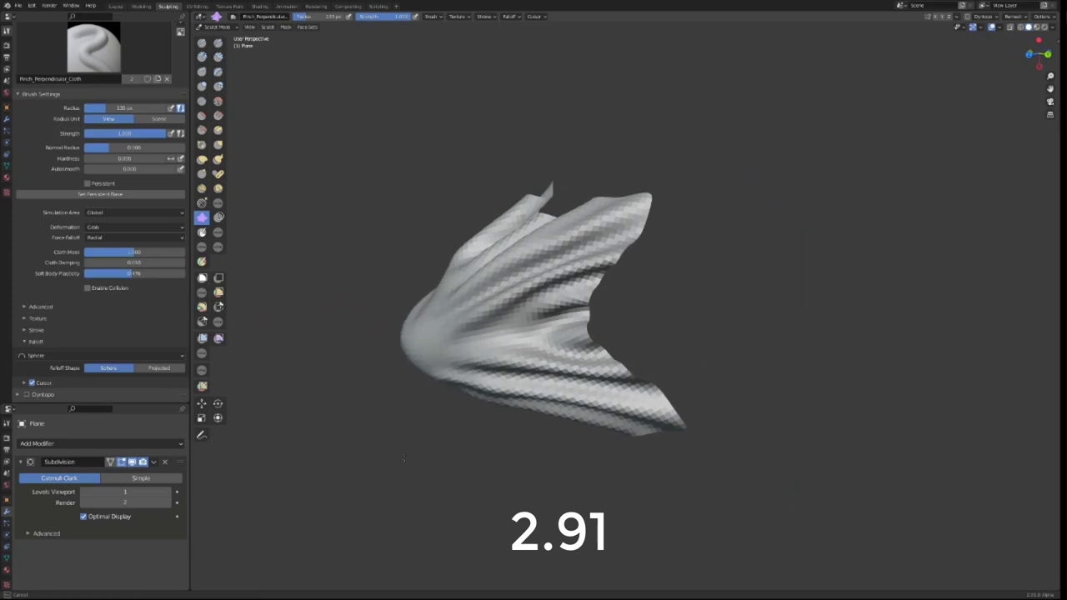
left_click_drag(361, 439, 361, 438)
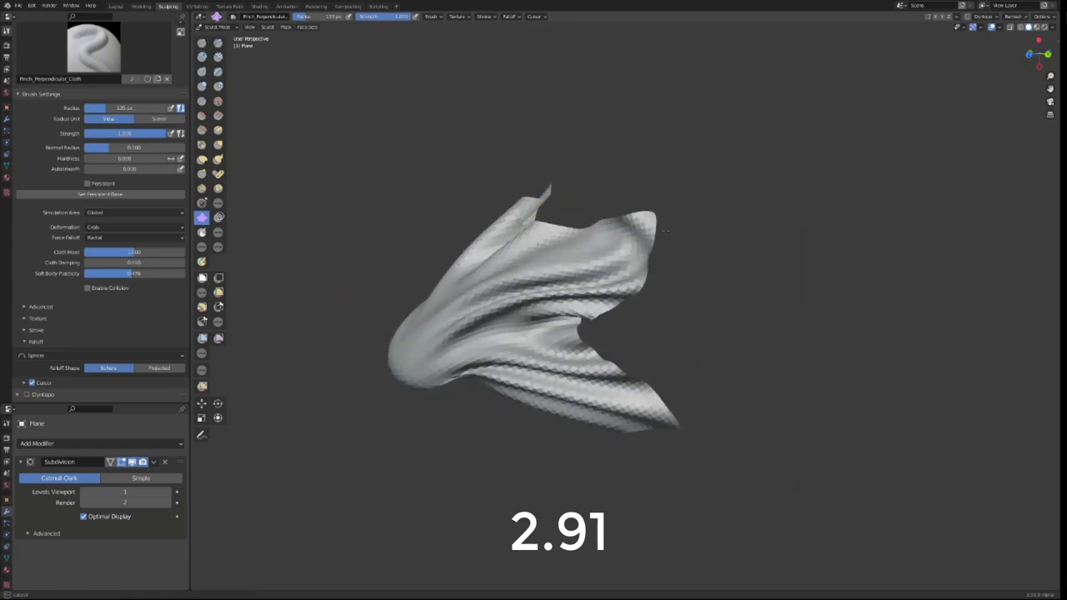
mouse_move(635, 197)
left_mouse_down()
mouse_move(564, 238)
mouse_move(576, 326)
mouse_move(680, 450)
left_mouse_up()
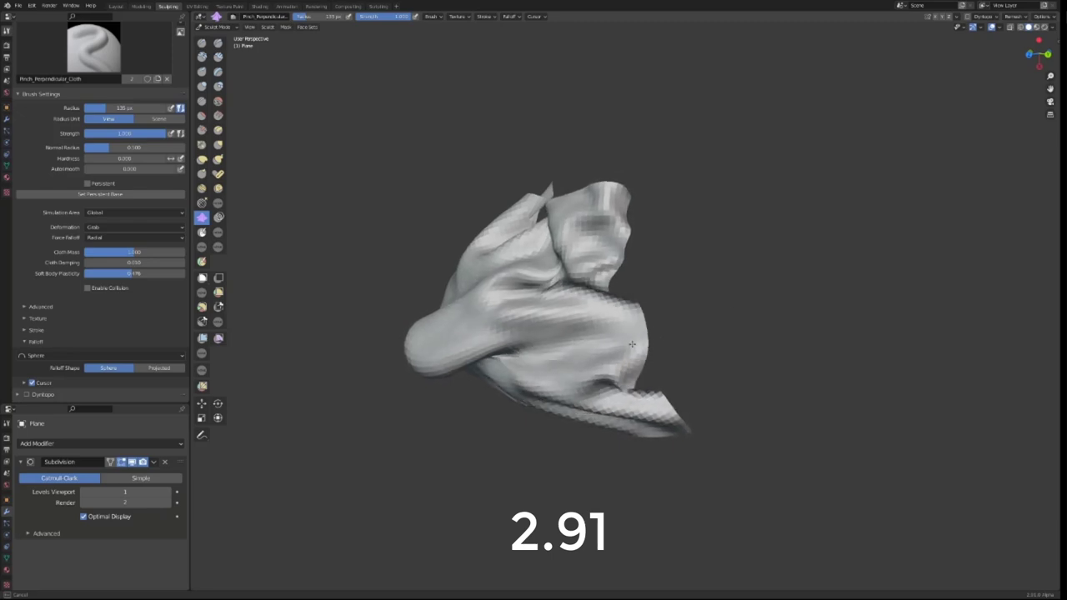
mouse_move(631, 344)
left_mouse_down()
mouse_move(464, 345)
mouse_move(465, 242)
mouse_move(433, 245)
left_mouse_up()
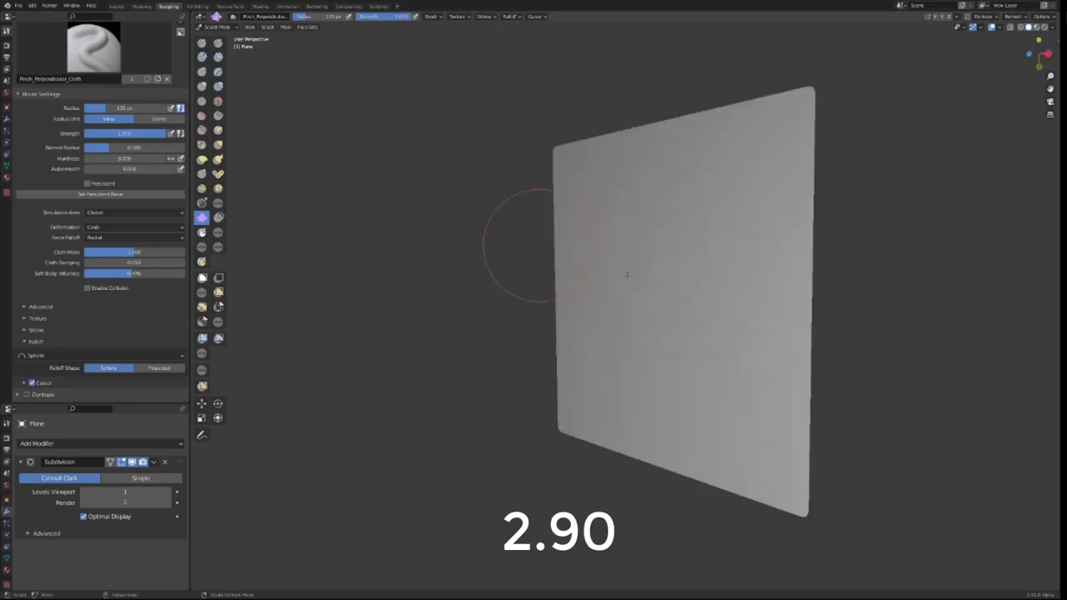
Step: Switch to Blender 2.90 and pull the plane's middle outward and around with the same cloth Grab brush
mouse_move(656, 289)
left_mouse_down()
mouse_move(392, 358)
mouse_move(667, 300)
mouse_move(452, 338)
mouse_move(550, 446)
mouse_move(690, 286)
mouse_move(333, 310)
mouse_move(496, 229)
mouse_move(504, 412)
mouse_move(297, 334)
mouse_move(325, 305)
mouse_move(488, 281)
mouse_move(383, 342)
mouse_move(443, 297)
left_mouse_up()
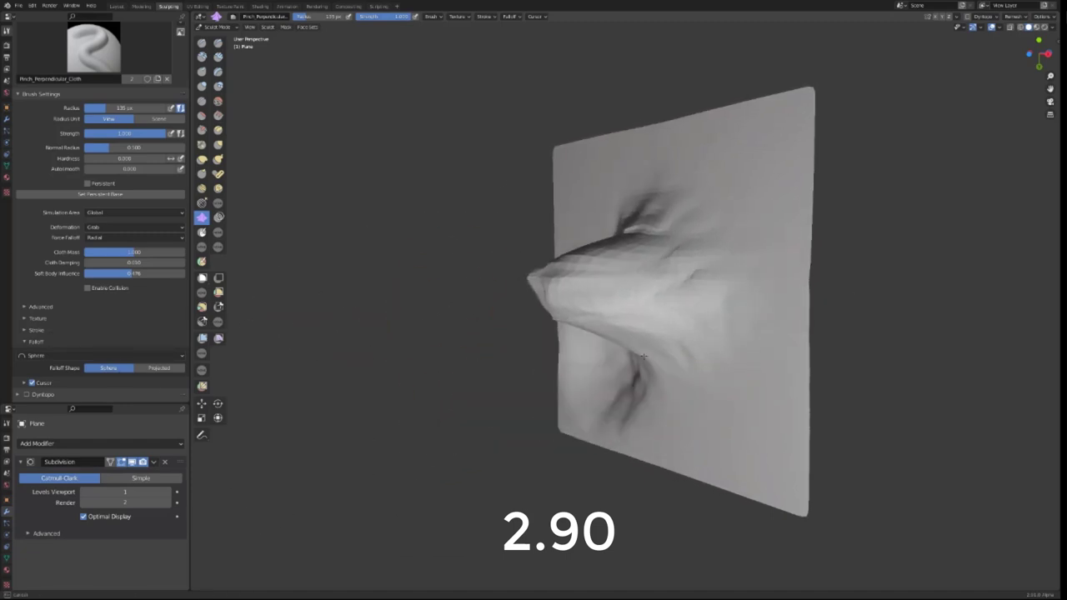
left_click_drag(575, 358, 386, 427)
mouse_move(529, 379)
left_mouse_down()
mouse_move(734, 333)
mouse_move(737, 350)
left_mouse_up()
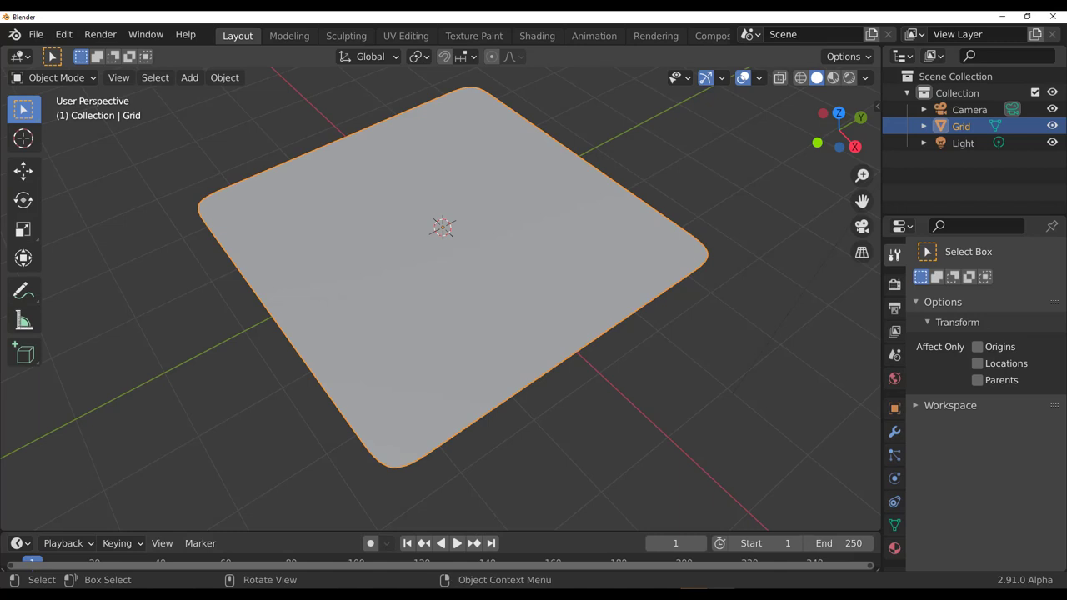
Step: Back in Blender 2.91, put the grid object into Sculpt Mode and locate the Cloth brush among the tools
left_click(87, 75)
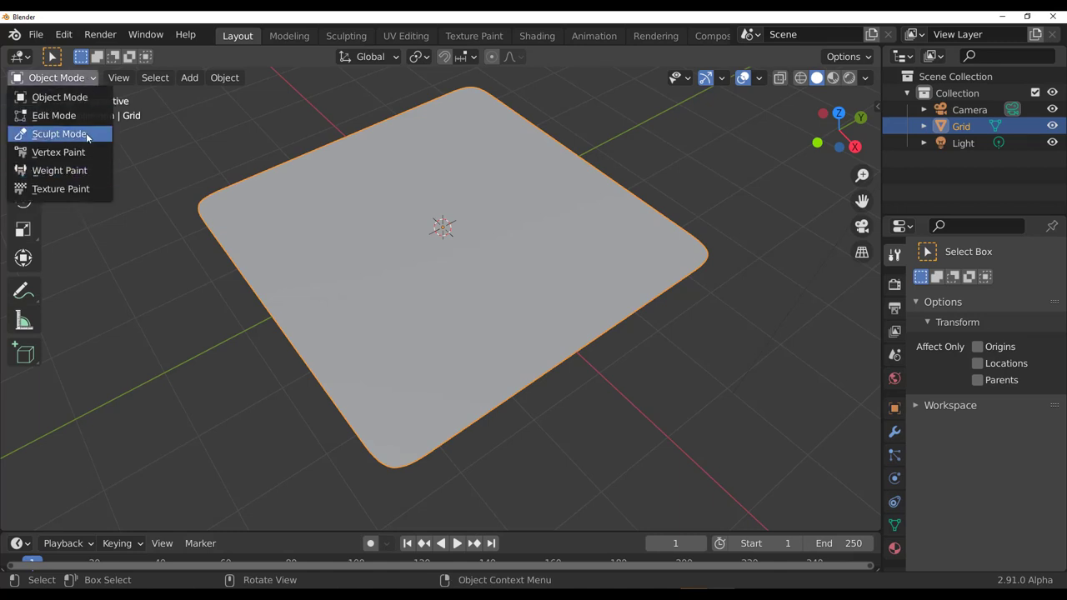
left_click(37, 134)
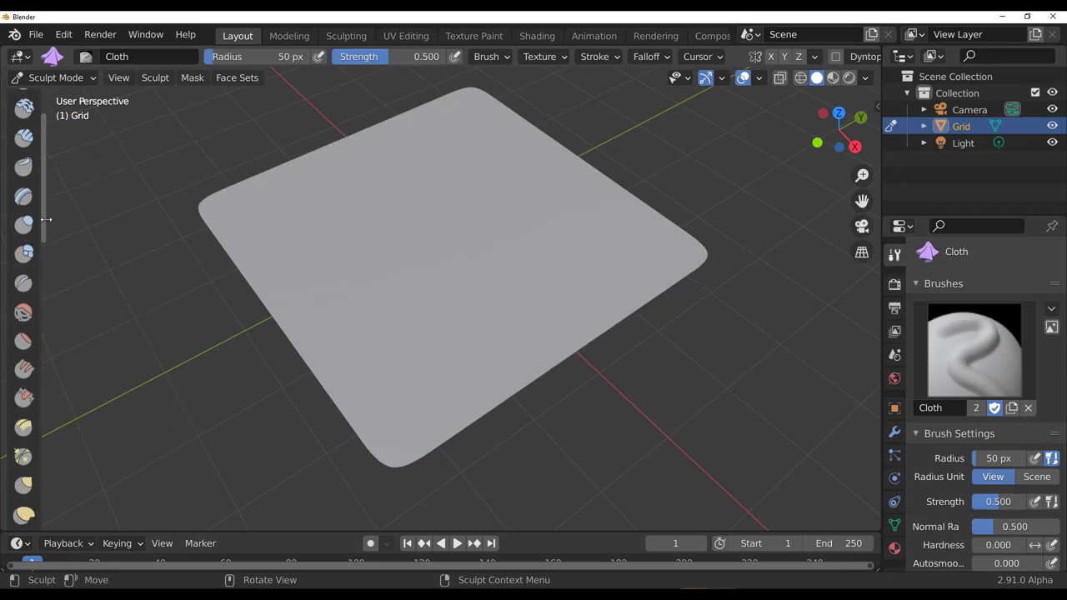
scroll(46, 265, "down", 5)
scroll(46, 265, "down", 10)
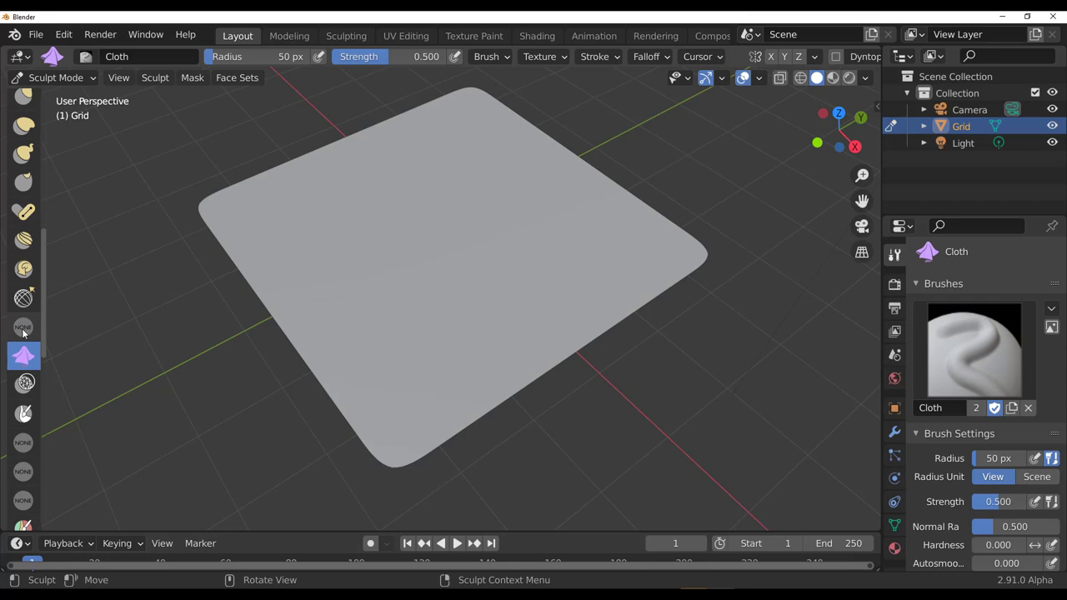
Step: Enlarge the Boundary brush's radius to 171 px, bend the grid's near edge with it, and undo the bend
left_click(24, 327)
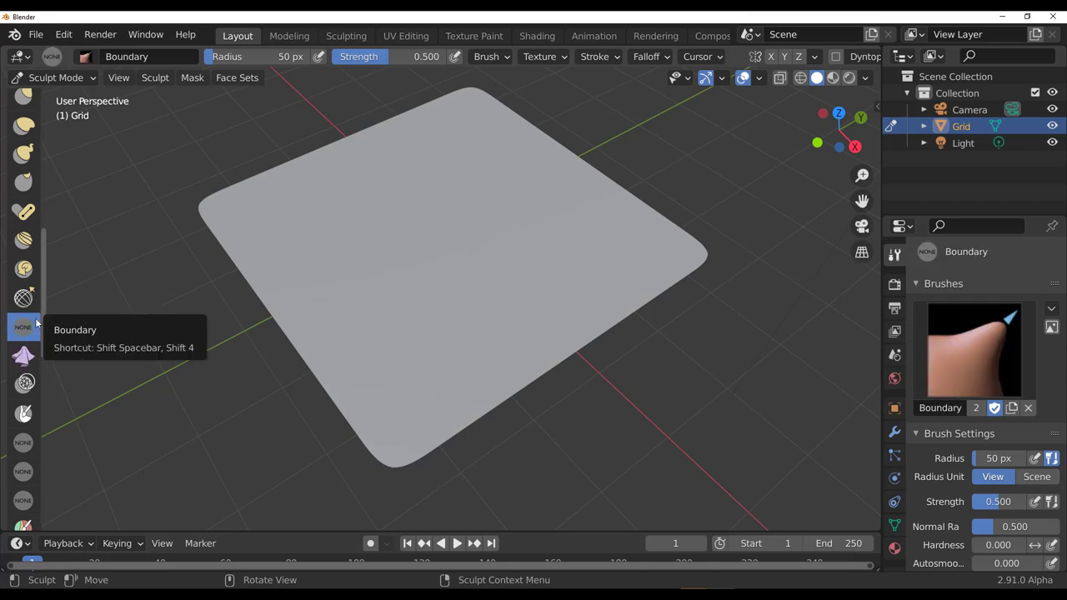
middle_click_drag(623, 337, 691, 338)
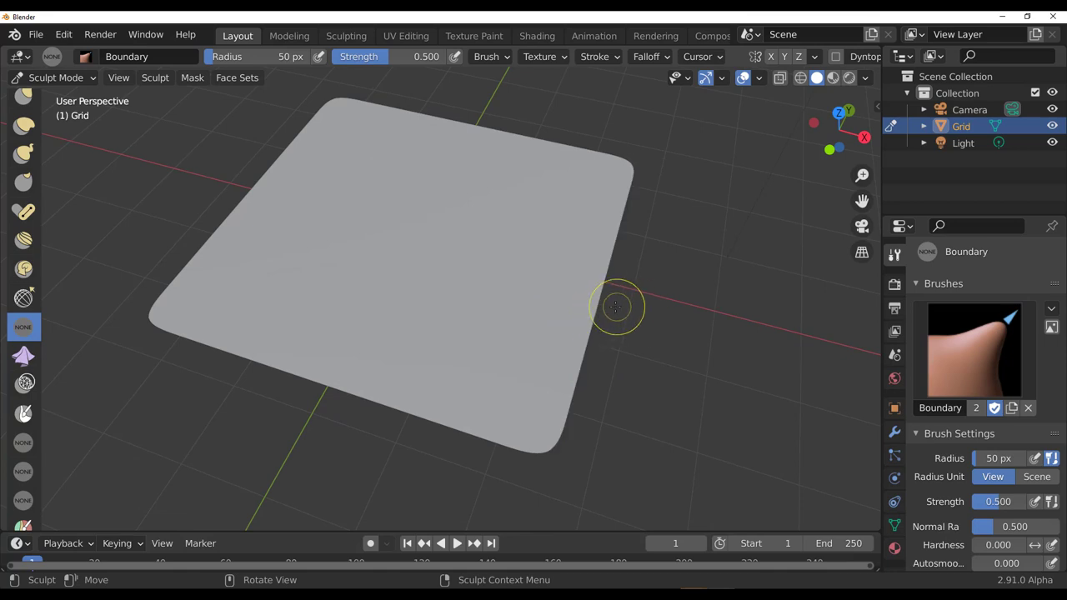
key("f")
left_click(704, 302)
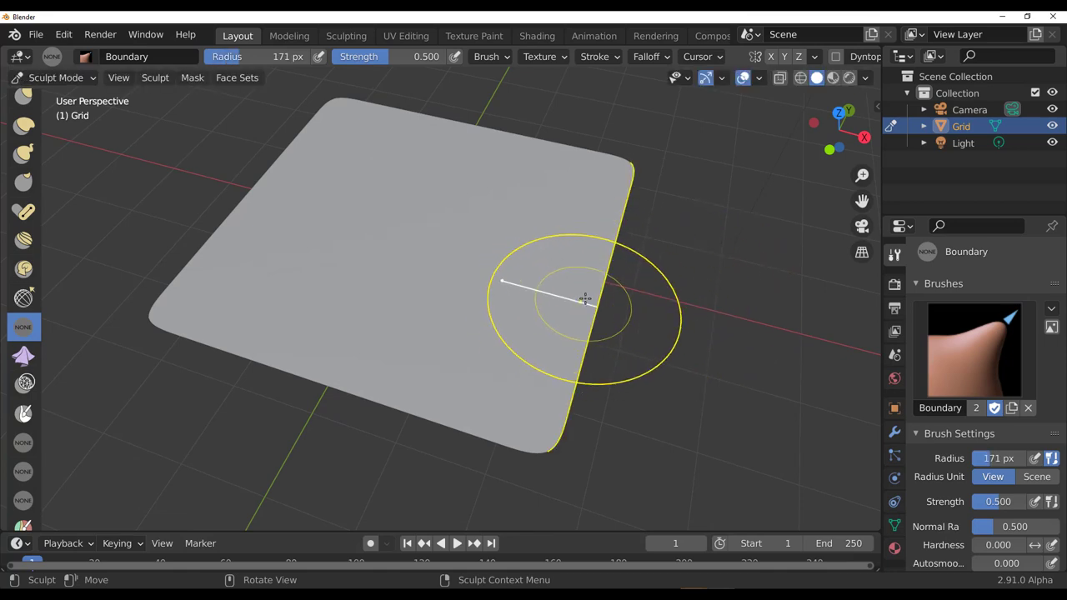
mouse_move(581, 298)
left_mouse_down()
mouse_move(511, 230)
mouse_move(575, 283)
mouse_move(617, 296)
mouse_move(581, 297)
mouse_move(534, 250)
mouse_move(654, 337)
mouse_move(624, 322)
left_mouse_up()
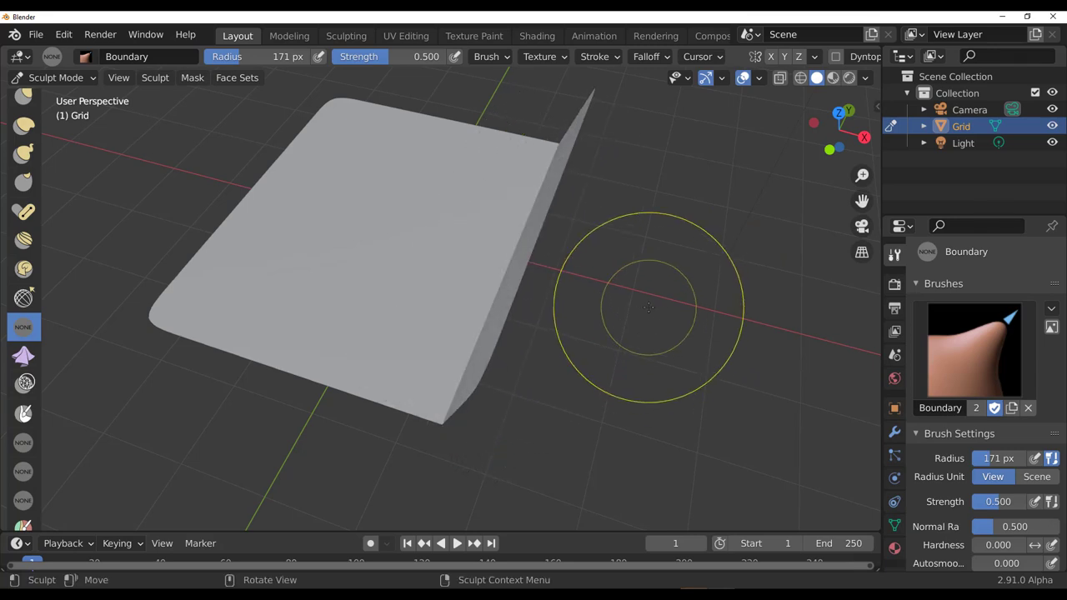
key("ctrl+z")
Step: Set the Boundary brush's deformation target to Cloth Simulation and bend the same edge of the grid upward
scroll(923, 472, "down", 8)
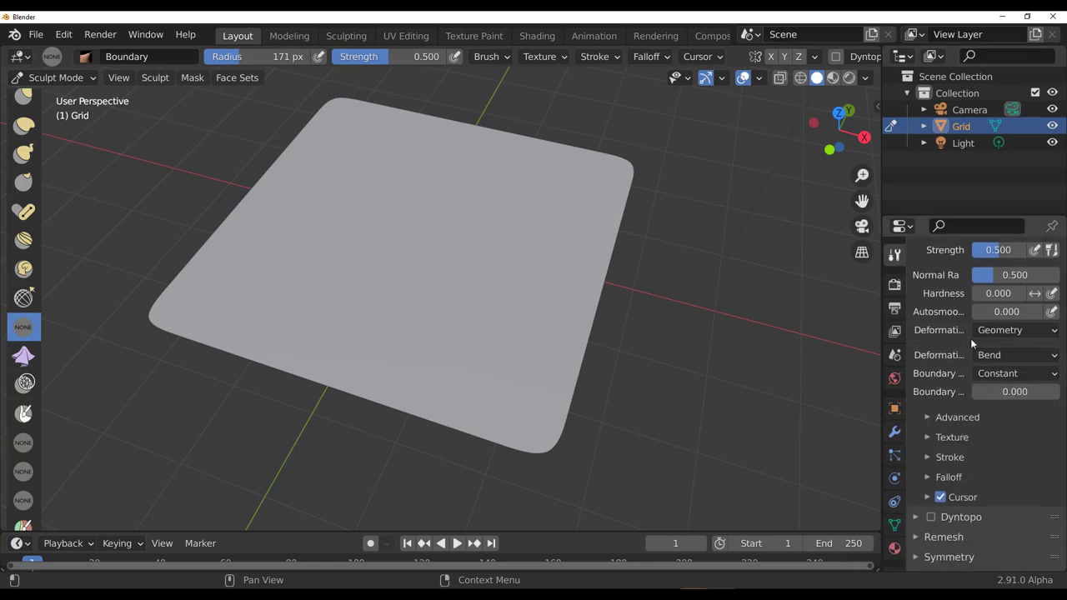
left_click(1009, 331)
left_click(975, 369)
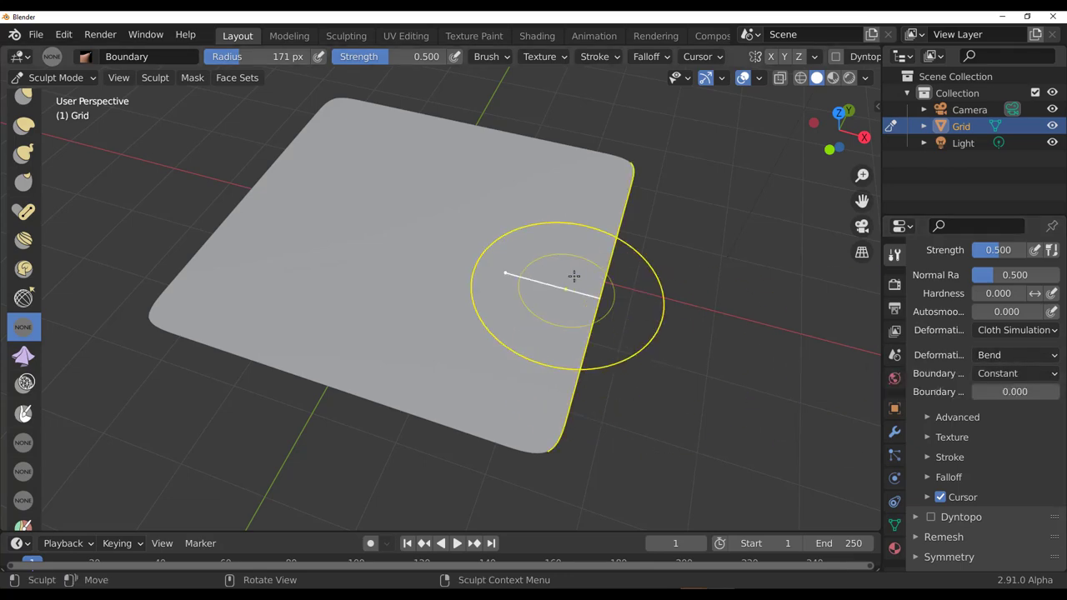
mouse_move(593, 298)
left_mouse_down()
mouse_move(556, 295)
mouse_move(554, 275)
mouse_move(547, 300)
mouse_move(528, 291)
mouse_move(627, 295)
mouse_move(617, 275)
mouse_move(639, 252)
left_mouse_up()
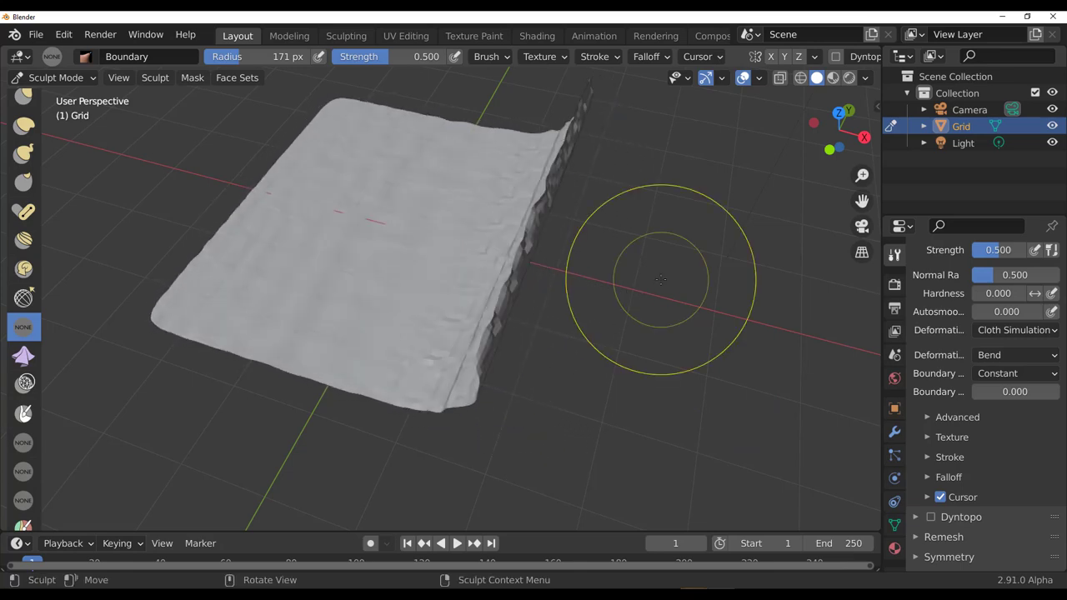
Step: Set the Boundary brush's deformation to Twist and twist two opposite edges of the cloth
left_click(1008, 357)
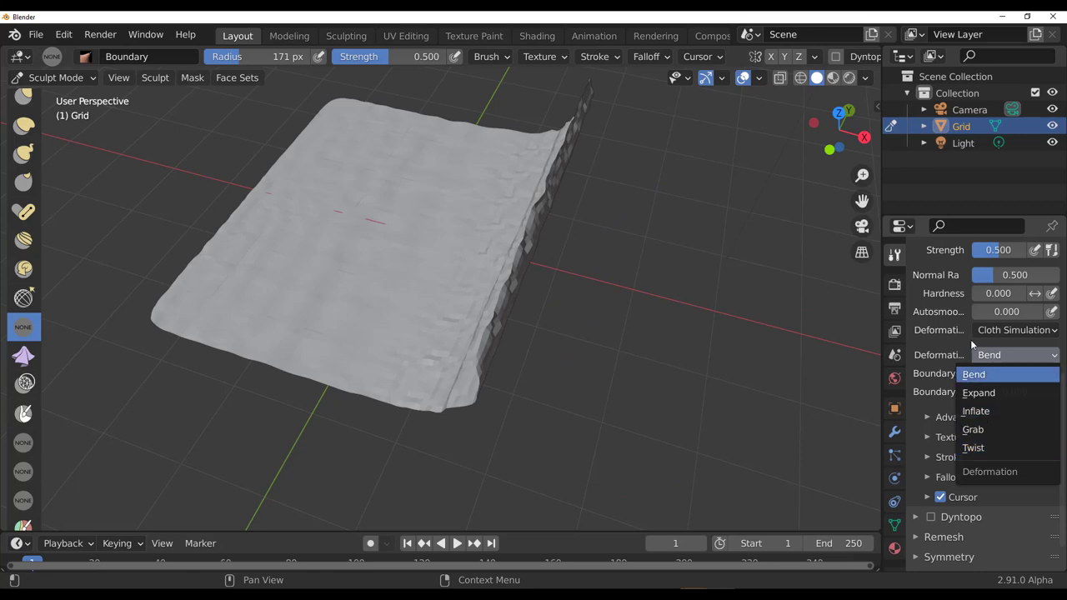
left_click(985, 450)
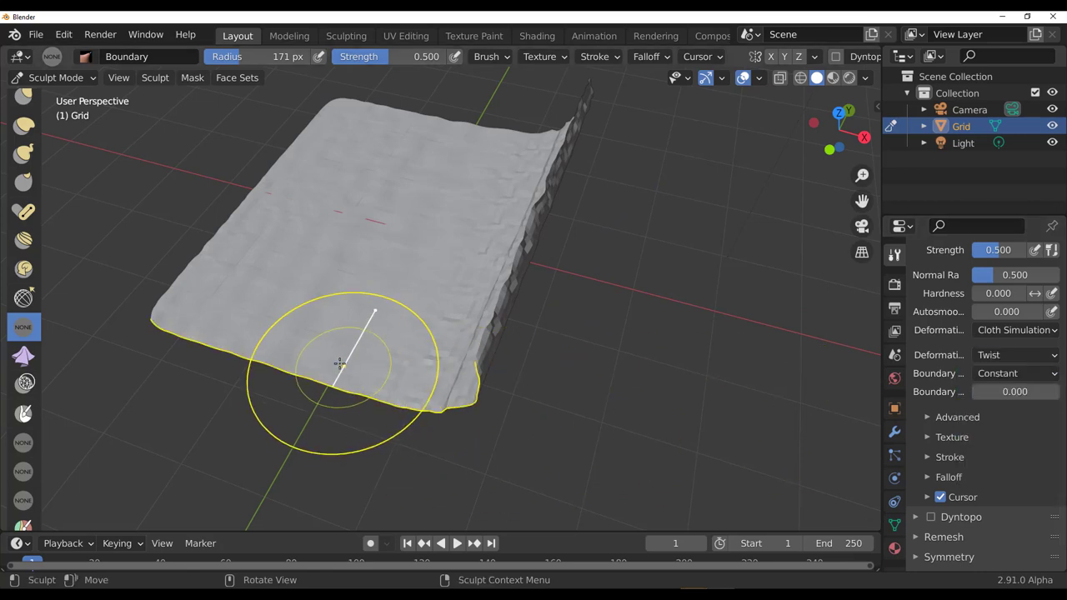
mouse_move(341, 357)
left_mouse_down()
mouse_move(352, 326)
mouse_move(369, 337)
mouse_move(379, 321)
mouse_move(387, 281)
mouse_move(453, 405)
left_mouse_up()
mouse_move(452, 405)
middle_mouse_down()
mouse_move(647, 367)
mouse_move(672, 381)
middle_mouse_up()
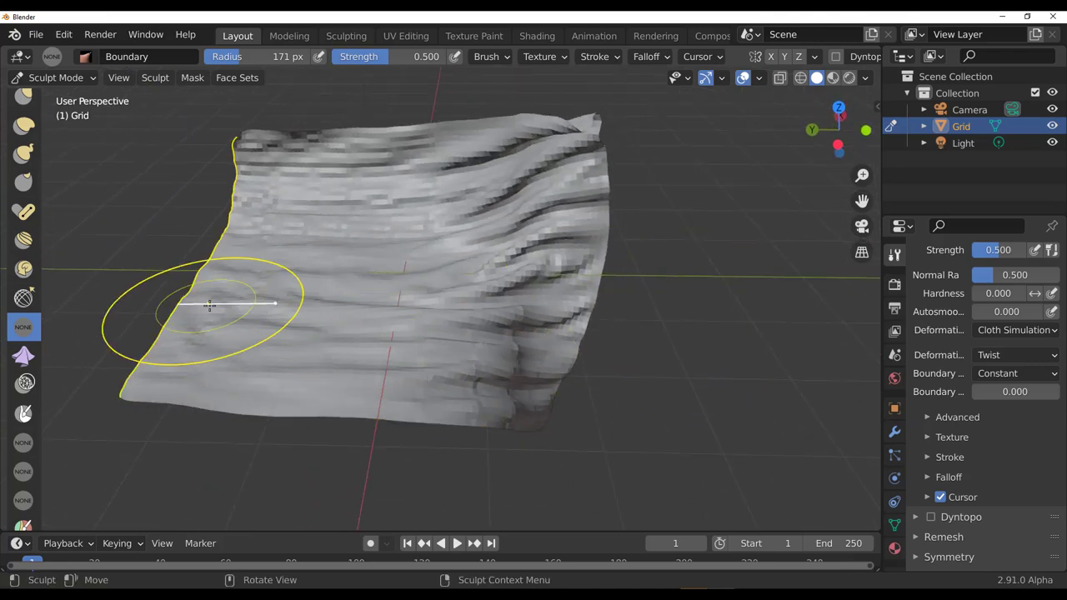
mouse_move(202, 309)
left_mouse_down()
mouse_move(297, 340)
mouse_move(377, 333)
mouse_move(500, 250)
left_mouse_up()
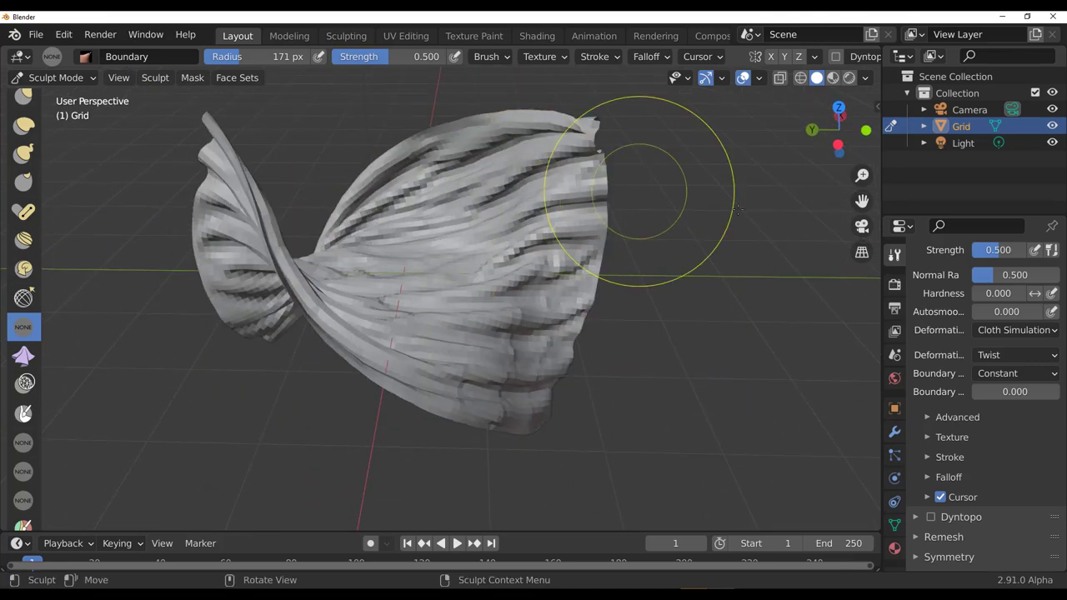
mouse_move(572, 178)
middle_mouse_down()
mouse_move(547, 260)
mouse_move(575, 275)
middle_mouse_up()
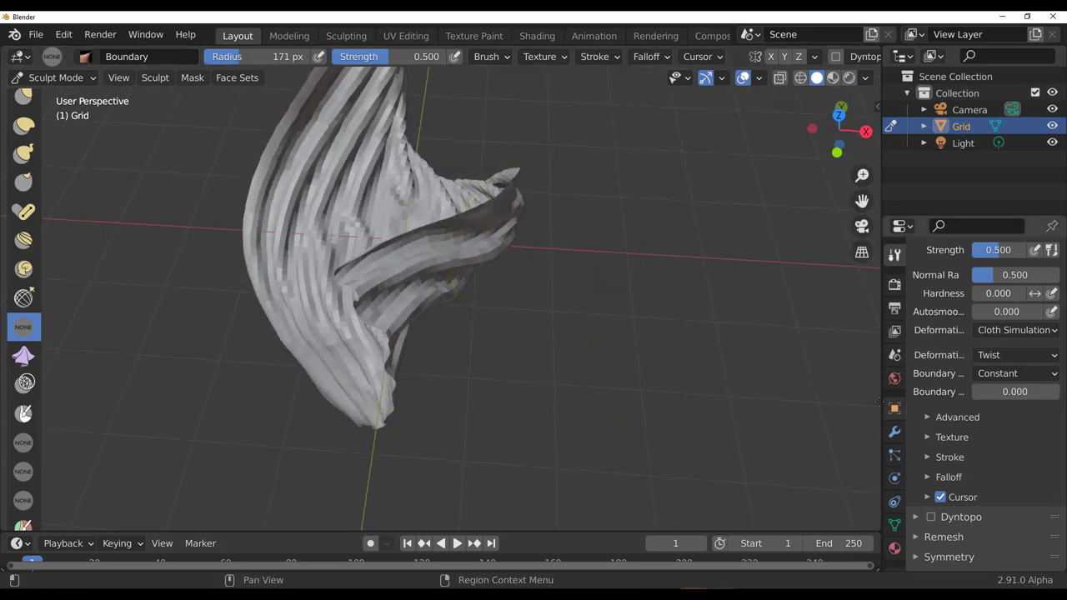
Step: Set the Boundary brush's deformation to Grab and pull the cloth's fanned edge outward
middle_click_drag(786, 398, 1000, 364)
left_click(1000, 365)
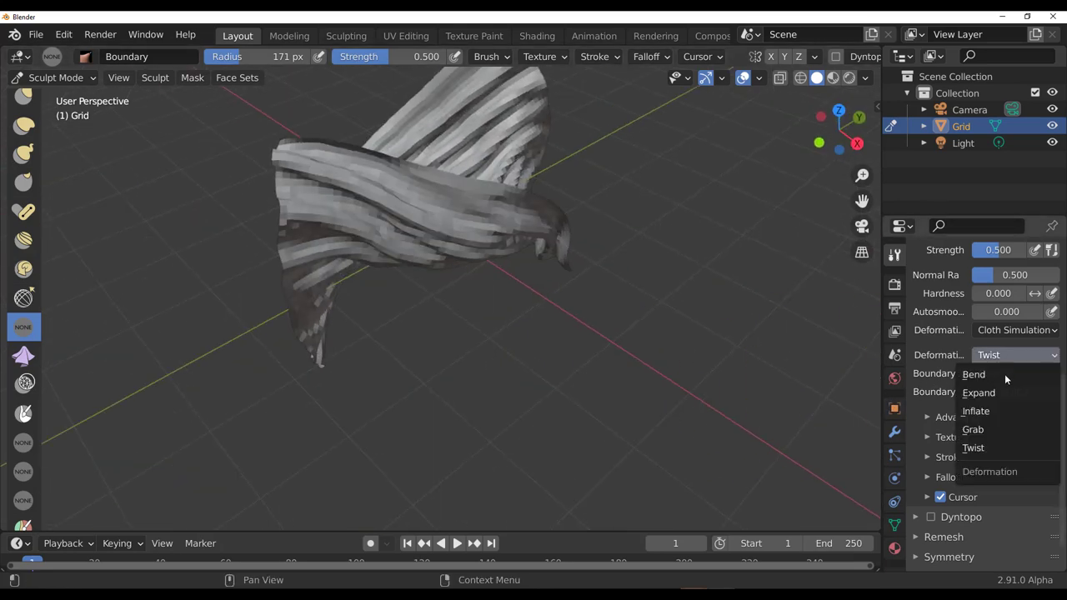
left_click(972, 428)
middle_click_drag(760, 410, 834, 391)
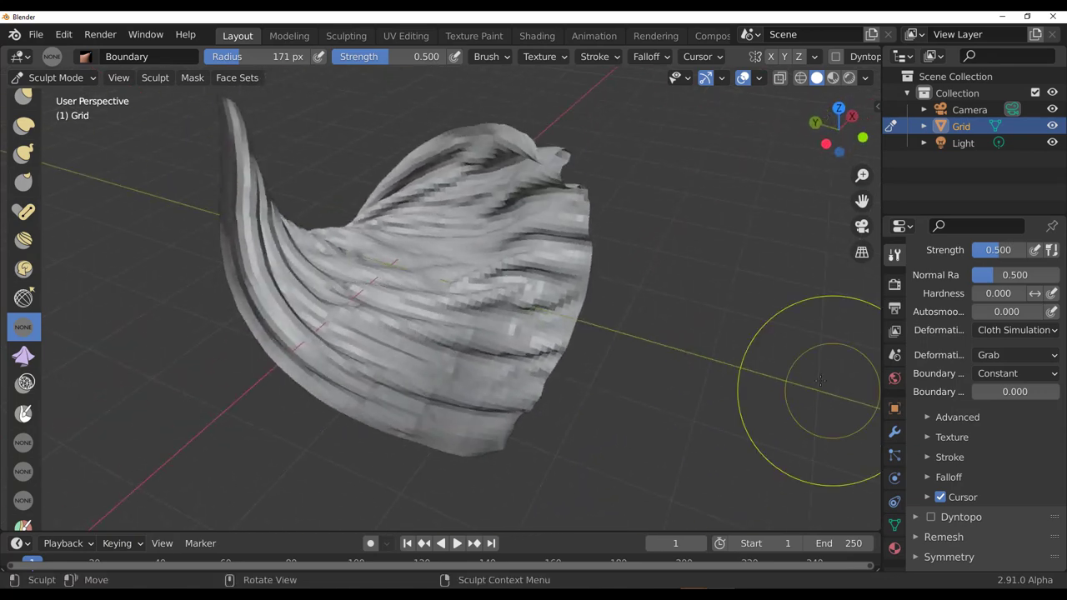
mouse_move(517, 316)
left_mouse_down()
mouse_move(681, 314)
mouse_move(714, 326)
mouse_move(732, 304)
mouse_move(775, 300)
left_mouse_up()
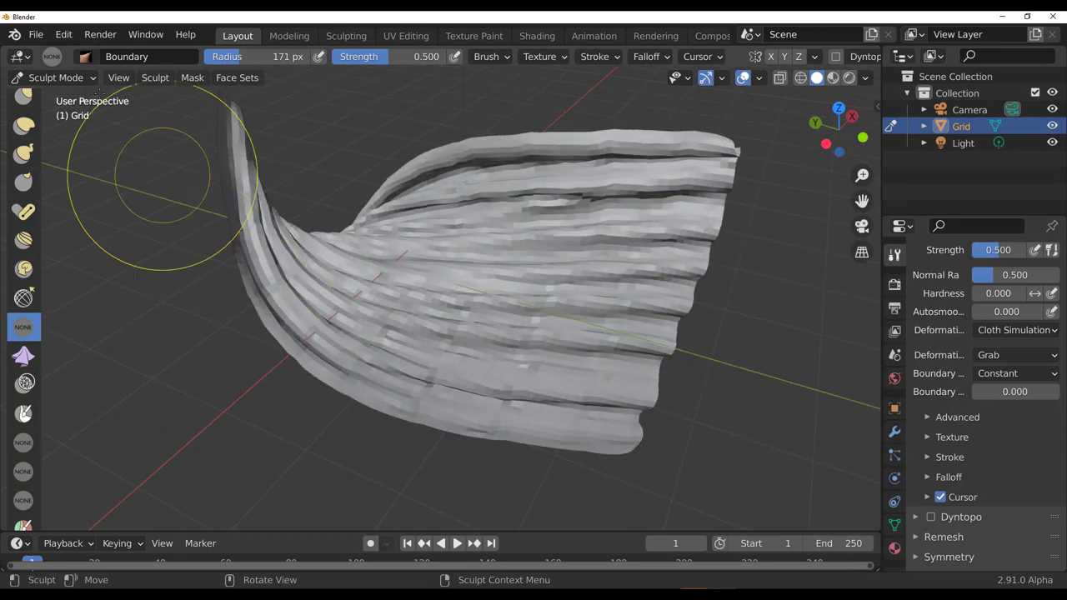
Step: Return the grid to Object Mode and shade it smooth
left_click(54, 77)
left_click(59, 98)
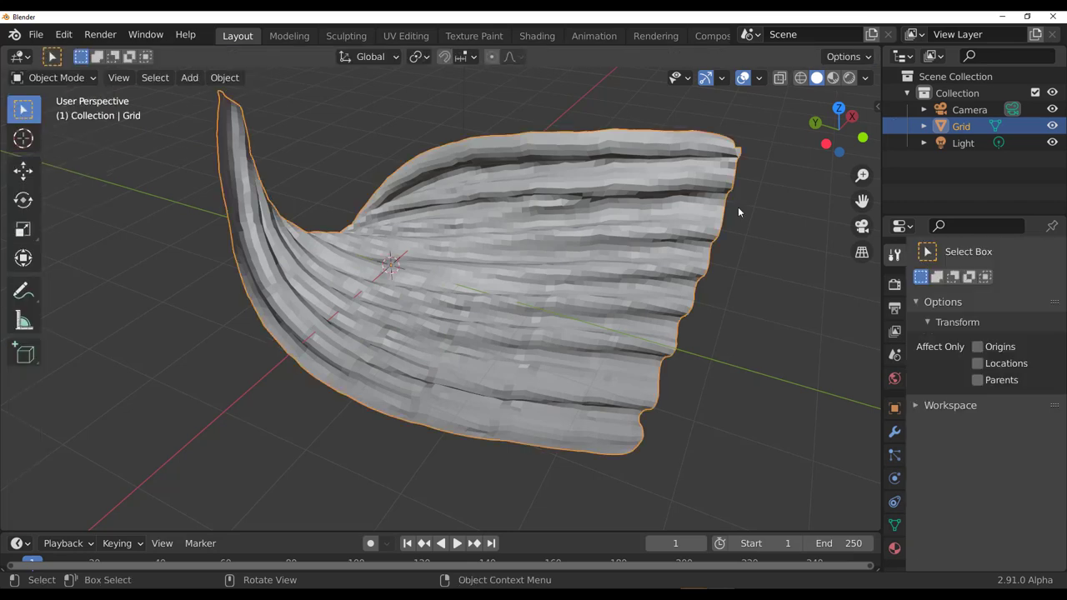
right_click(777, 139)
left_click(775, 136)
middle_click_drag(759, 214, 666, 280)
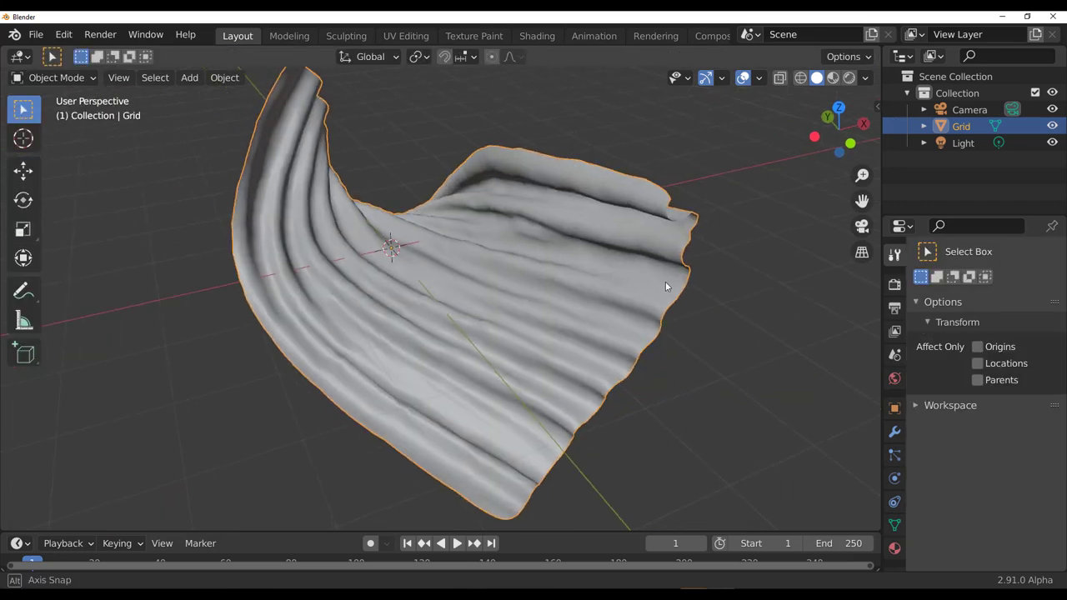
Step: Put the grid back into Sculpt Mode and pull its boundaries from several sides with the Boundary brush to add wrinkles
left_click(87, 78)
left_click(90, 135)
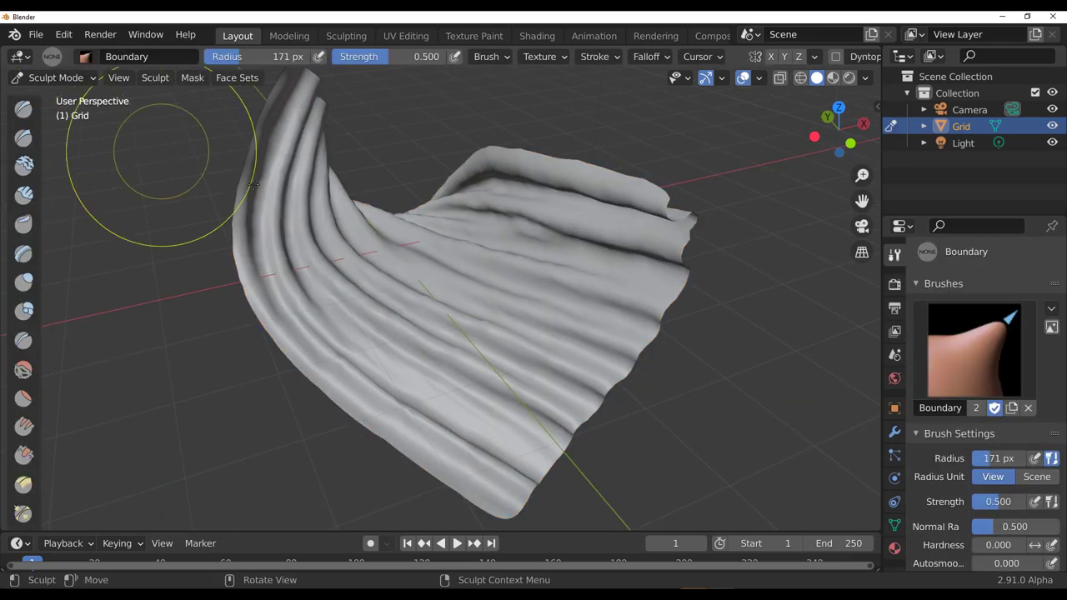
middle_click_drag(253, 184, 891, 375)
mouse_move(607, 310)
left_mouse_down()
mouse_move(552, 292)
mouse_move(672, 250)
left_mouse_up()
mouse_move(672, 250)
middle_mouse_down()
mouse_move(621, 345)
mouse_move(714, 388)
middle_mouse_up()
left_click_drag(584, 179, 515, 261)
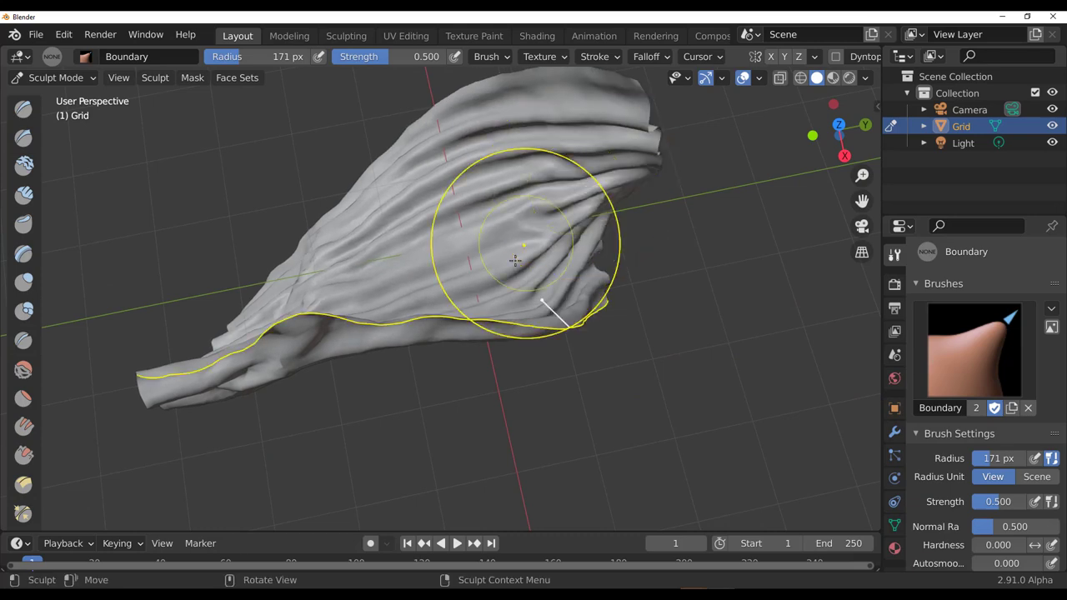
middle_click_drag(515, 261, 488, 175)
left_click_drag(487, 175, 469, 217)
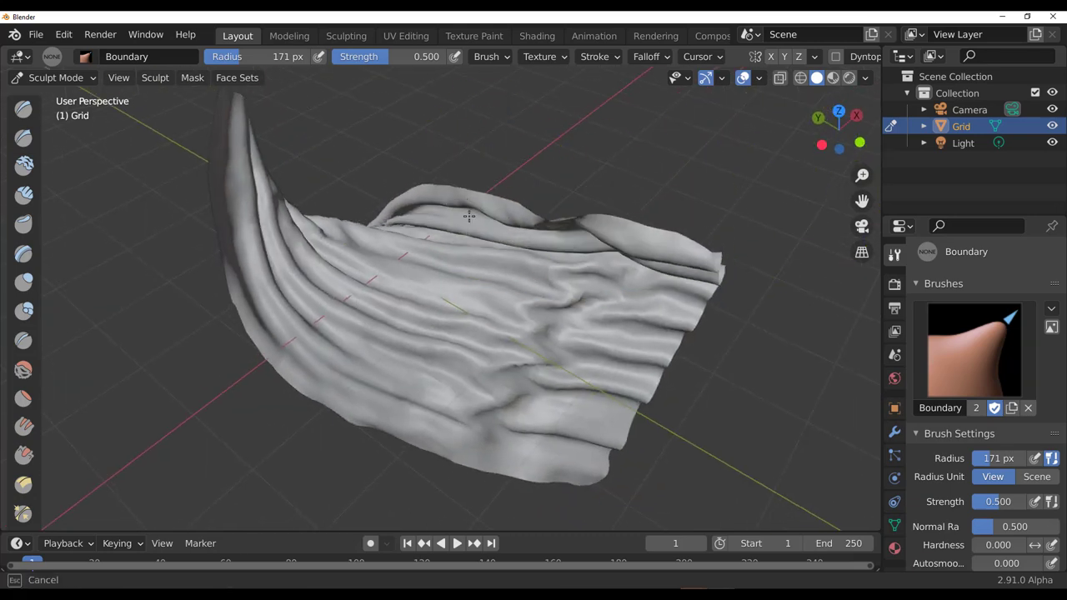
middle_click_drag(469, 217, 385, 351)
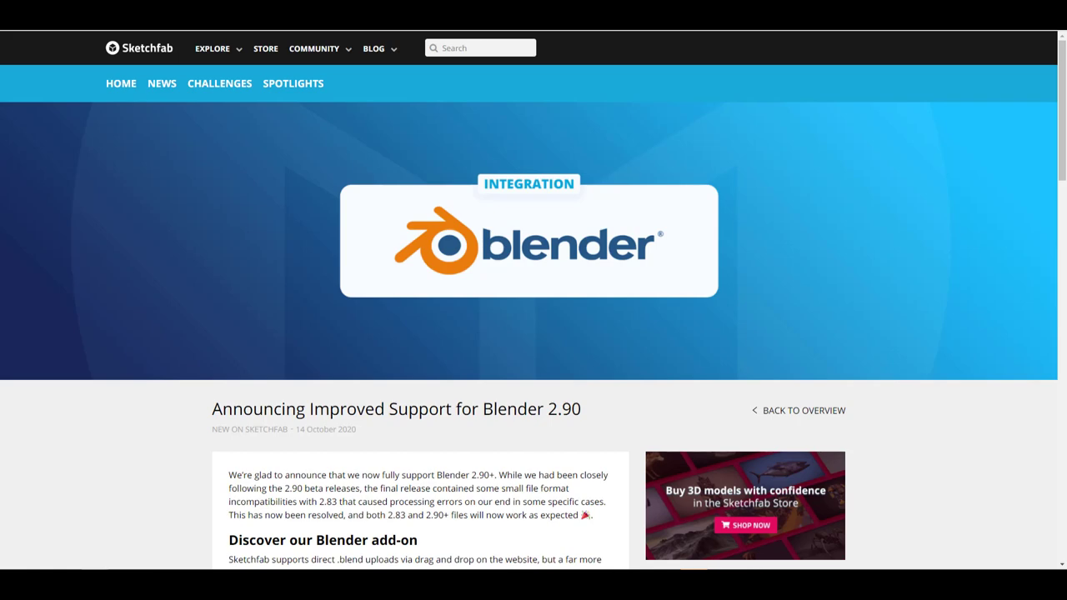
Step: Review Sketchfab's article on improved Blender 2.90 support and the GitHub release page of its Blender add-on 1.2.2
scroll(178, 271, "down", 10)
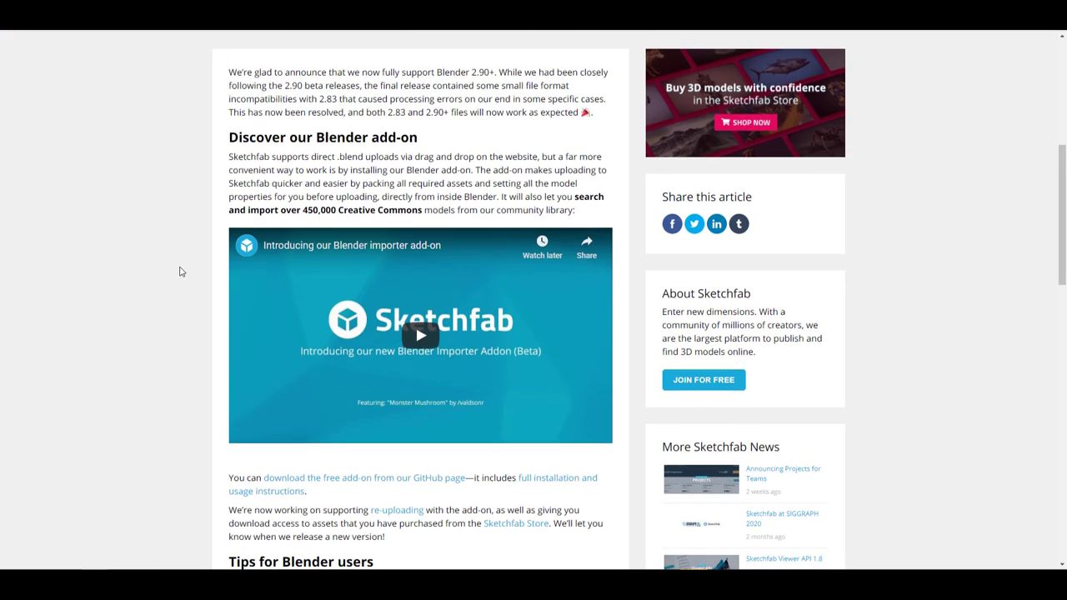
scroll(185, 272, "up", 1)
scroll(185, 272, "up", 1)
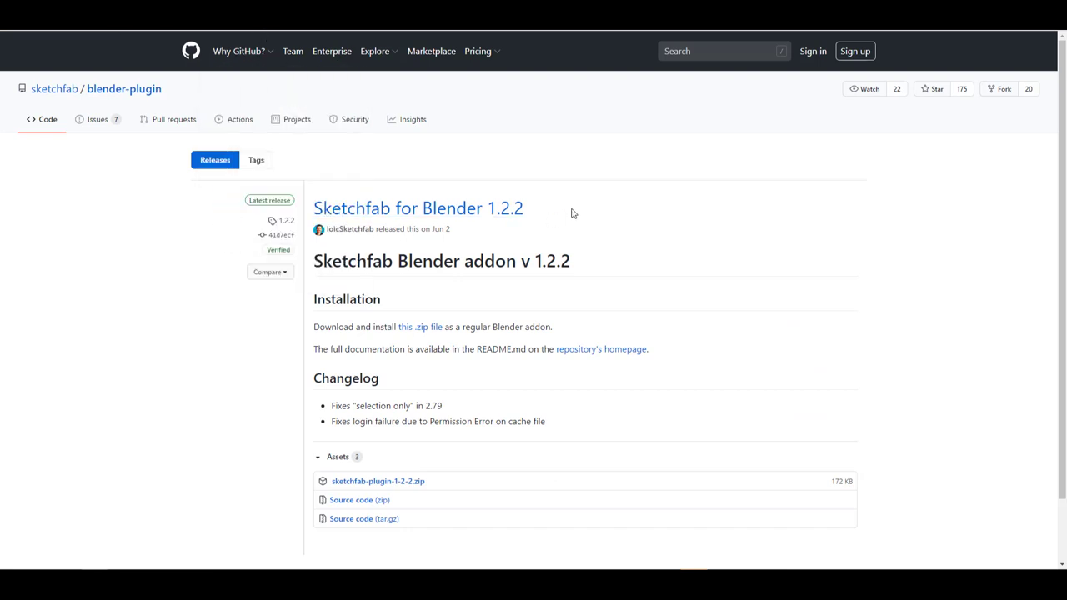
scroll(557, 294, "down", 1)
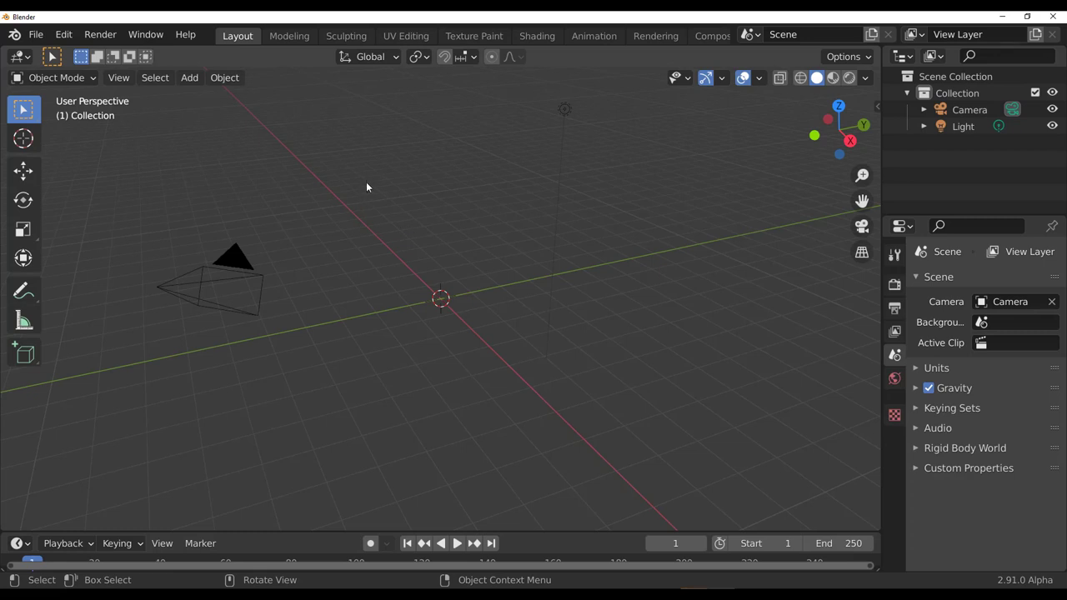
Step: In Blender 2.91, show the Sketchfab add-on in the 3D viewport and activate it
key("n")
left_click(871, 335)
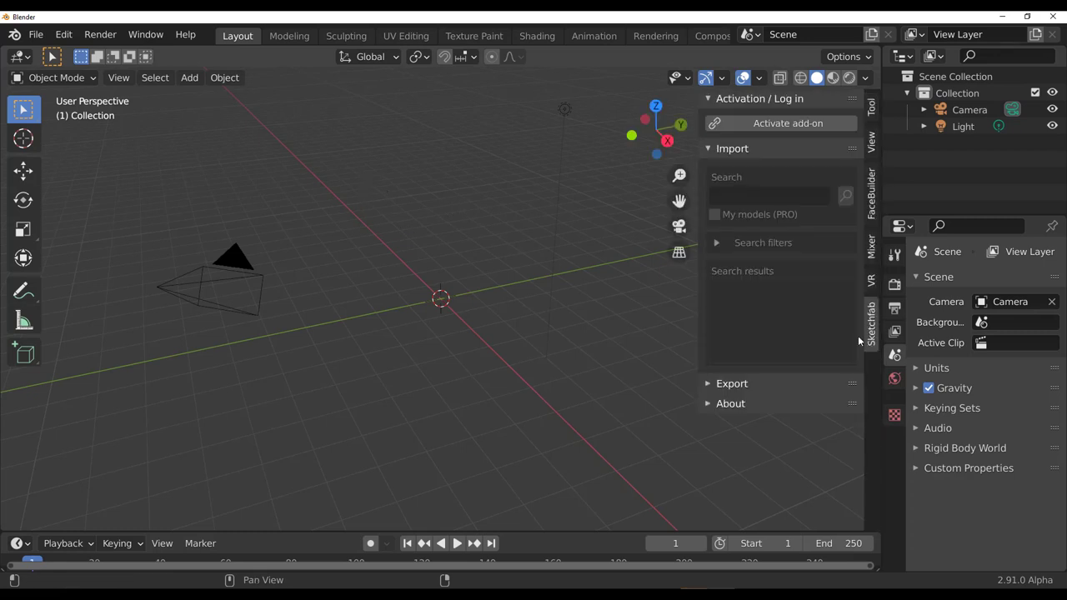
left_click(765, 126)
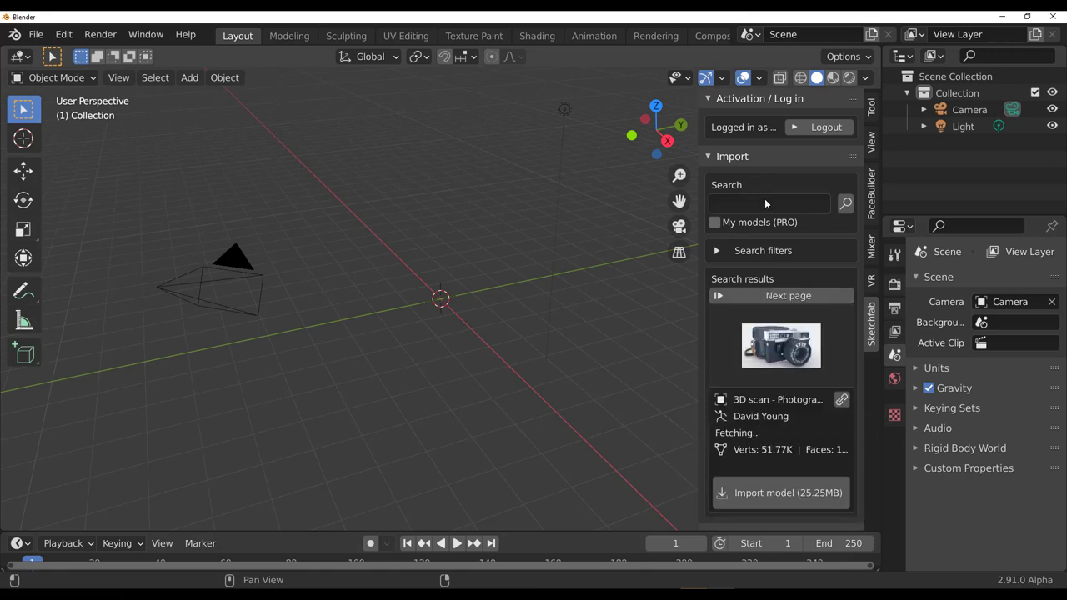
Step: Browse the Sketchfab search results, preview the CyberPunk Laptop, and import the VINTAGE RETRO RADIO model instead
left_click(768, 336)
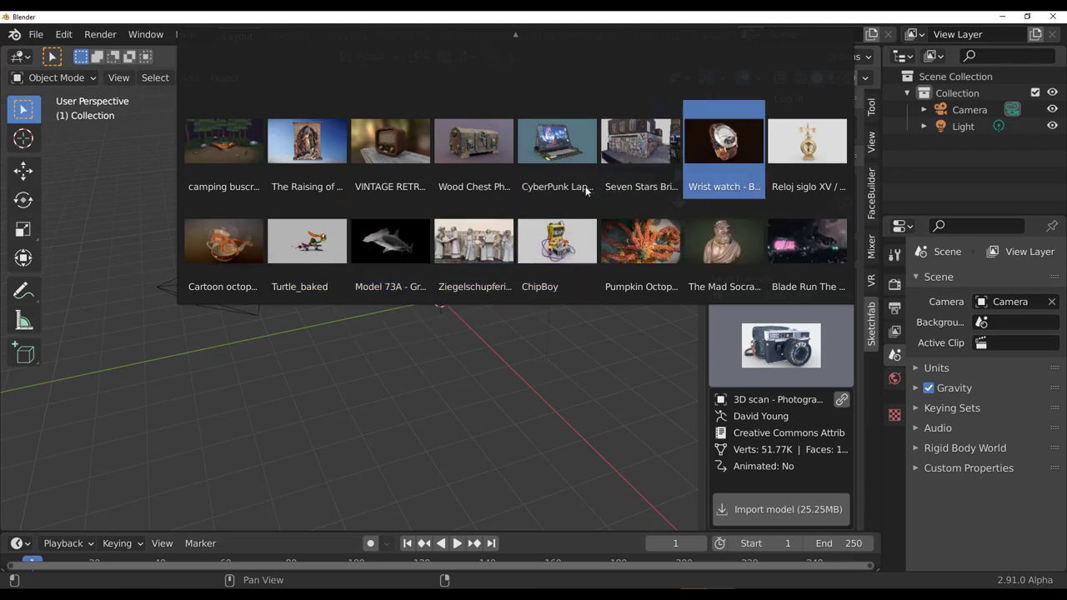
left_click(575, 142)
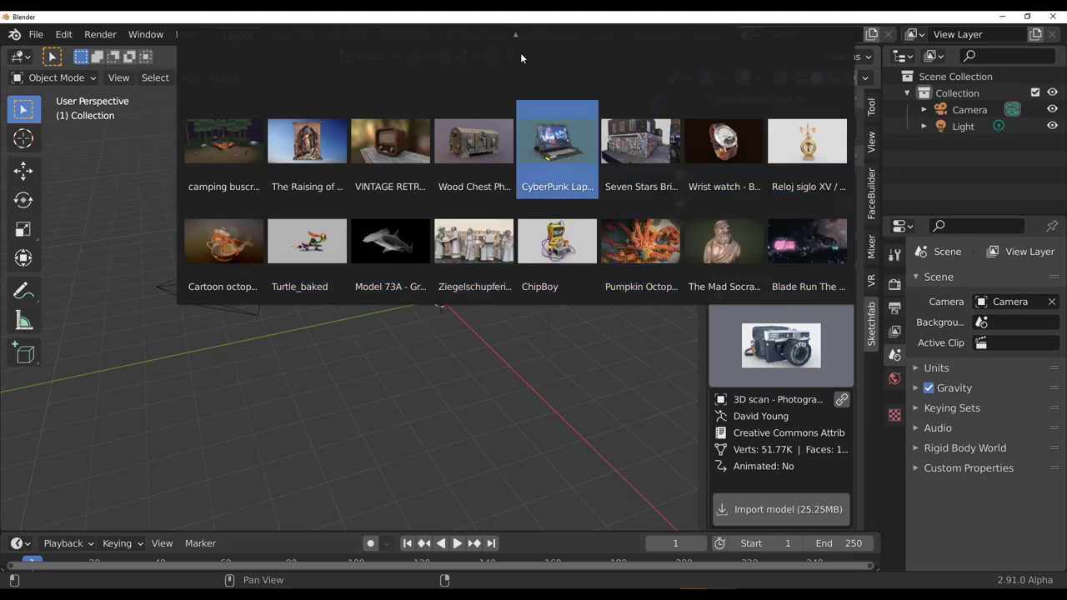
left_click(806, 342)
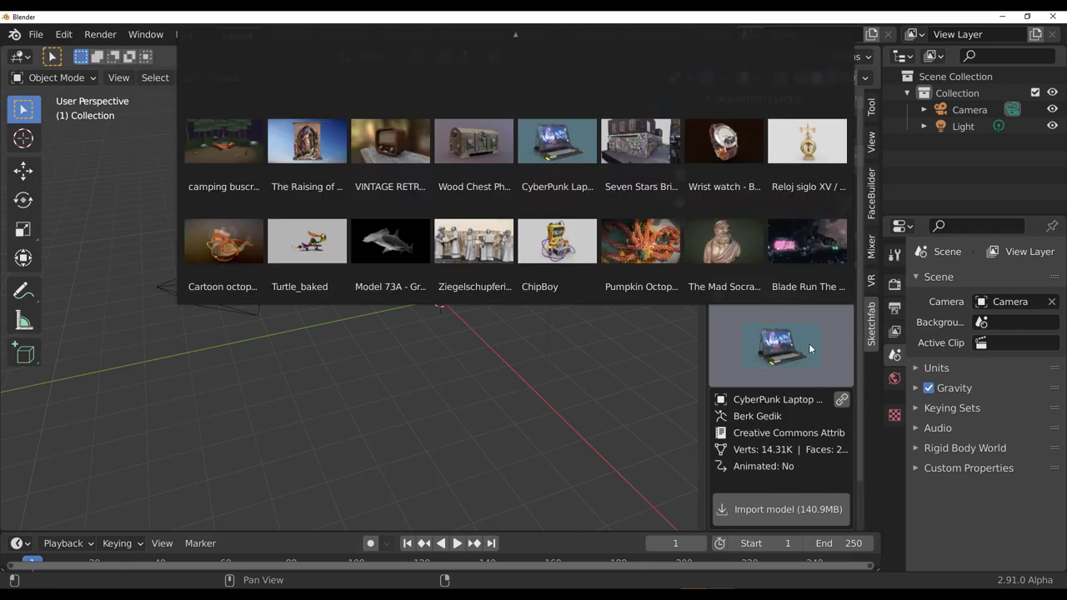
left_click(776, 381)
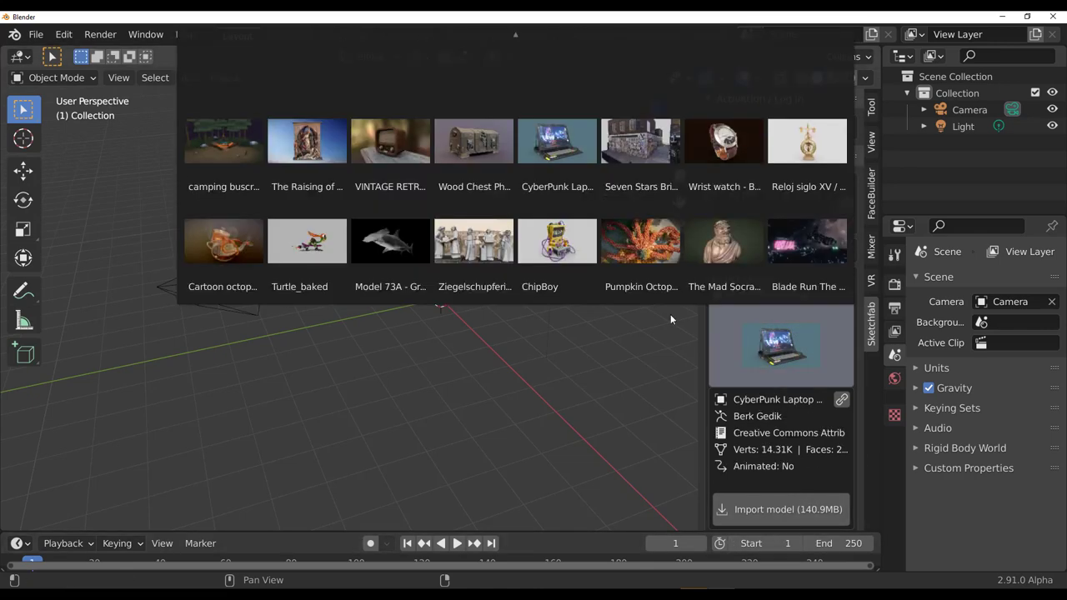
left_click(416, 156)
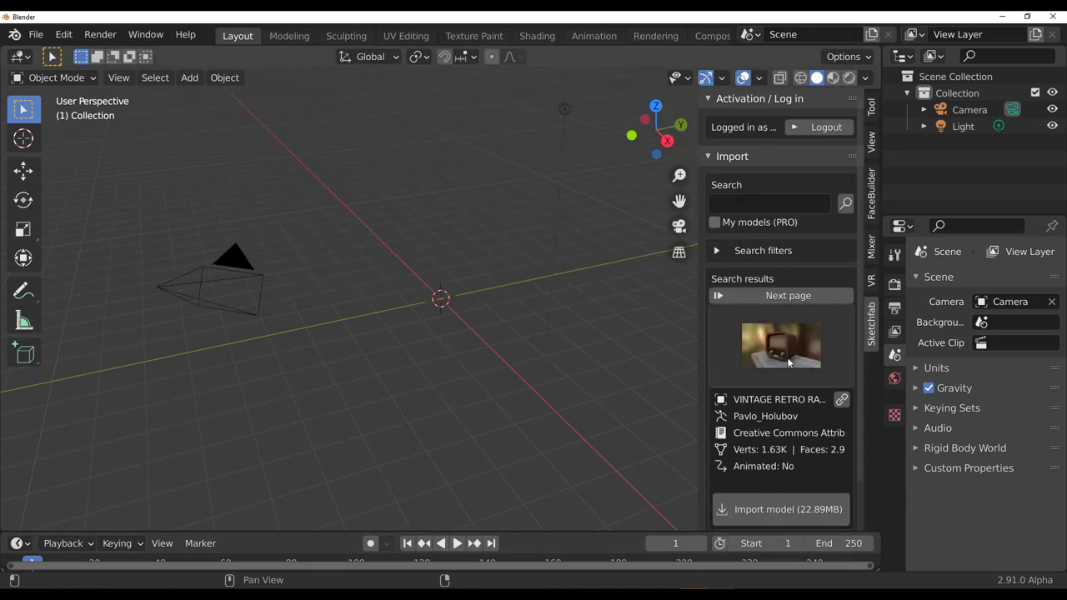
left_click(799, 518)
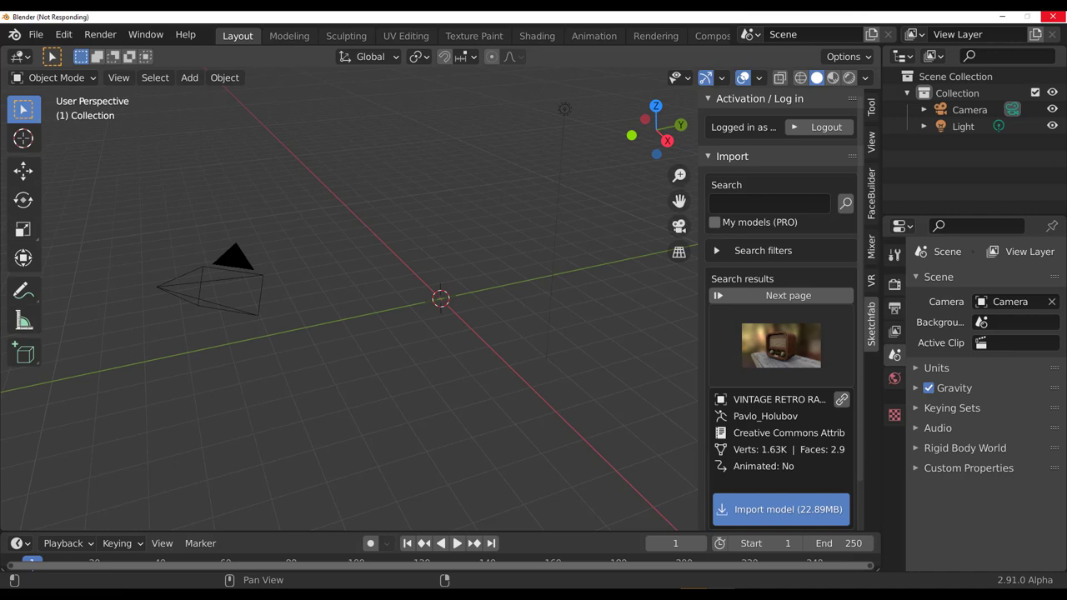
Step: Select the imported retro radio and examine it from the front at different distances
scroll(594, 249, "up", 6)
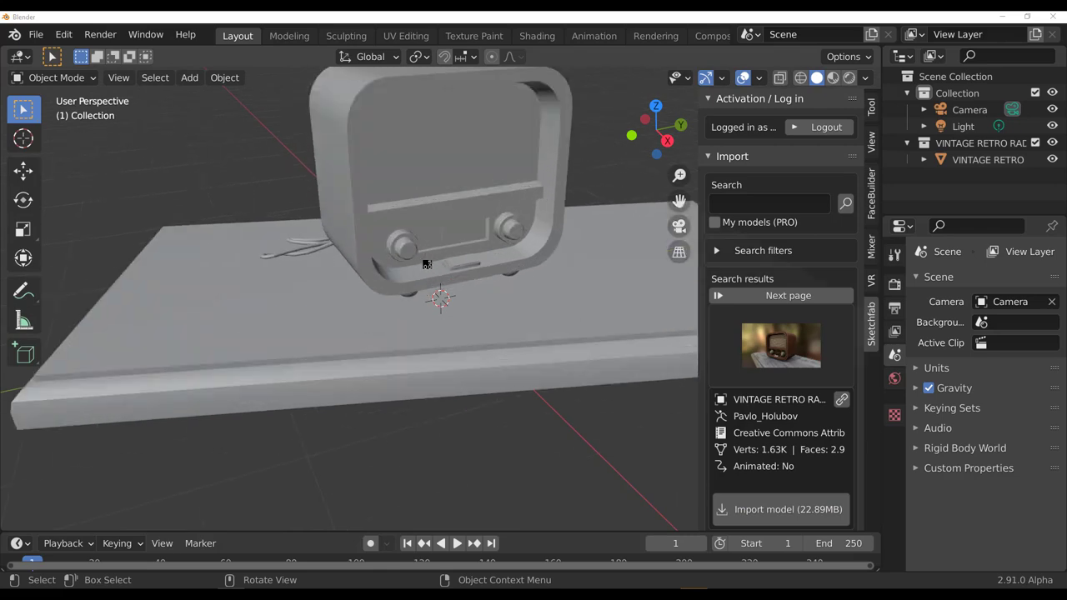
middle_click_drag(567, 250, 388, 218)
left_click(409, 157)
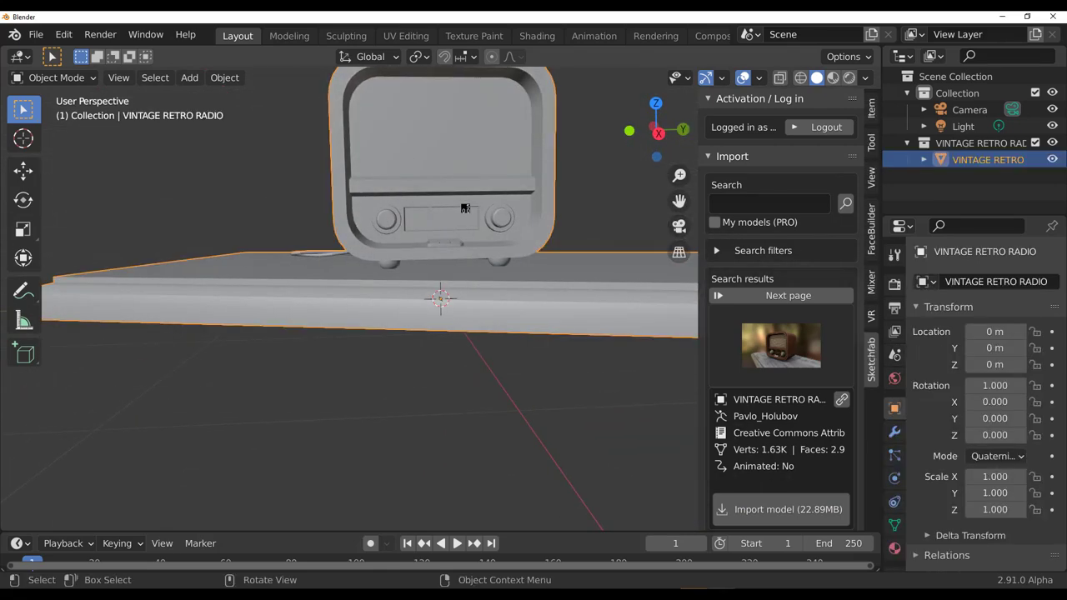
scroll(465, 208, "down", 2)
scroll(540, 226, "up", 2)
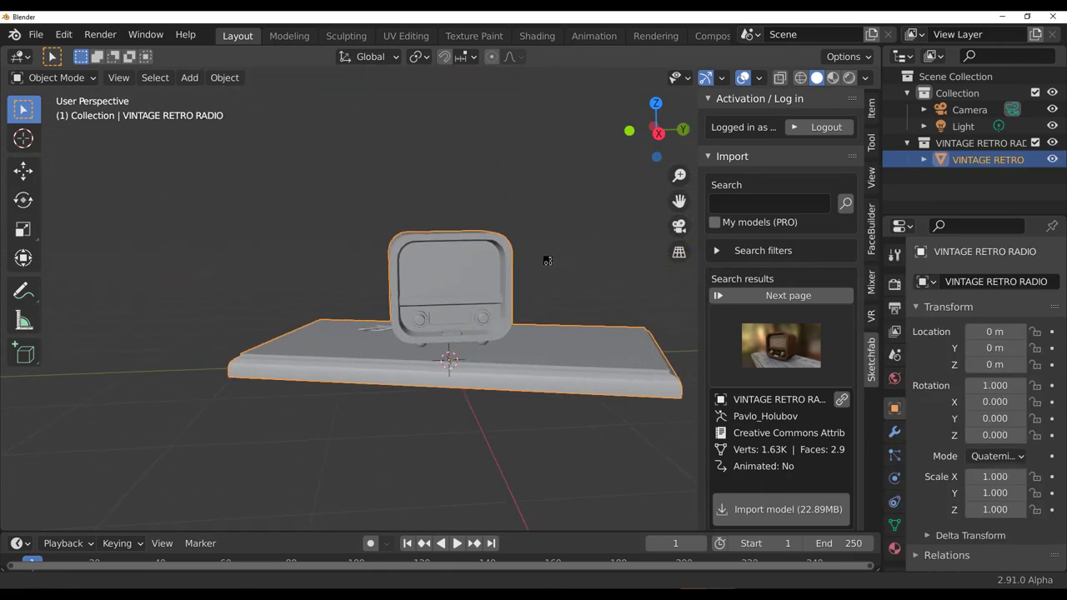
Step: Display the radio in Rendered viewport shading and examine its textures from both sides and close up
mouse_move(545, 255)
middle_mouse_down()
mouse_move(496, 385)
mouse_move(517, 392)
middle_mouse_up()
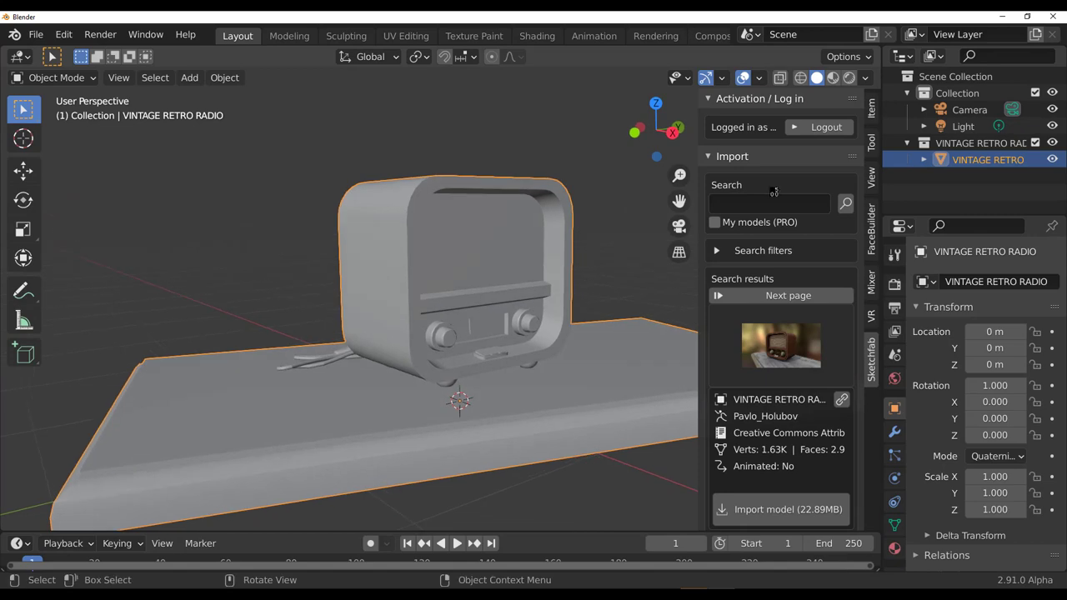
left_click(849, 78)
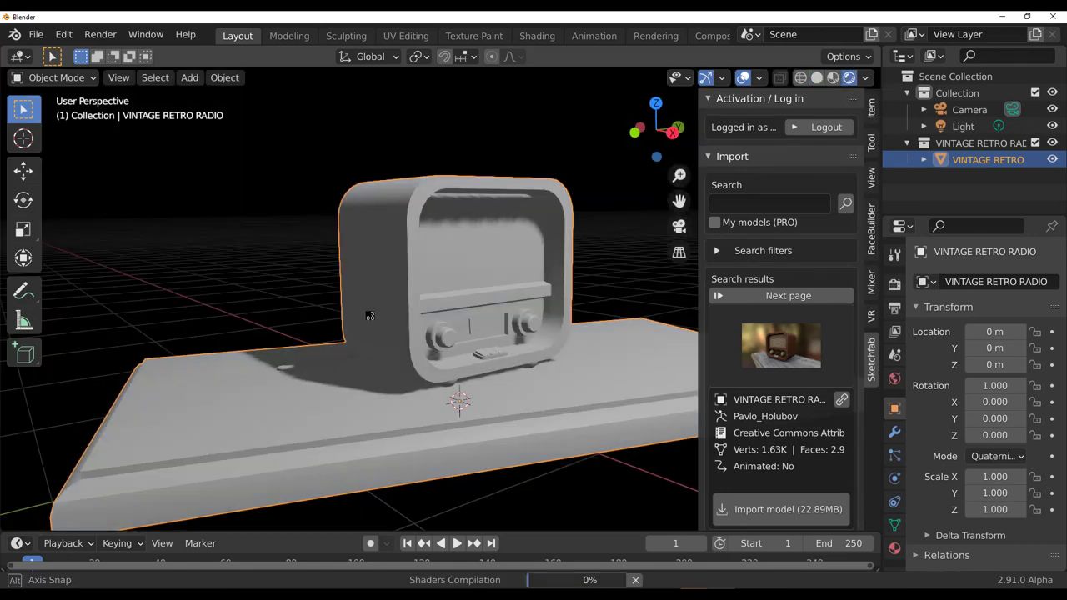
middle_click_drag(369, 315, 370, 317)
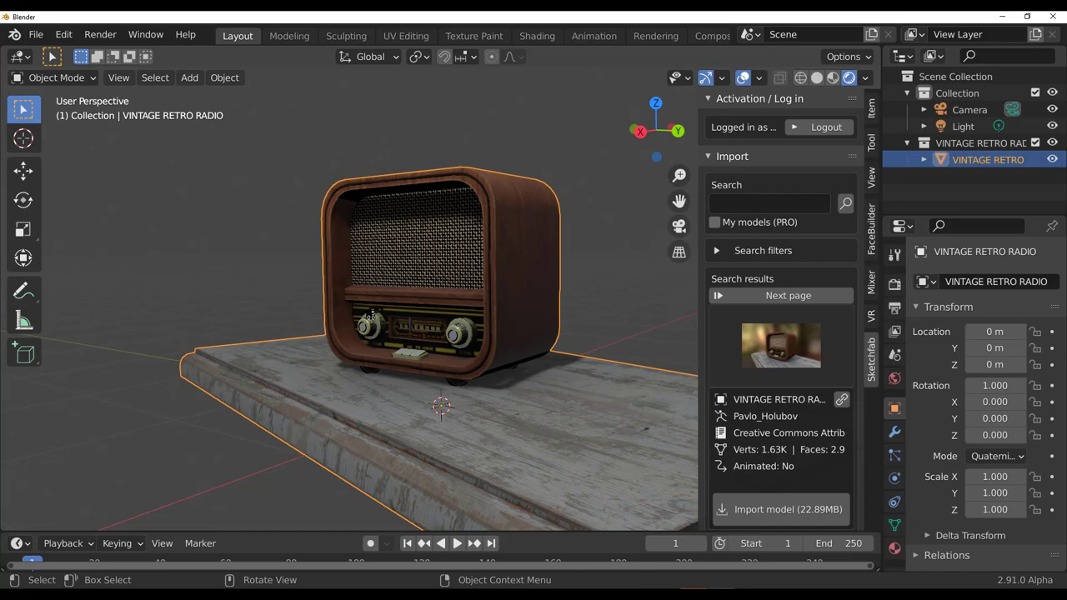
scroll(371, 315, "up", 6)
mouse_move(371, 315)
middle_mouse_down()
mouse_move(376, 331)
mouse_move(409, 335)
middle_mouse_up()
scroll(376, 331, "down", 6)
Step: Search Sketchfab for "car", browse the result thumbnails without changing the chosen model, and expand the search filters
left_click(748, 201)
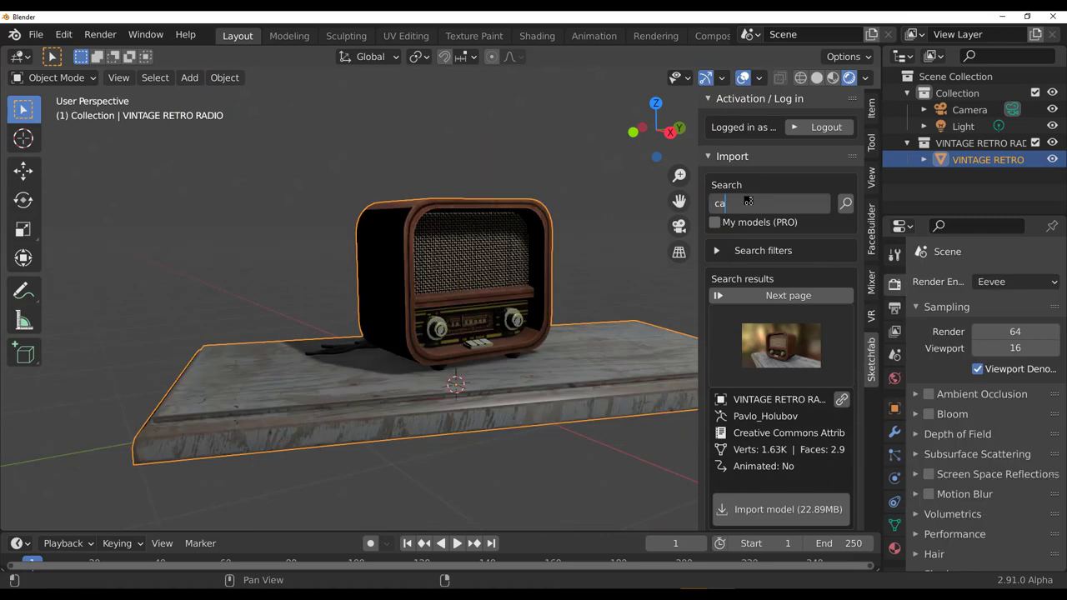
key("Return")
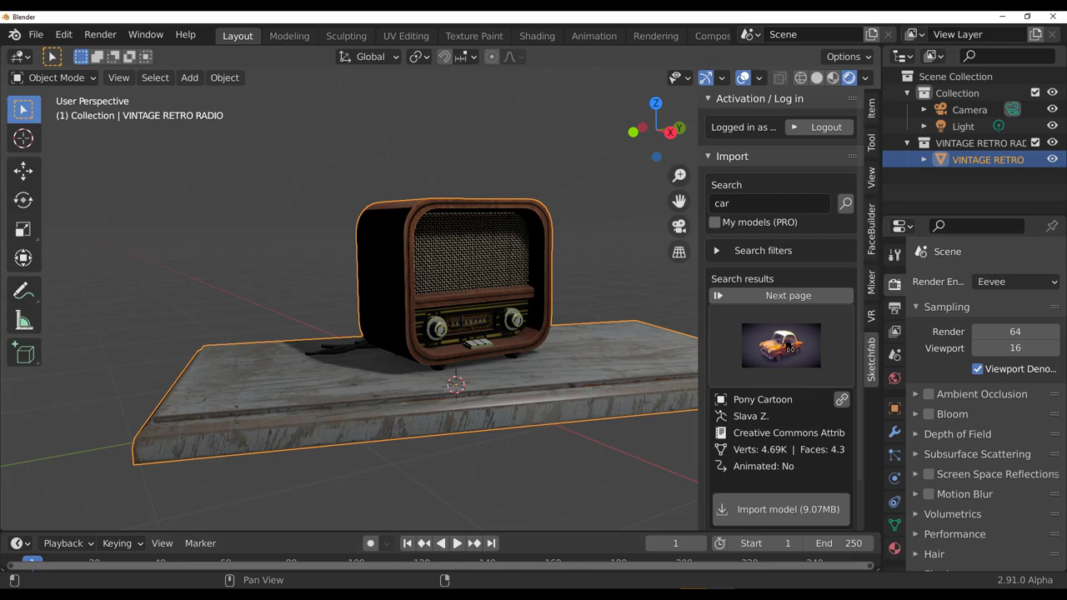
left_click(787, 347)
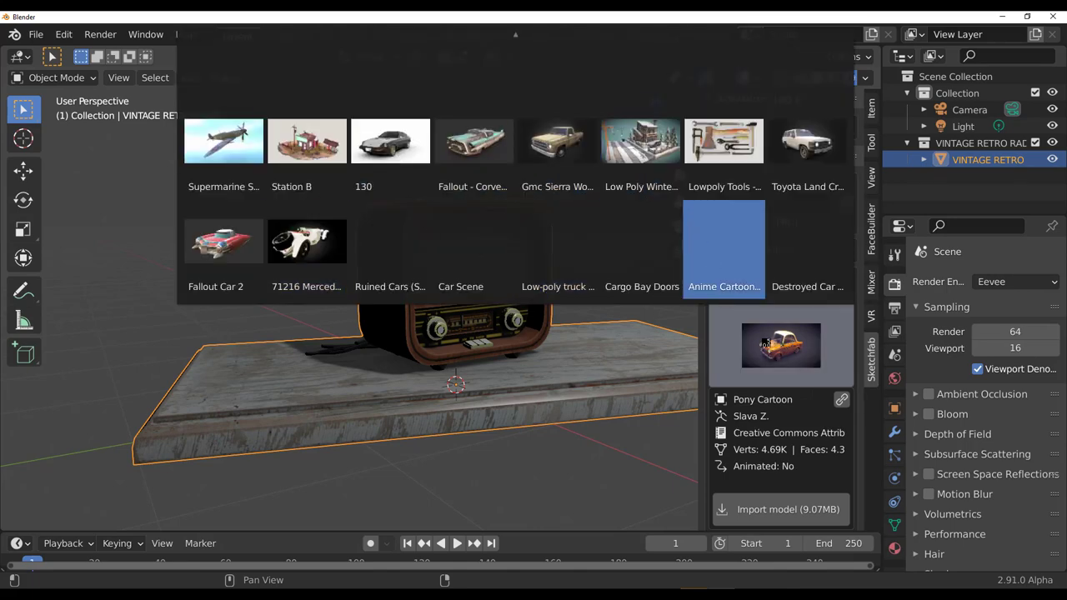
key("Escape")
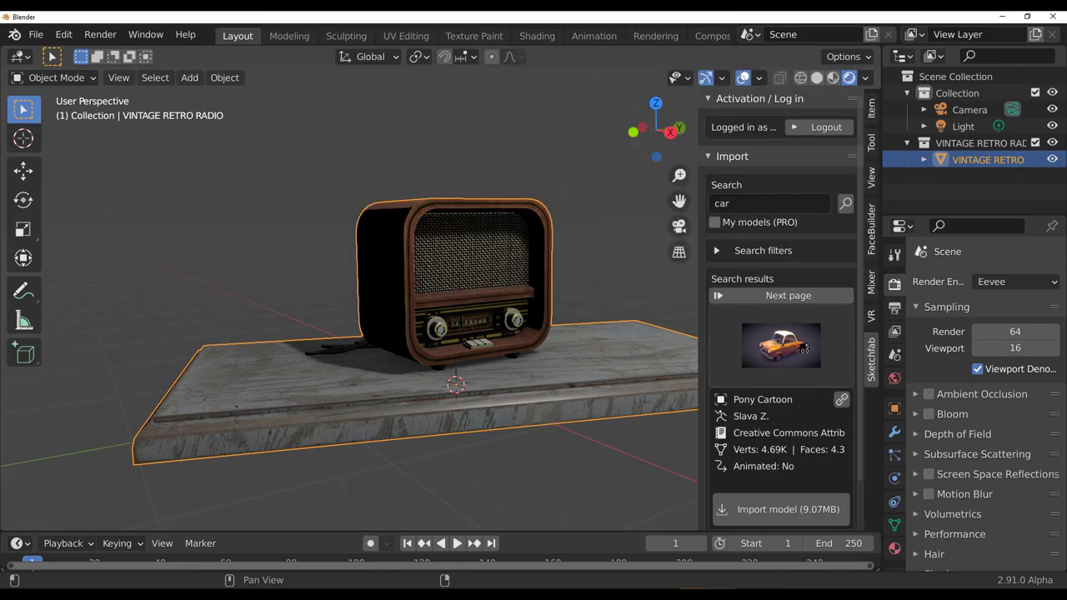
left_click(722, 250)
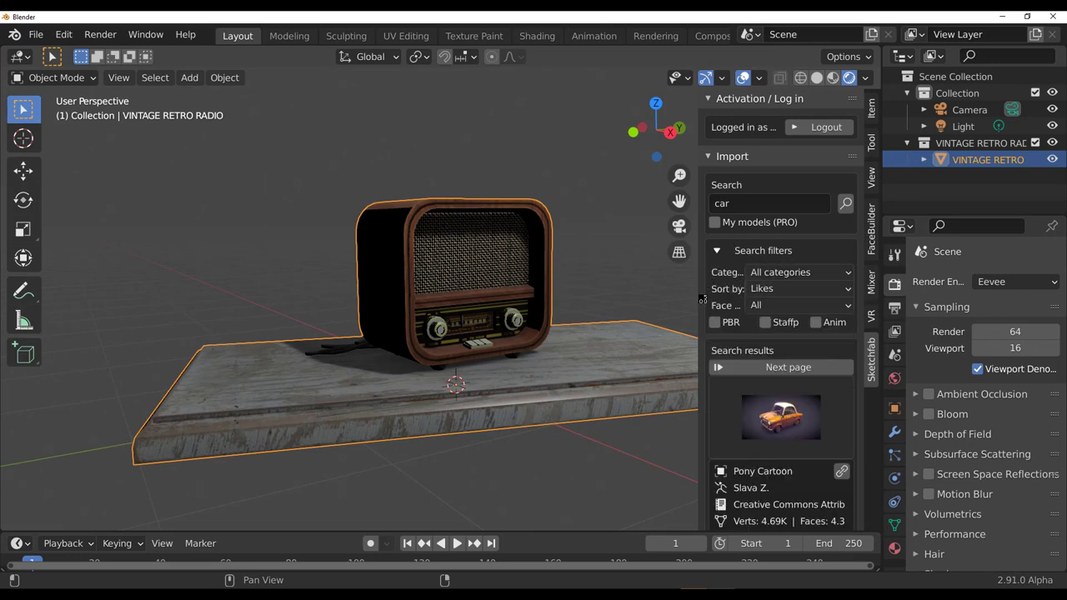
Step: Expand the Sketchfab export options and restrict the export to the selection only
middle_click_drag(555, 323, 525, 338)
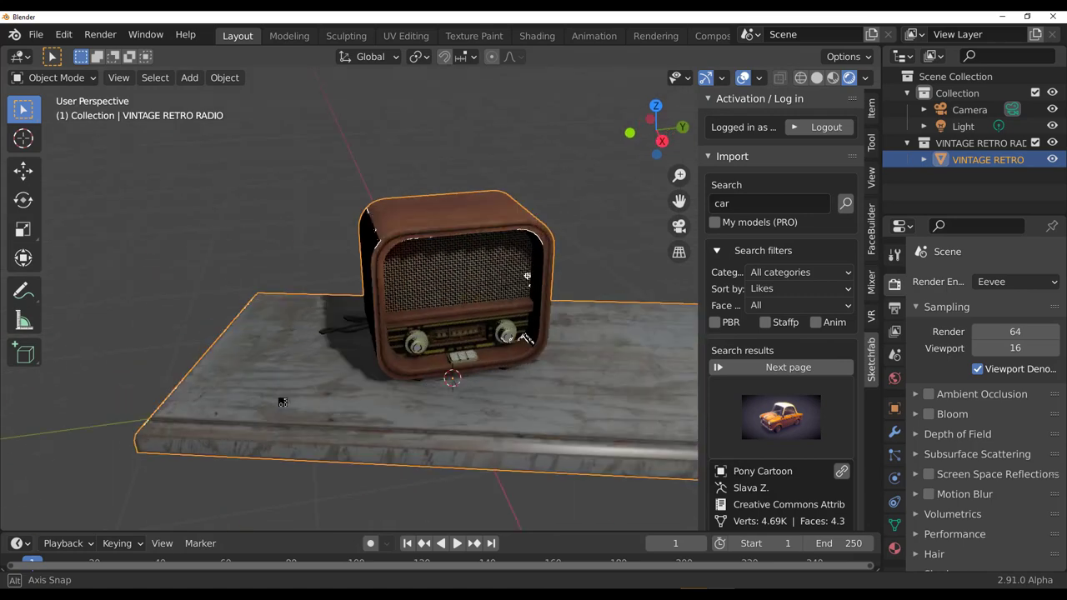
scroll(634, 385, "up", 5)
scroll(444, 331, "down", 2)
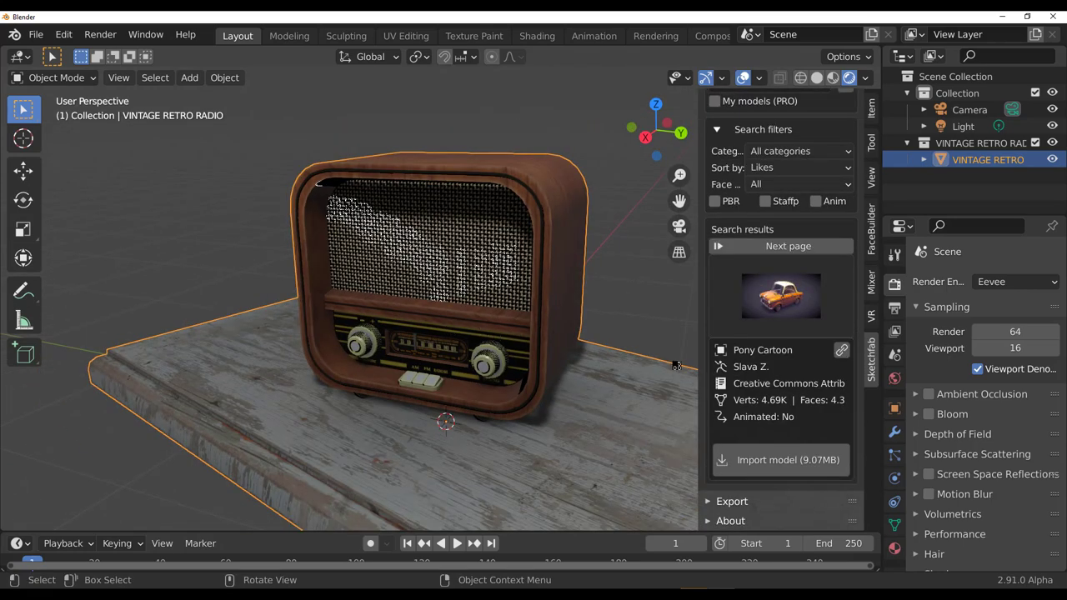
left_click(725, 502)
scroll(733, 450, "down", 3)
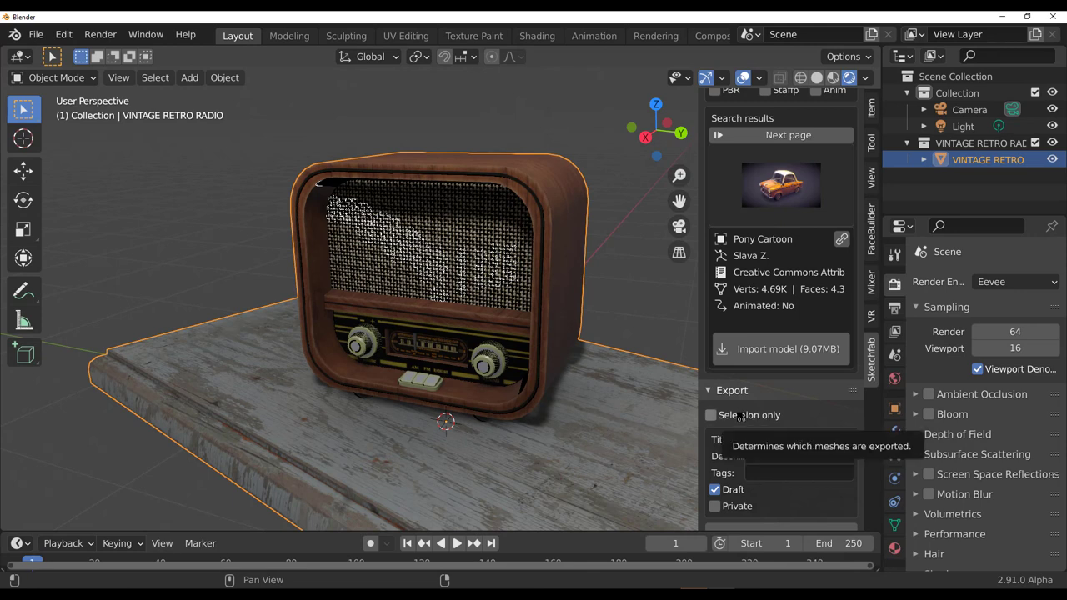
left_click(741, 415)
scroll(763, 433, "down", 1)
scroll(767, 451, "down", 2)
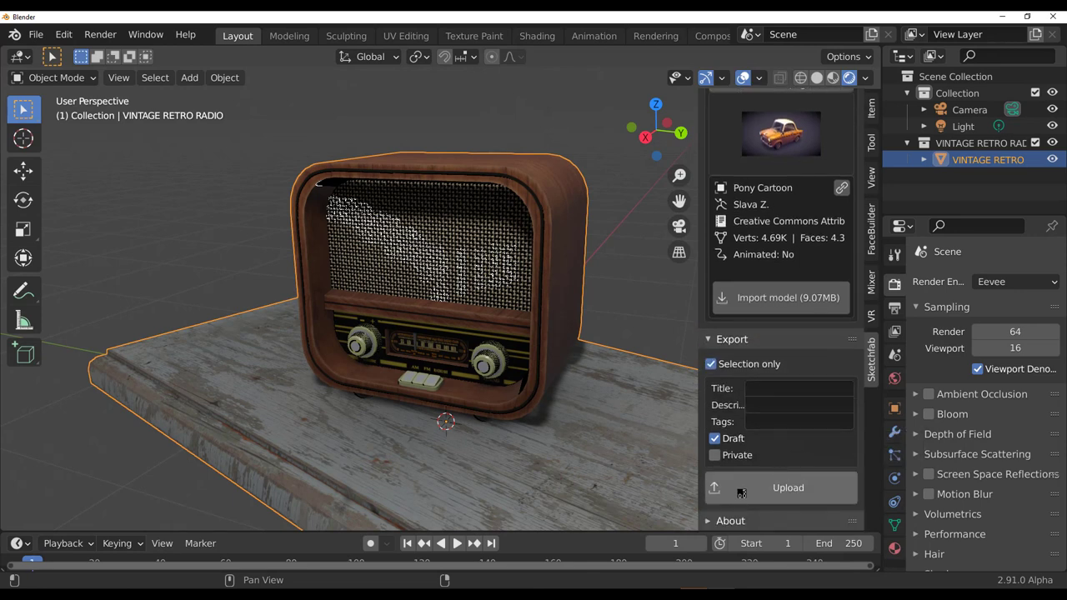
middle_click_drag(350, 400, 583, 391)
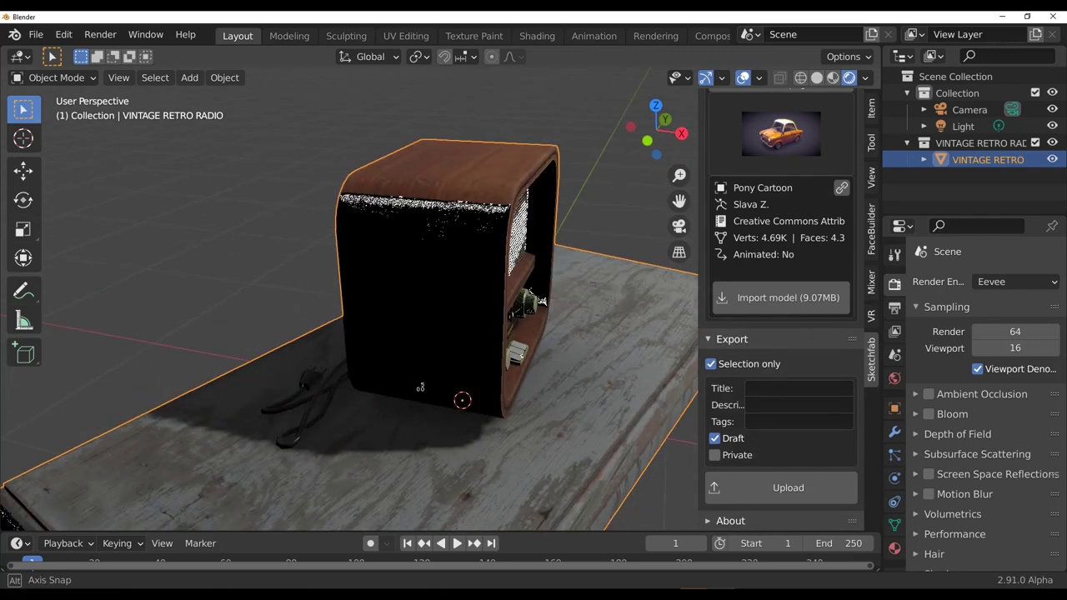
Step: Switch to the browser and review the BCON20 Comfort Box thread on blenderartists.org and the Blender 2.91 project schedule
left_click(214, 264)
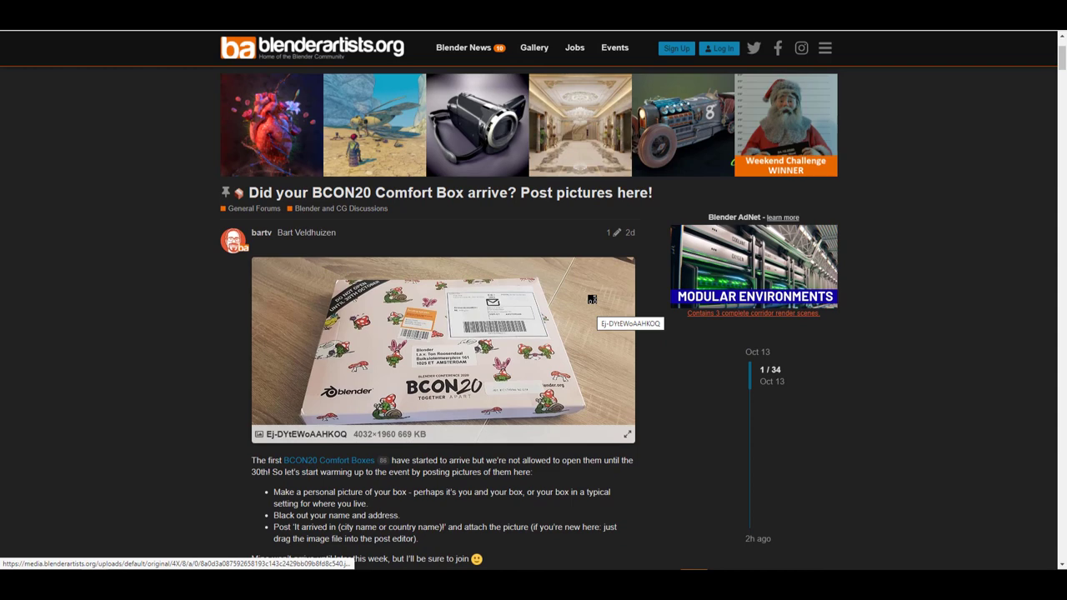
scroll(591, 309, "down", 3)
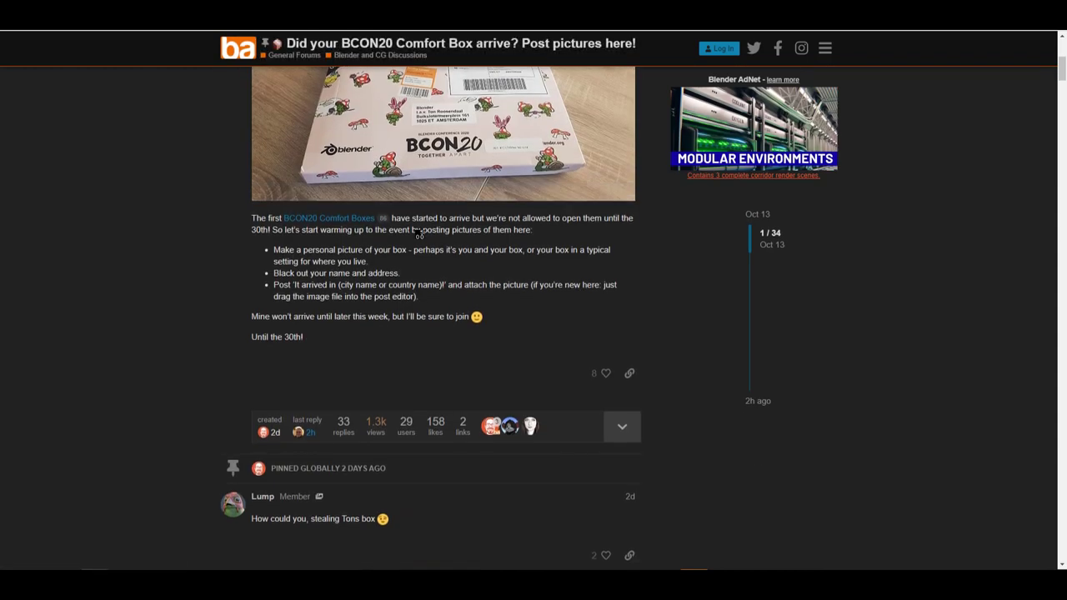
scroll(437, 294, "up", 1)
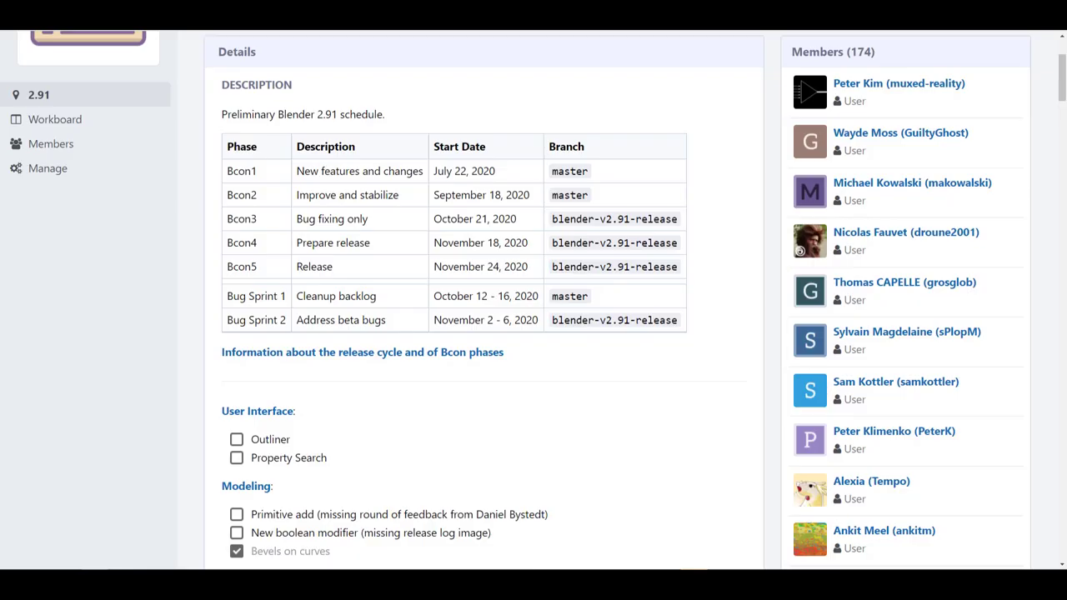
scroll(519, 286, "down", 2)
scroll(521, 286, "up", 2)
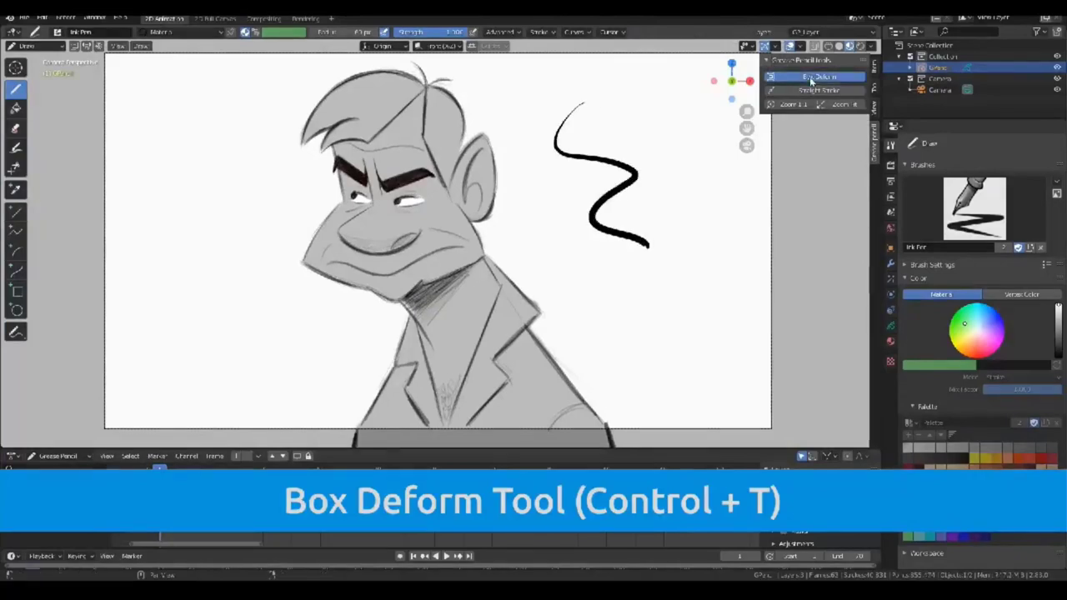
Step: Apply Box Deform to the Grease Pencil portrait in Draw Mode and reshape it by moving the cage points
left_click(810, 80)
mouse_move(643, 100)
left_mouse_down()
mouse_move(600, 100)
mouse_move(555, 77)
left_mouse_up()
left_click_drag(554, 171, 519, 171)
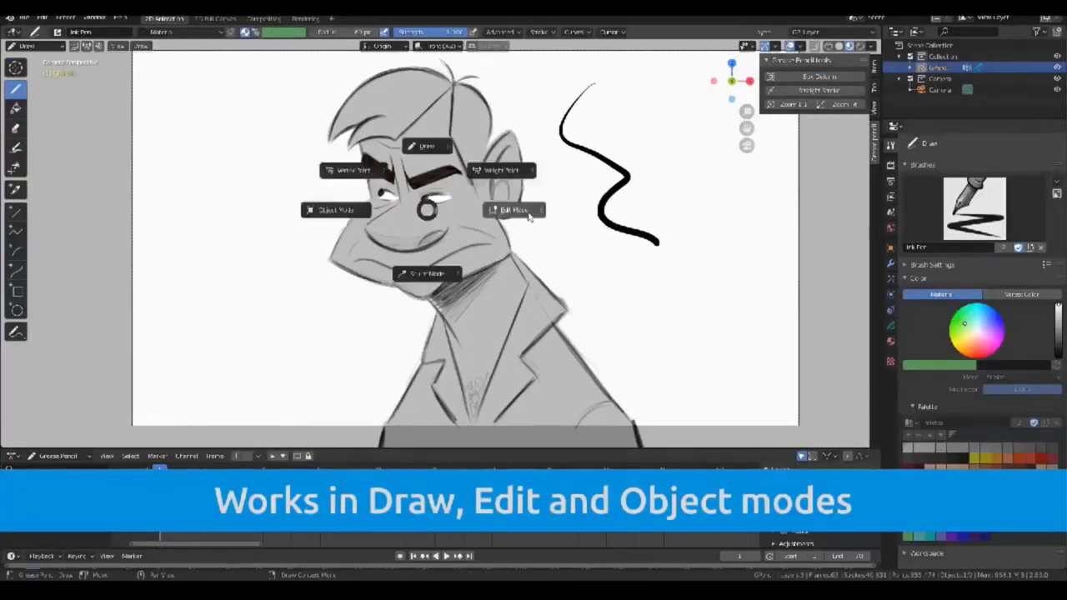
Step: In Edit Mode, lasso the man's head, apply Box Deform, subdivide the lattice to levels 3 and 4, and move its points
left_click(529, 216)
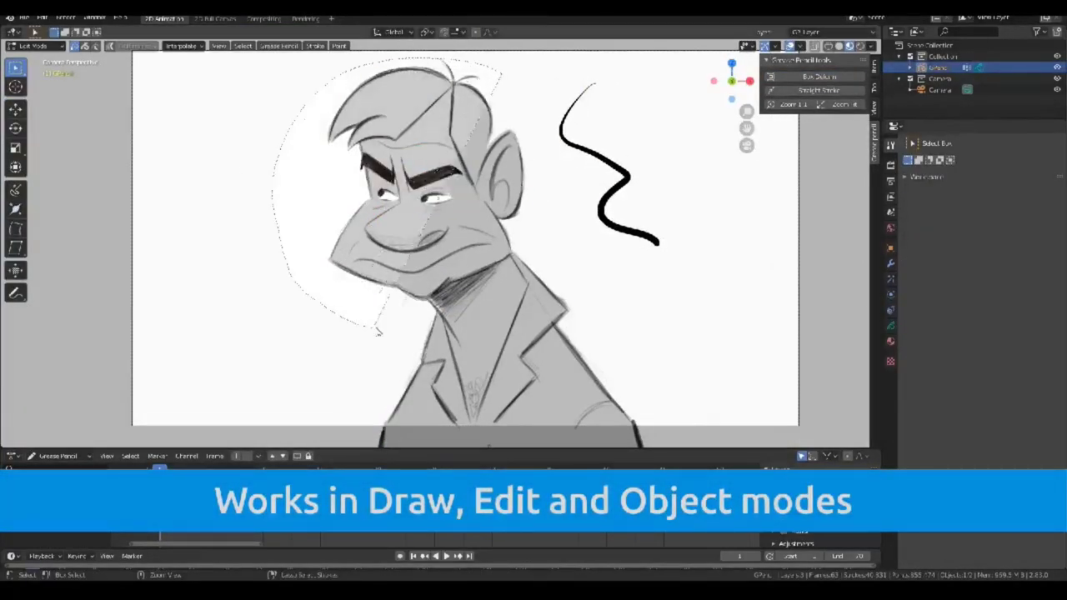
left_click_drag(377, 332, 524, 205)
key("ctrl+t")
left_click_drag(326, 203, 269, 205)
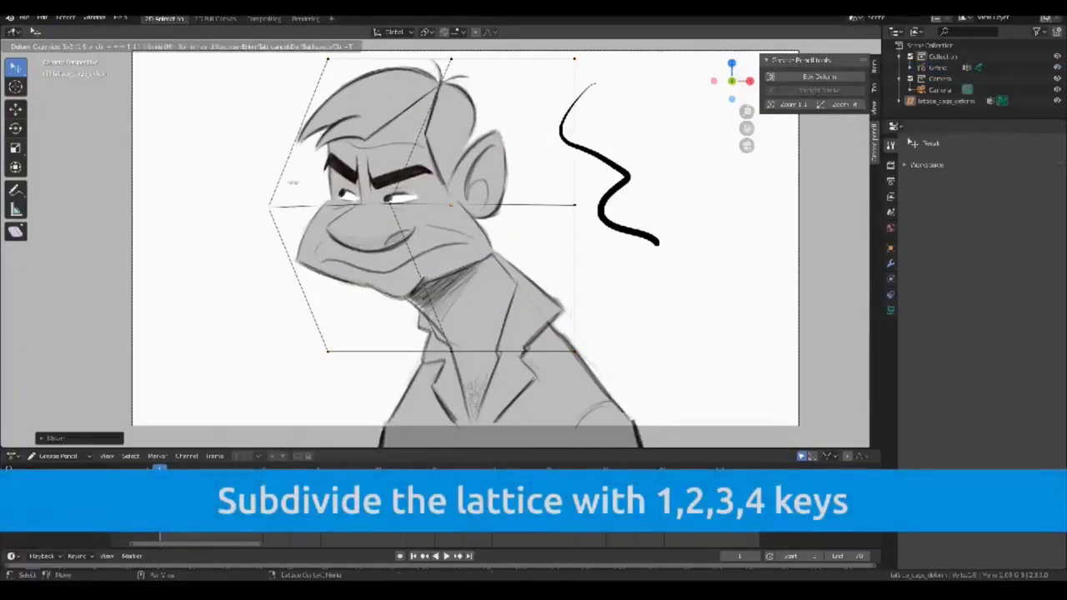
key("3")
key("4")
left_click_drag(450, 133, 451, 177)
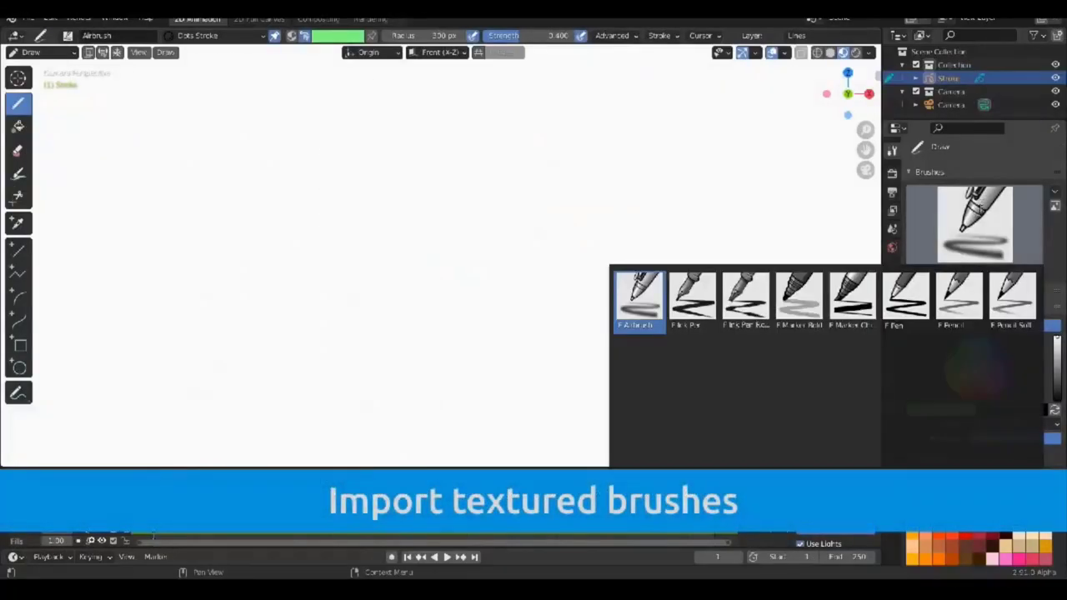
Step: Import the textured Grease Pencil brushes and choose the second textured sketch brush
left_click(1035, 233)
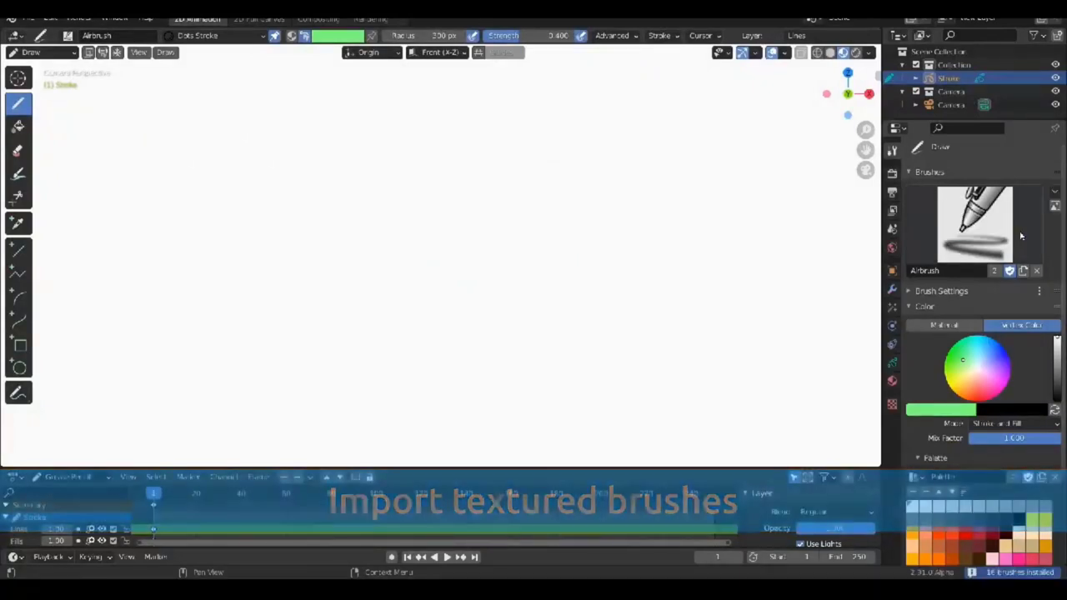
left_click(975, 221)
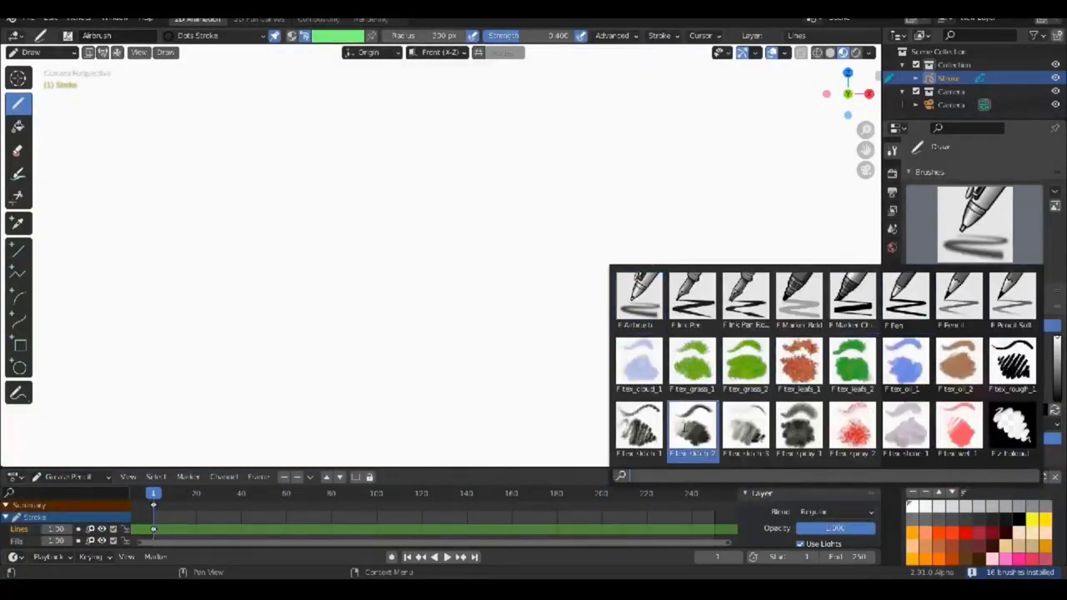
left_click(684, 426)
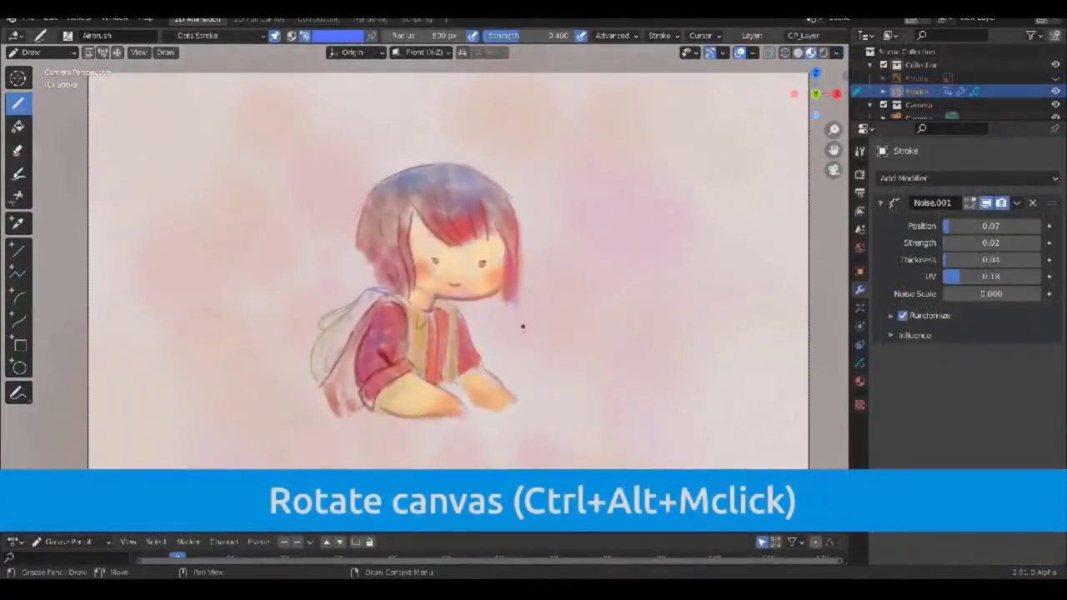
Step: Rotate the canvas around the painting of the girl
mouse_move(522, 327)
middle_mouse_down("ctrl+alt")
mouse_move(553, 279)
mouse_move(552, 231)
mouse_move(388, 405)
mouse_move(479, 384)
mouse_move(545, 261)
middle_mouse_up("ctrl+alt")
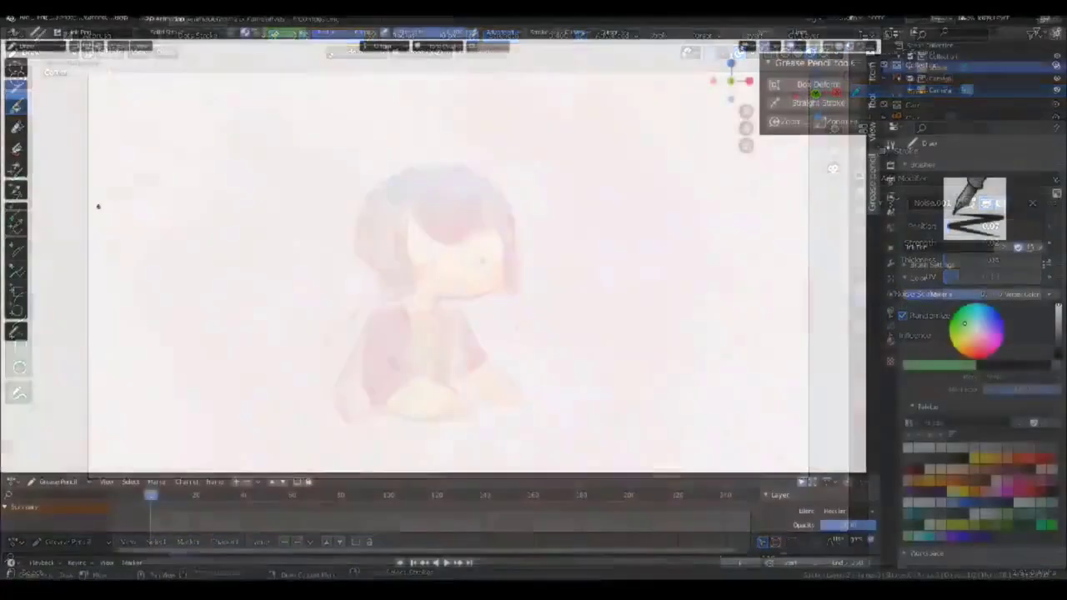
Step: Draw a long, slightly descending ink stroke across the canvas, apply Straight Stroke, and lower its straightening influence
mouse_move(97, 202)
left_mouse_down()
mouse_move(356, 269)
mouse_move(779, 255)
left_mouse_up()
left_click(831, 103)
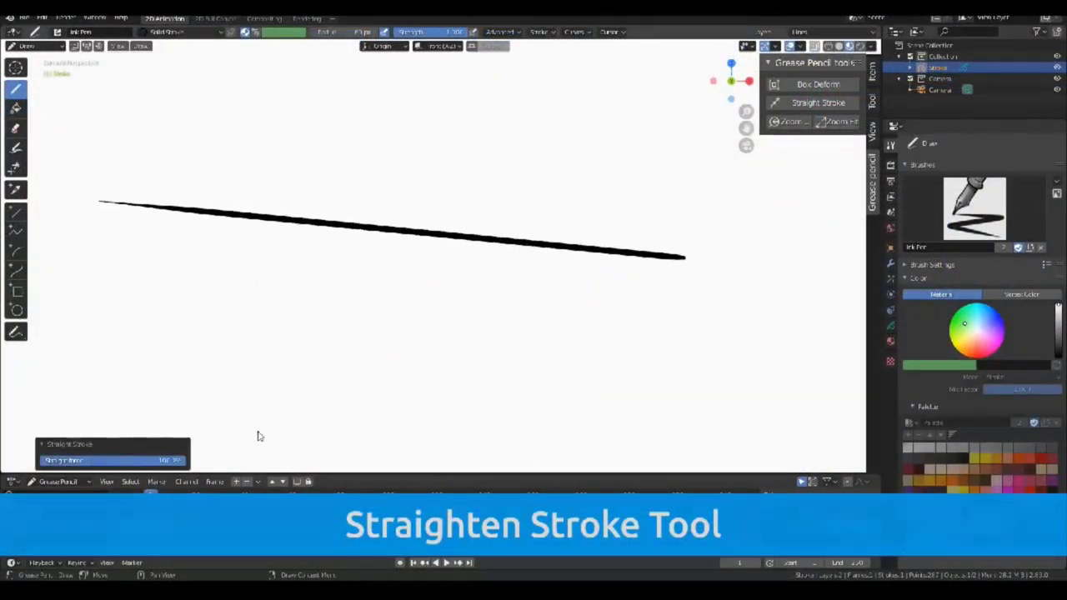
left_click_drag(125, 460, 42, 460)
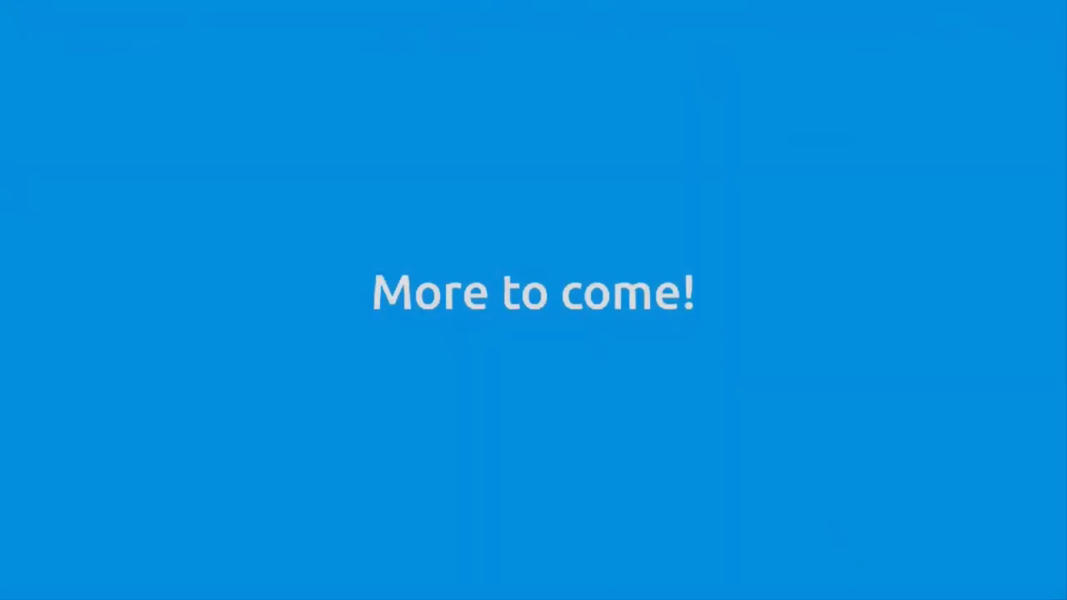